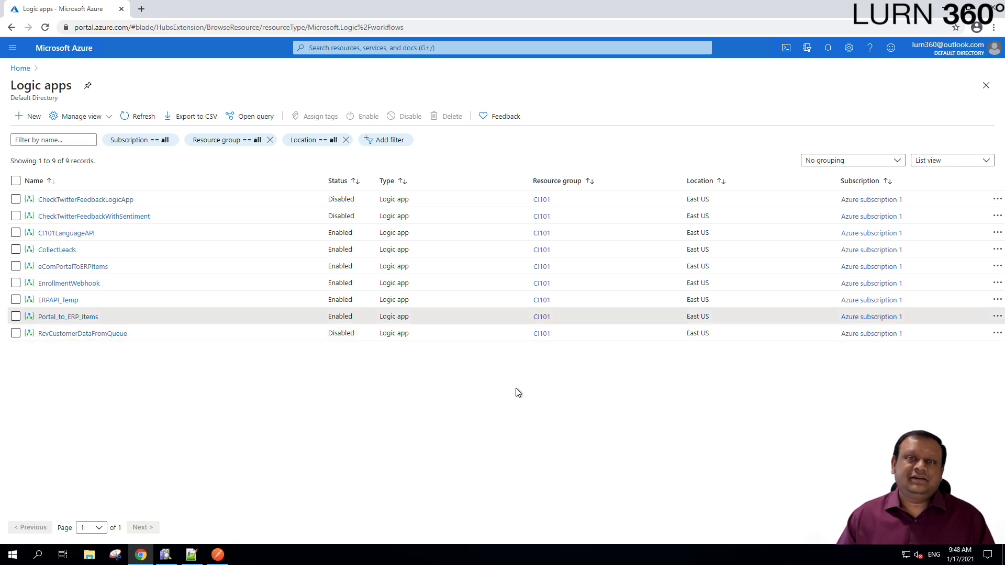
- Open the eComPortalToERPItems logic app in a new tab and launch its designer
middle_click(74, 268)
left_click(216, 9)
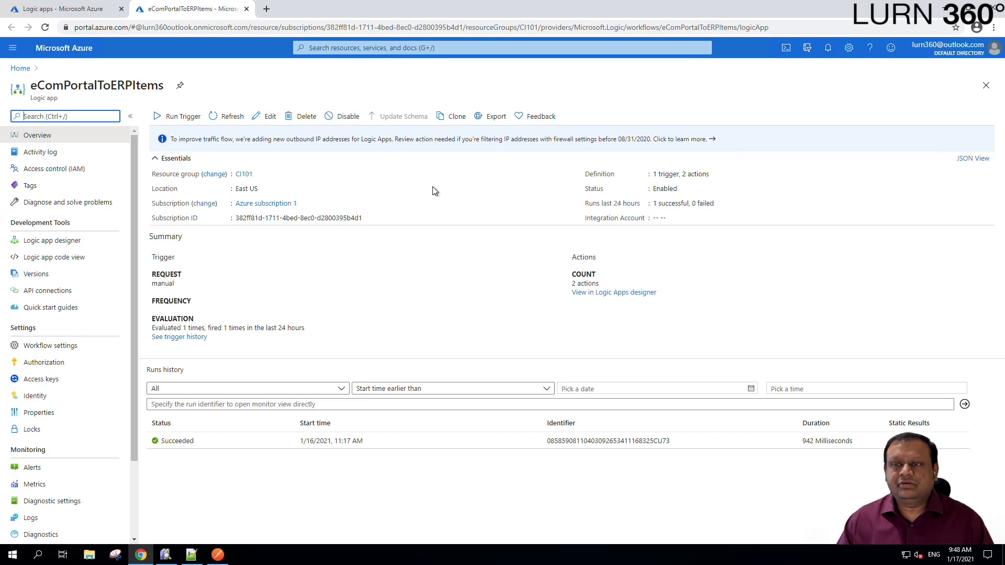
left_click(269, 117)
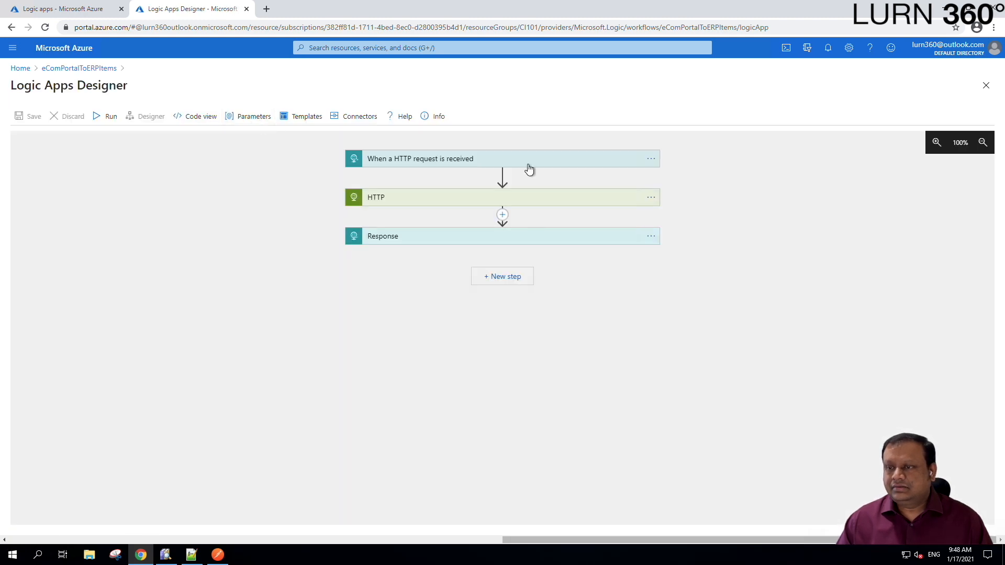
- Expand the HTTP request trigger and HTTP action to review the xpath-mapped Body JSON
left_click(529, 163)
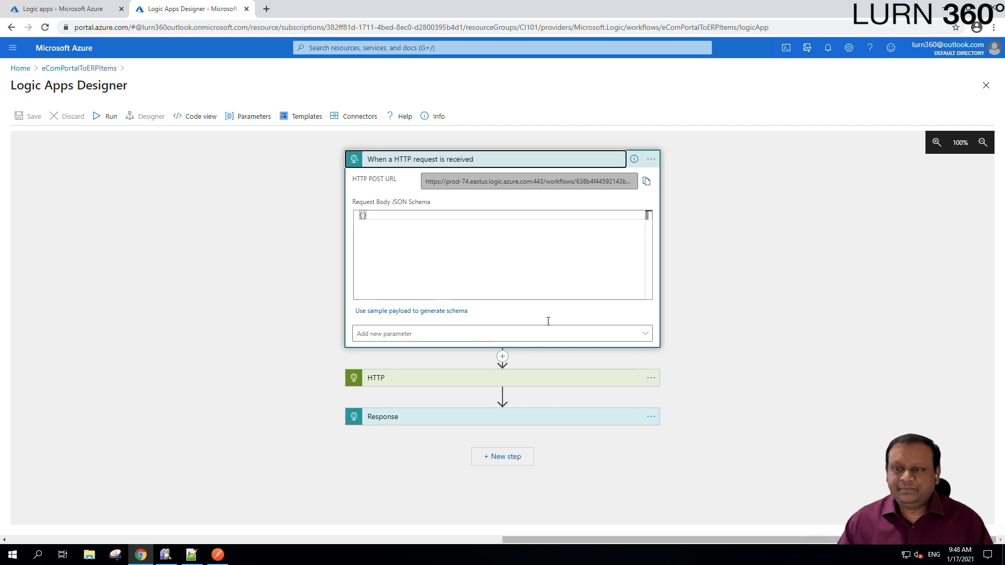
left_click(553, 379)
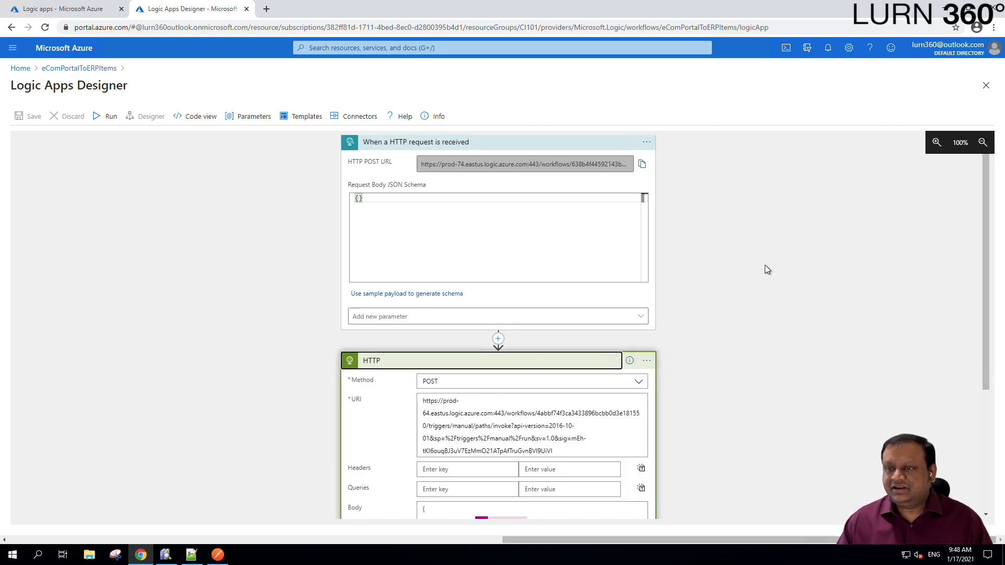
scroll(765, 265, "down", 2)
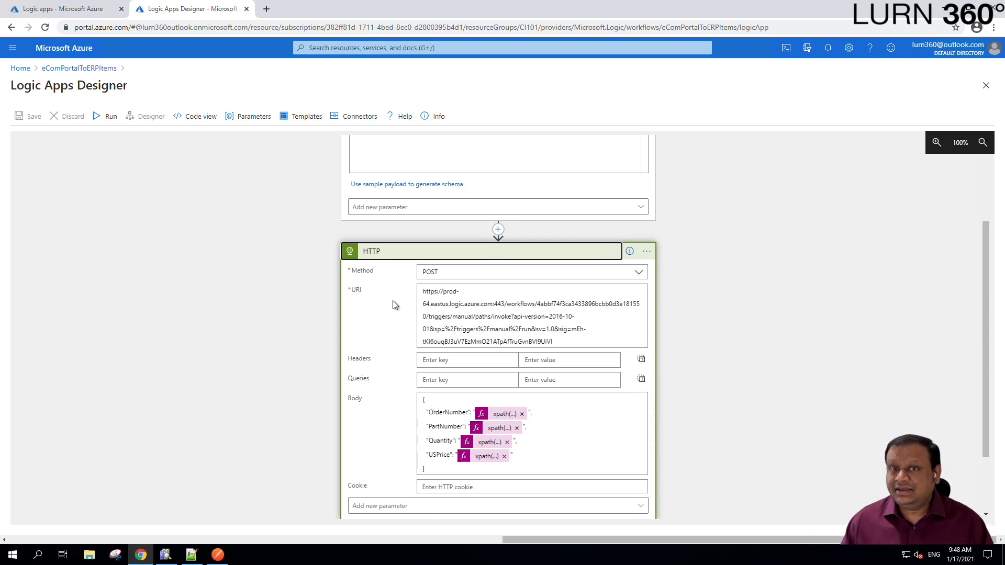
scroll(325, 263, "down", 2)
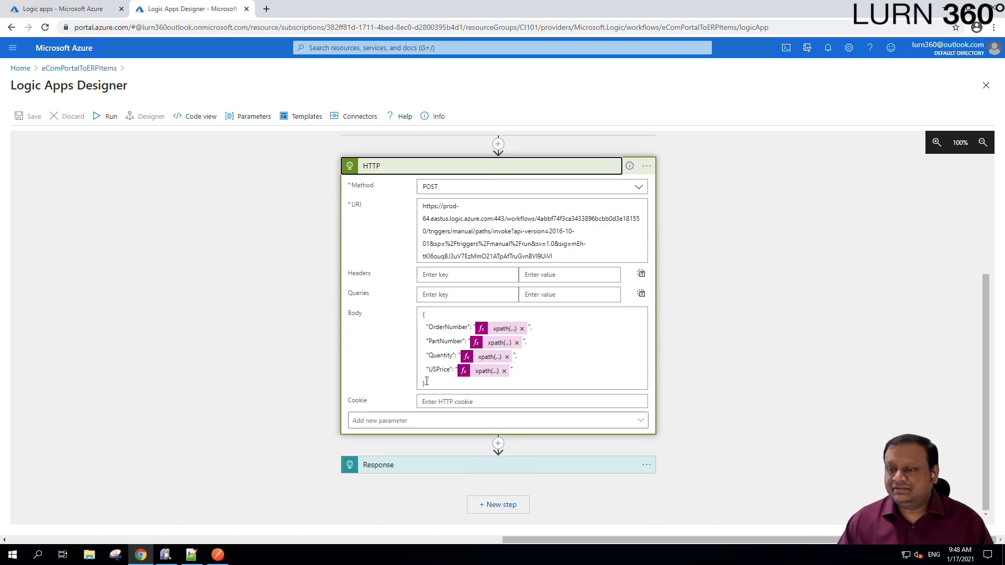
left_click_drag(432, 383, 419, 317)
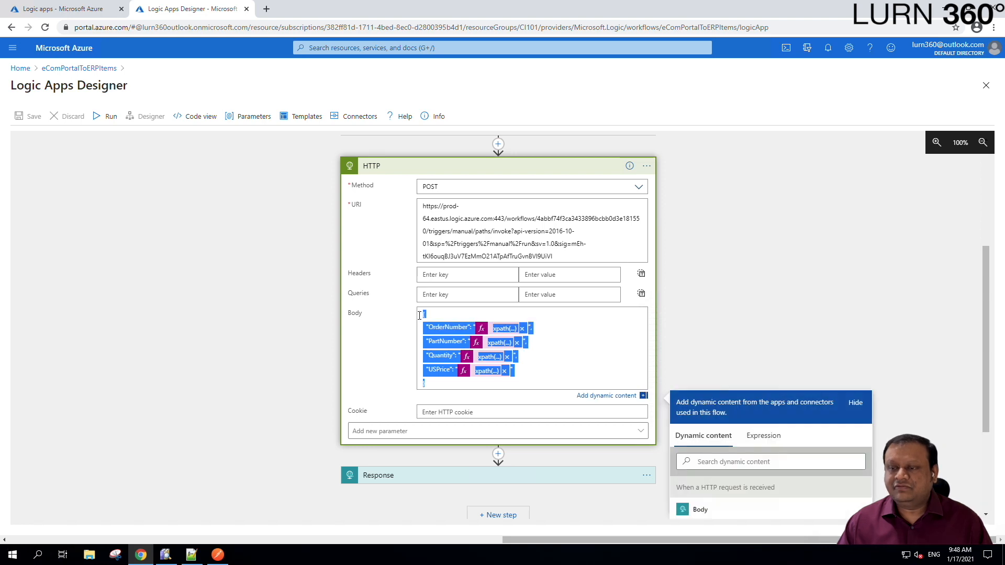
scroll(459, 334, "down", 2)
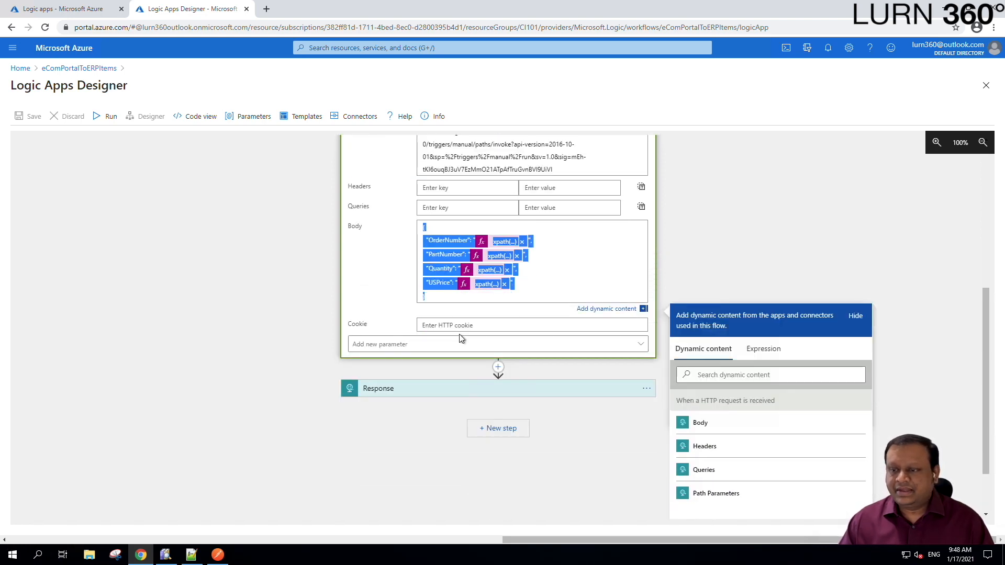
- Expand the Response step and review the HTTP action's ERP endpoint URI
left_click(445, 392)
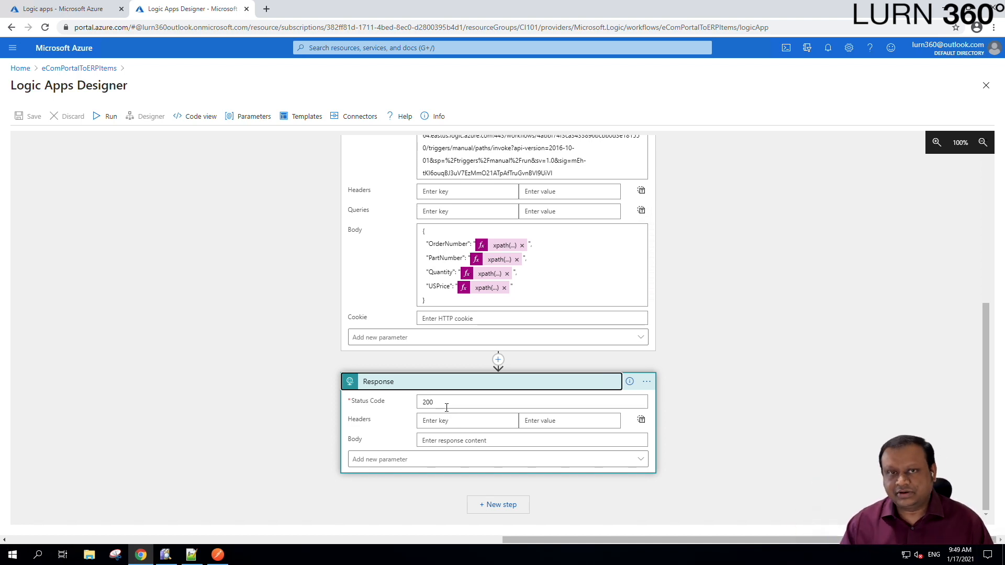
scroll(446, 407, "up", 2)
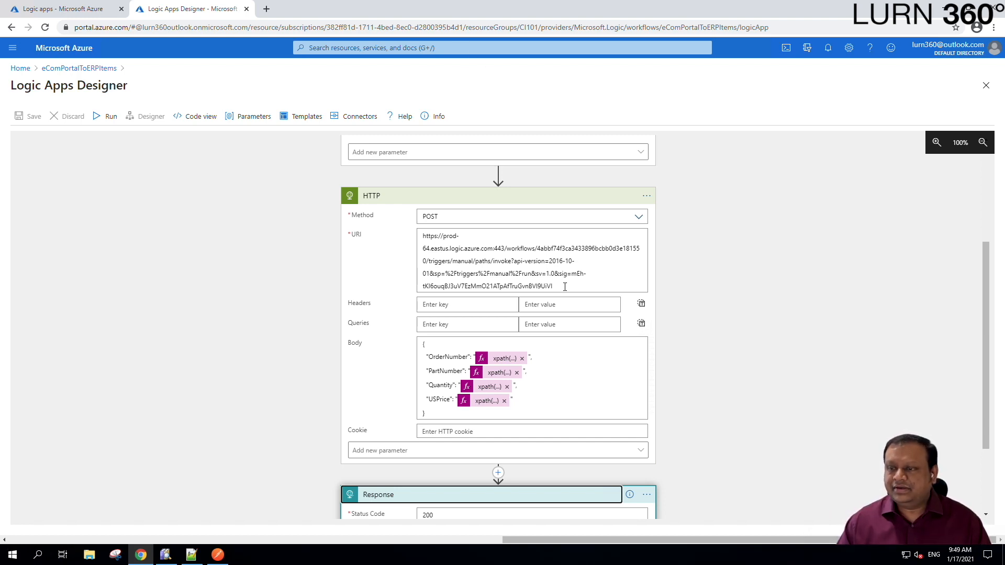
left_click_drag(553, 286, 410, 234)
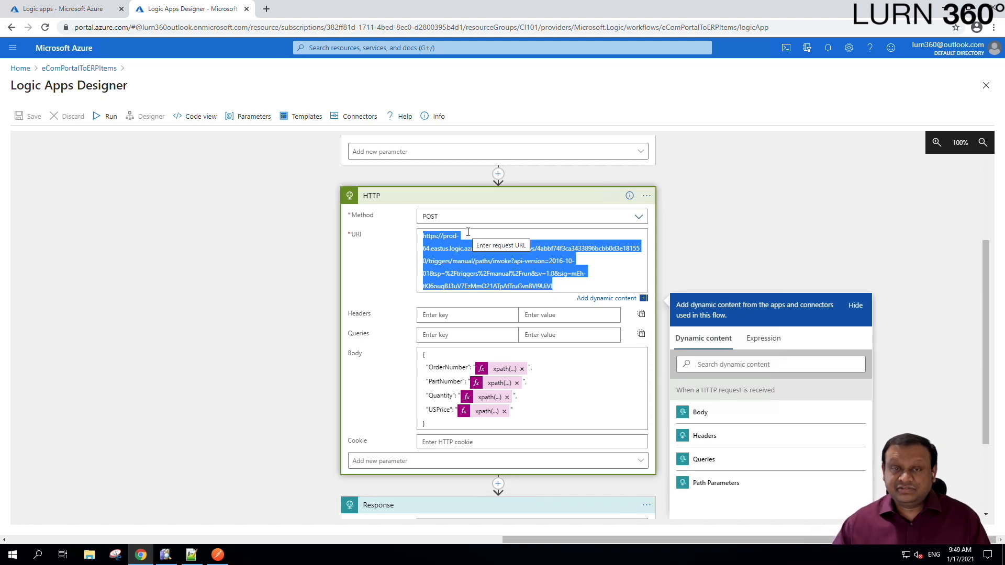
left_click(907, 262)
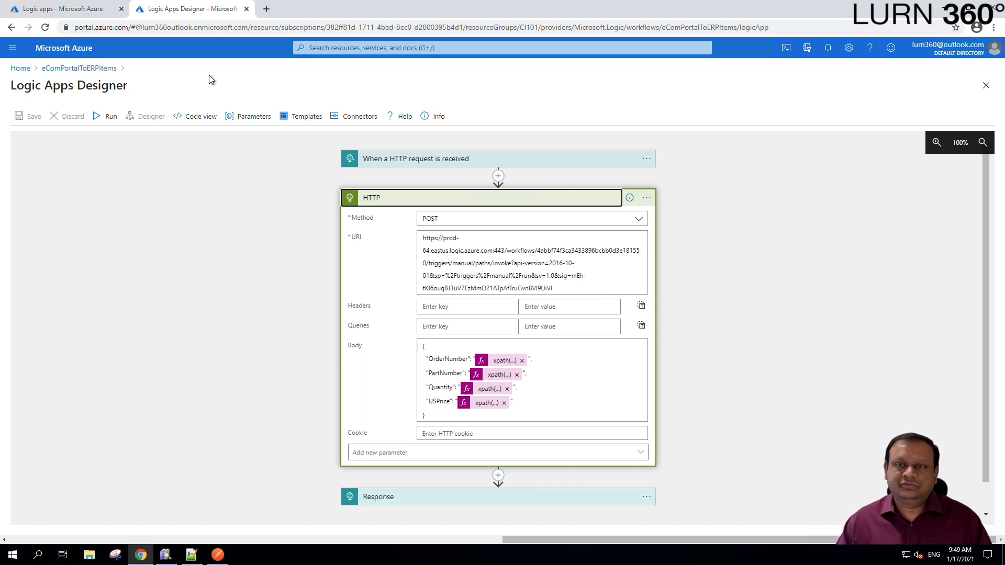
- Clone the ERPAPI_Temp logic app as a new logic app named CRMAPI_Temp
left_click(87, 8)
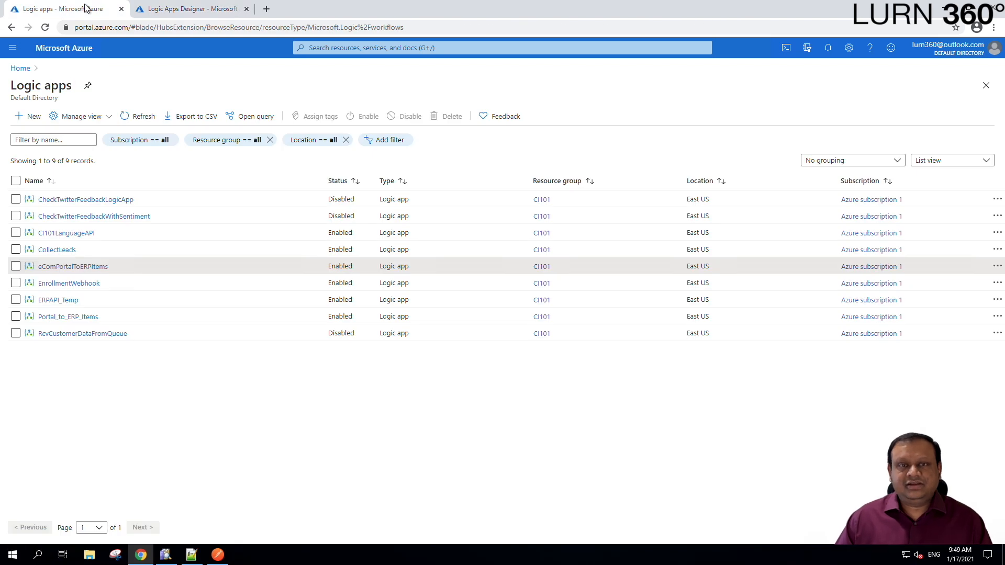
left_click(57, 301)
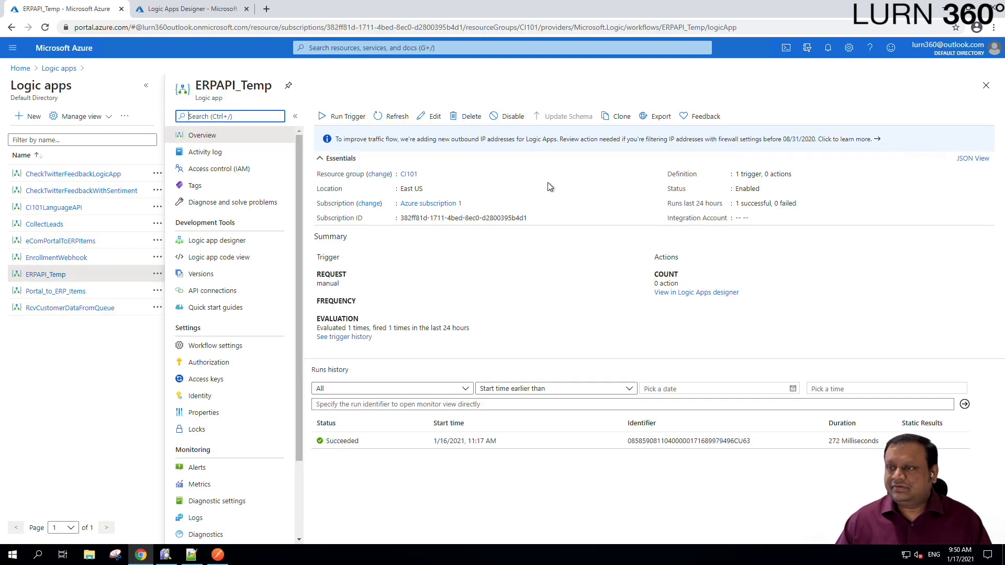
left_click(620, 117)
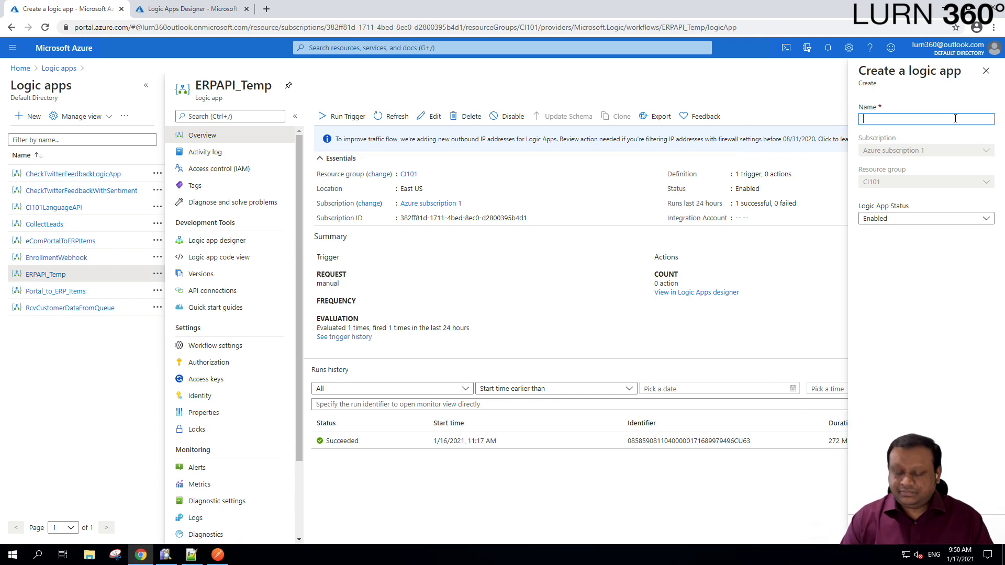
type("CRMA")
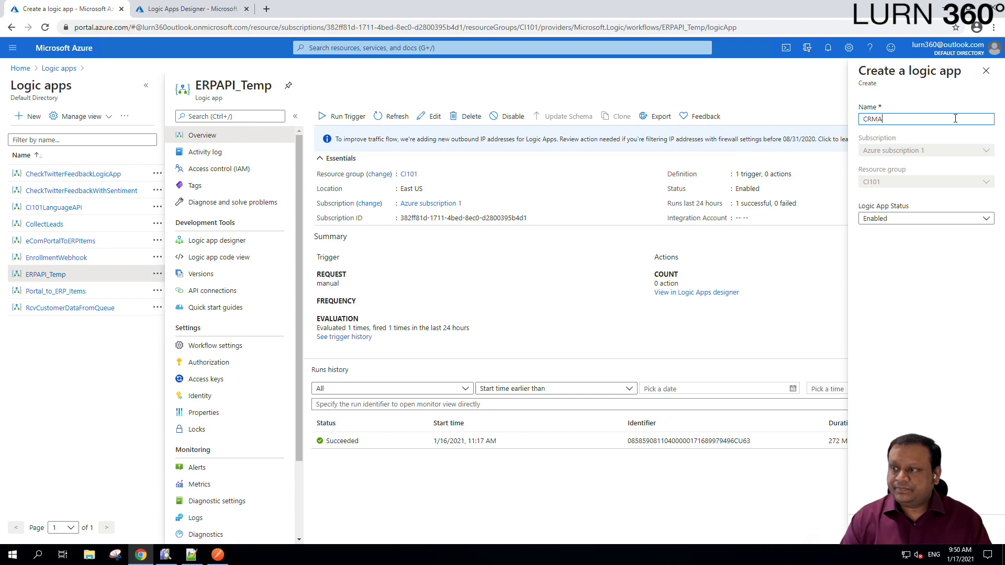
type("PI_Temp")
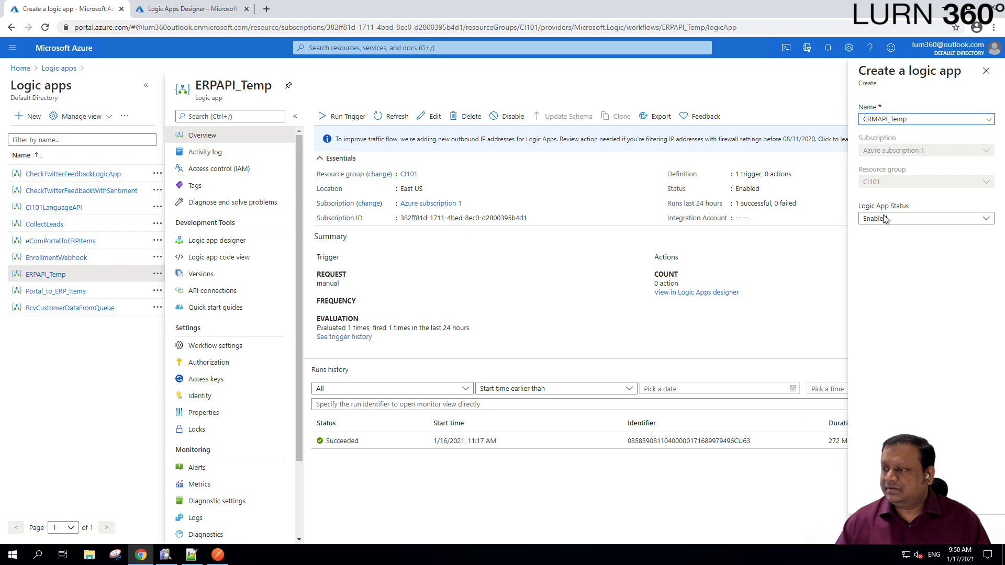
left_click(881, 529)
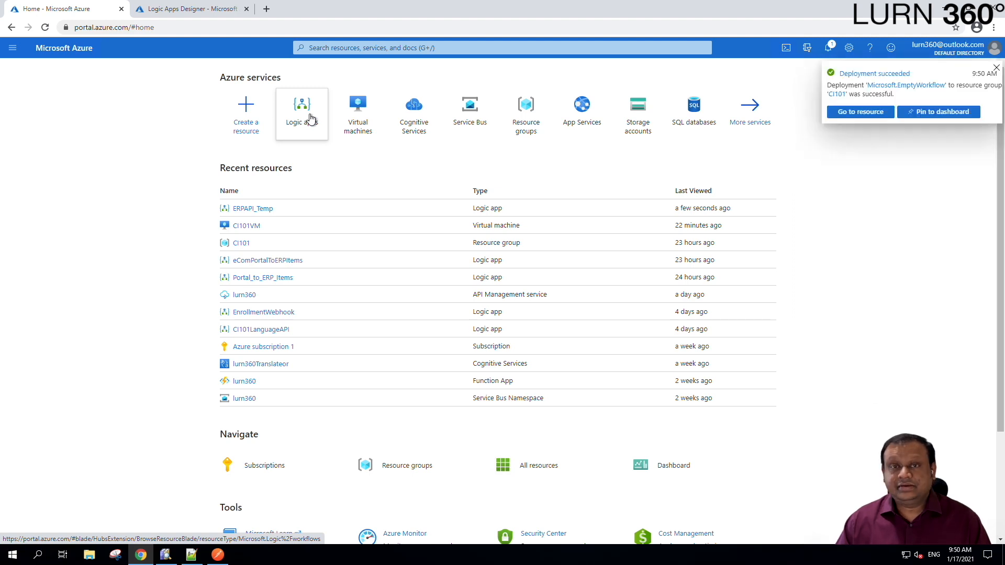
- Open CRMAPI_Temp in the designer and copy its HTTP request trigger's POST URL
left_click(875, 112)
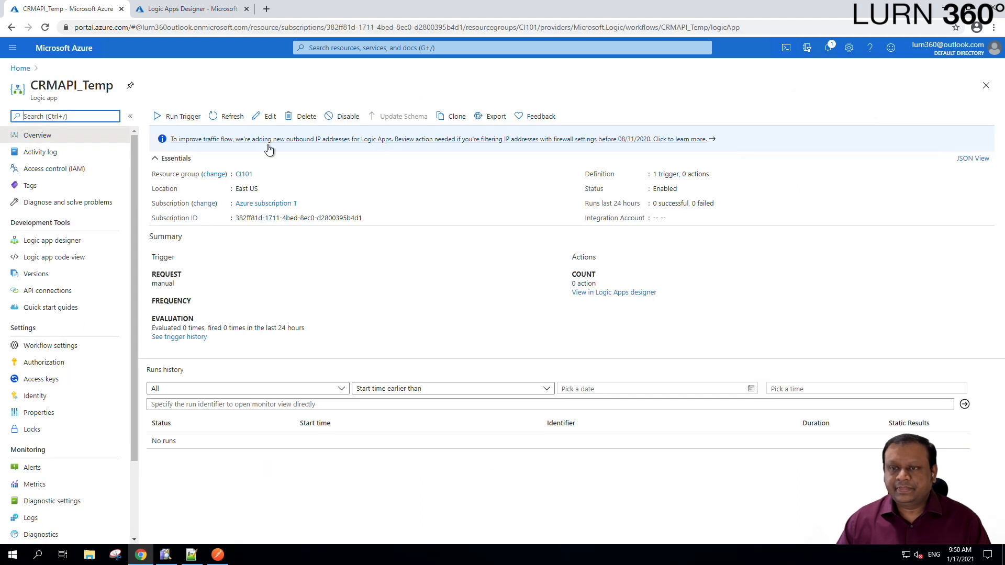
left_click(261, 116)
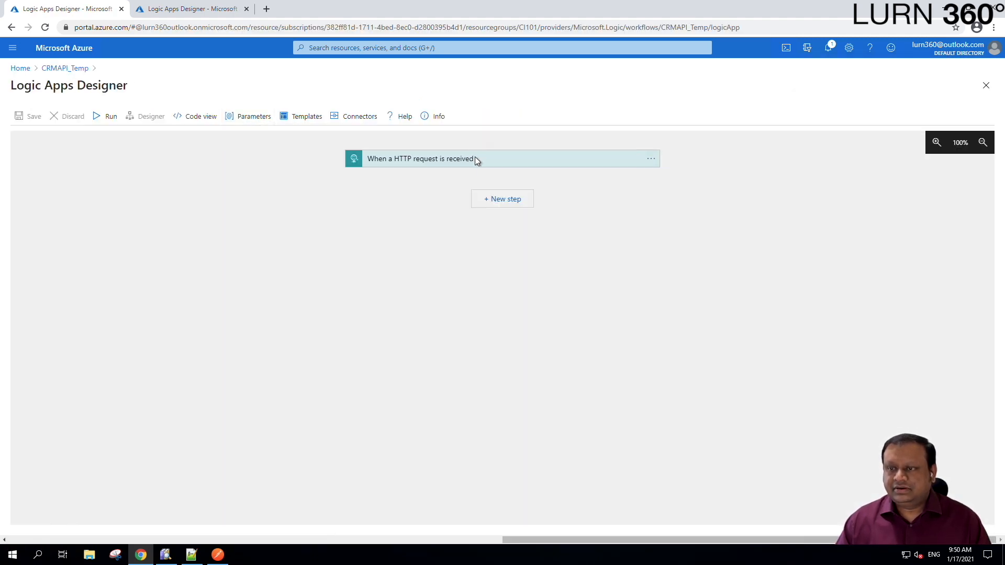
left_click(476, 160)
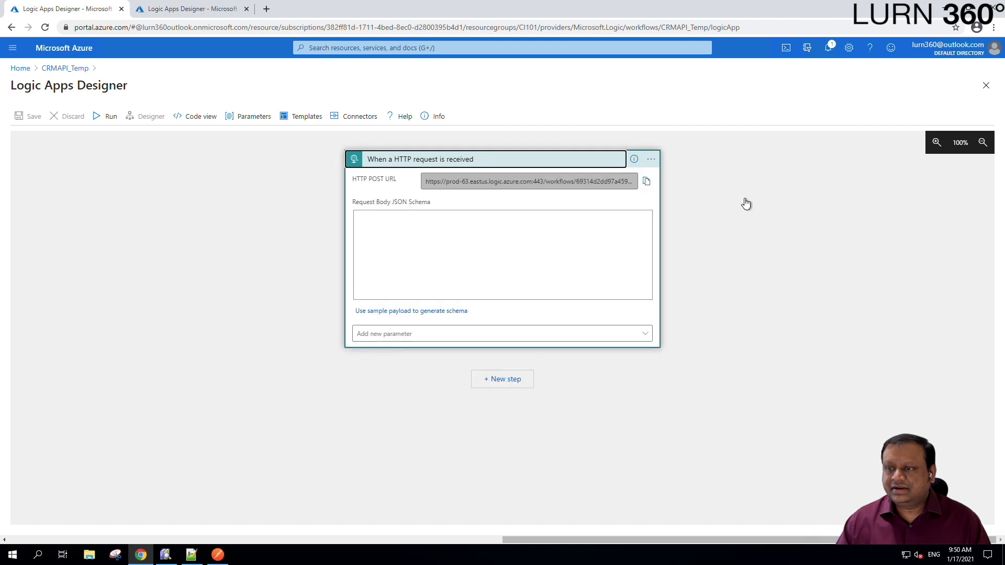
left_click_drag(426, 181, 602, 181)
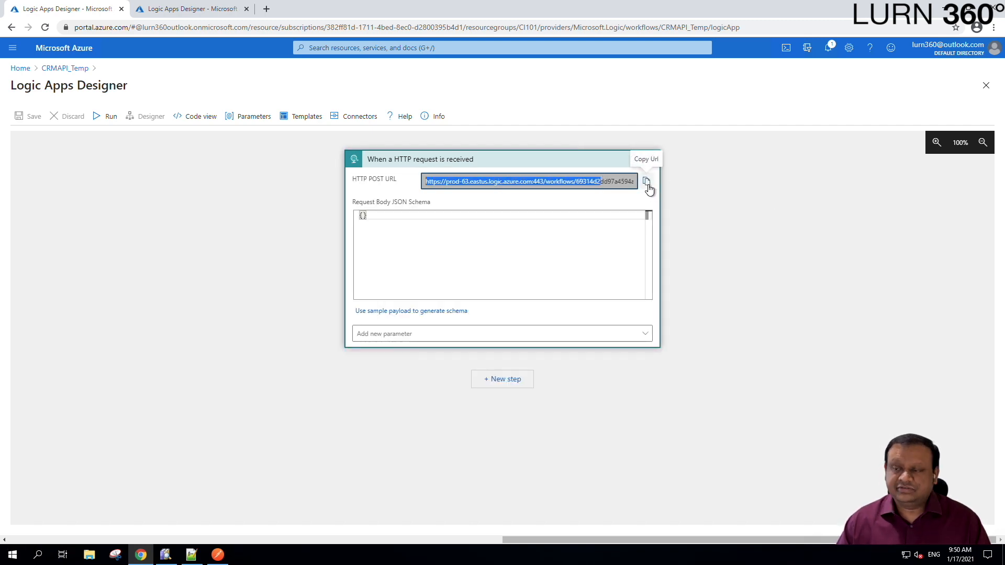
left_click(646, 182)
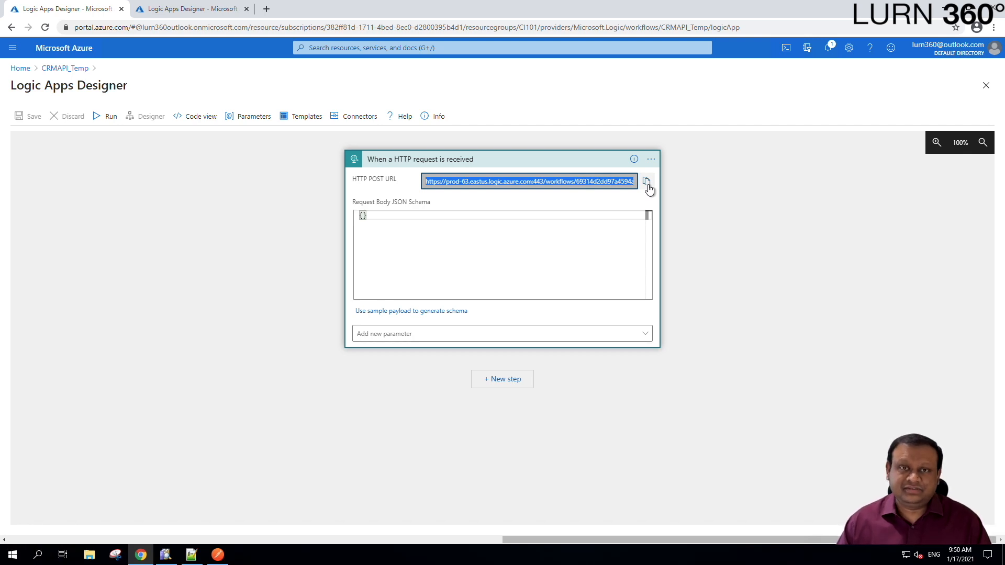
left_click(647, 184)
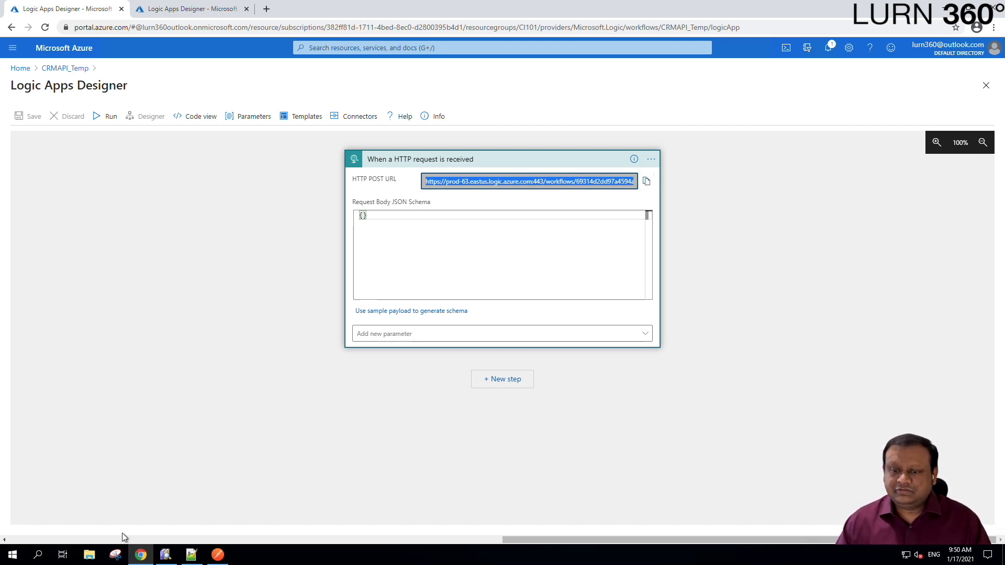
- In Notepad++, add a 'CRM API End Point' label with the CRMAPI_Temp POST URL beneath it
left_click(192, 554)
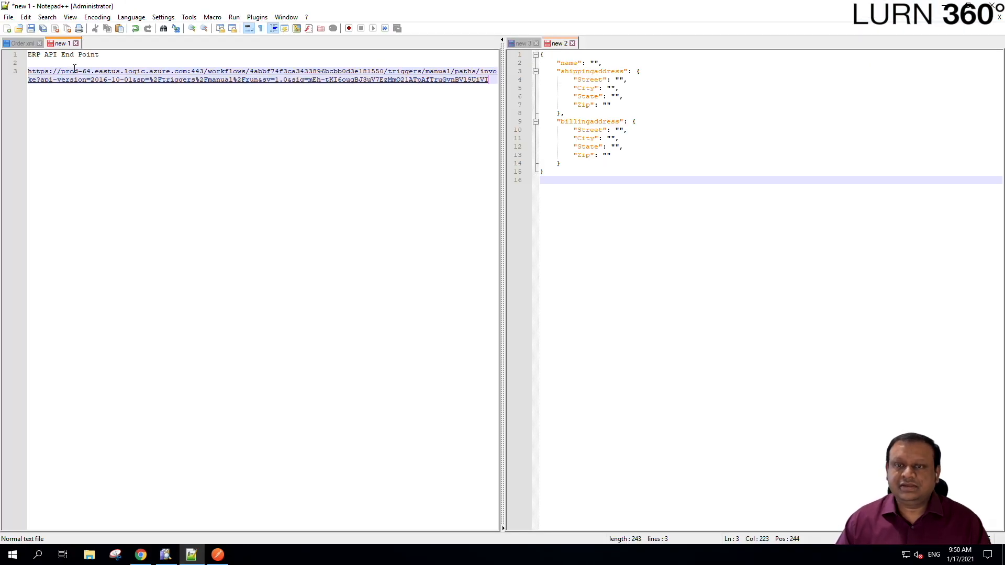
key("Return")
key("Return")
key("Return")
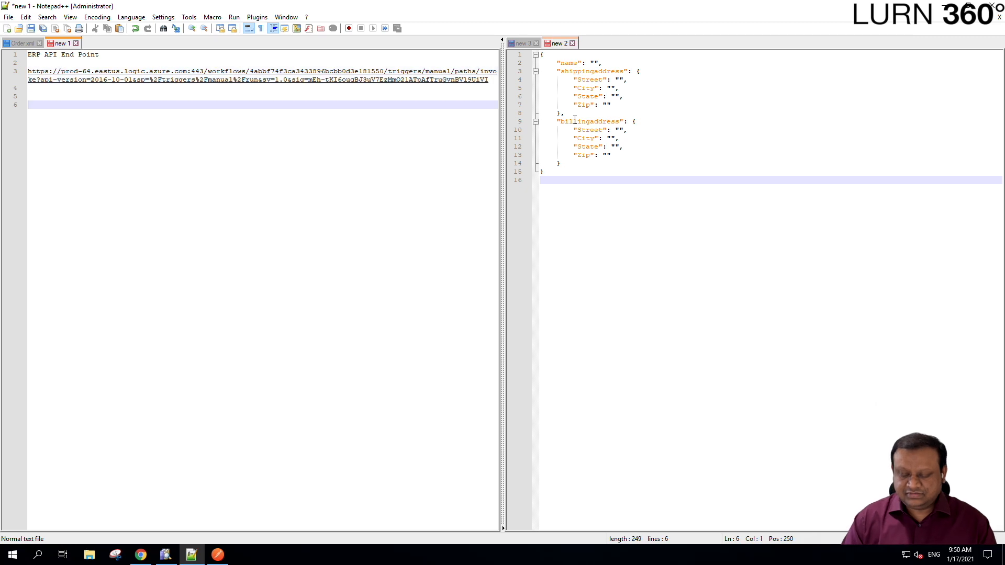
type("CRM ")
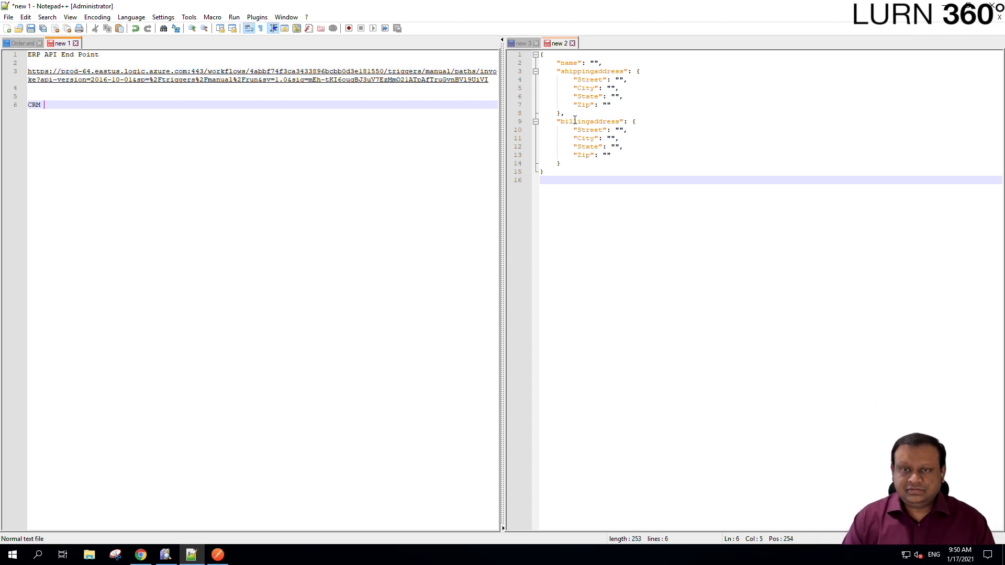
type("API End Po")
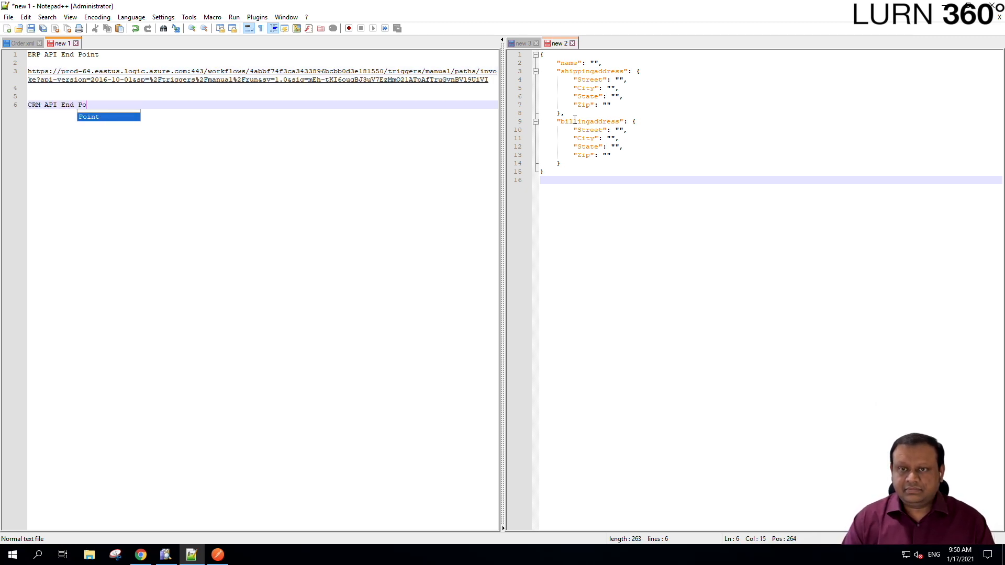
type("int")
key("Return")
key("Return")
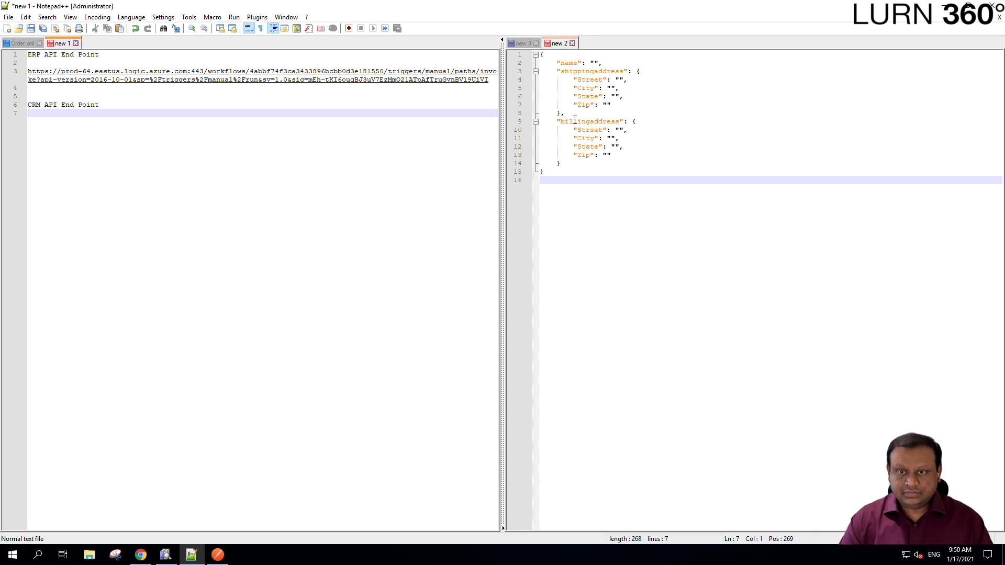
key("ctrl+v")
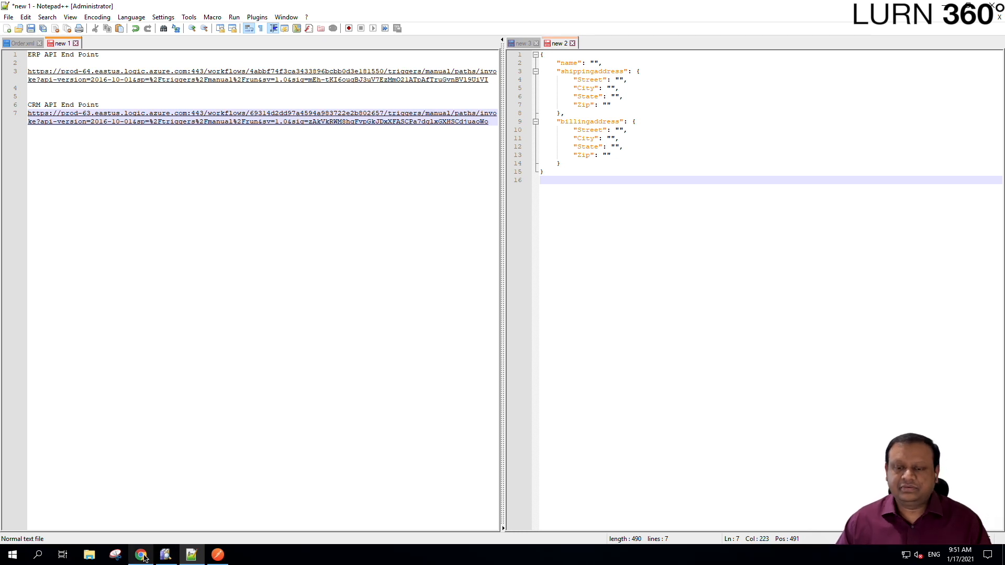
mouse_move(144, 557)
left_click(139, 511)
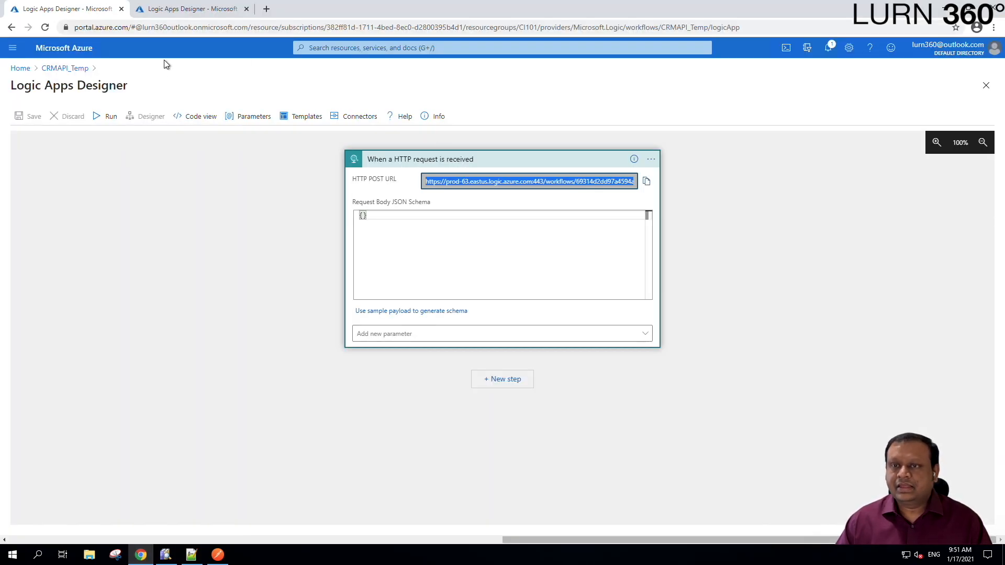
- In eComPortalToERPItems, add a parallel branch between the HTTP request trigger and the HTTP step
left_click(174, 12)
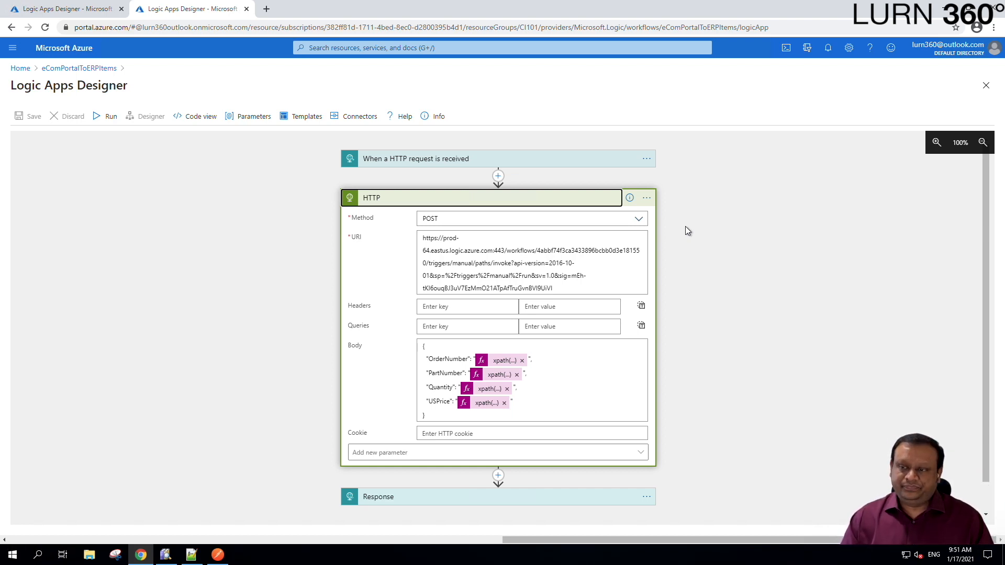
left_click(497, 177)
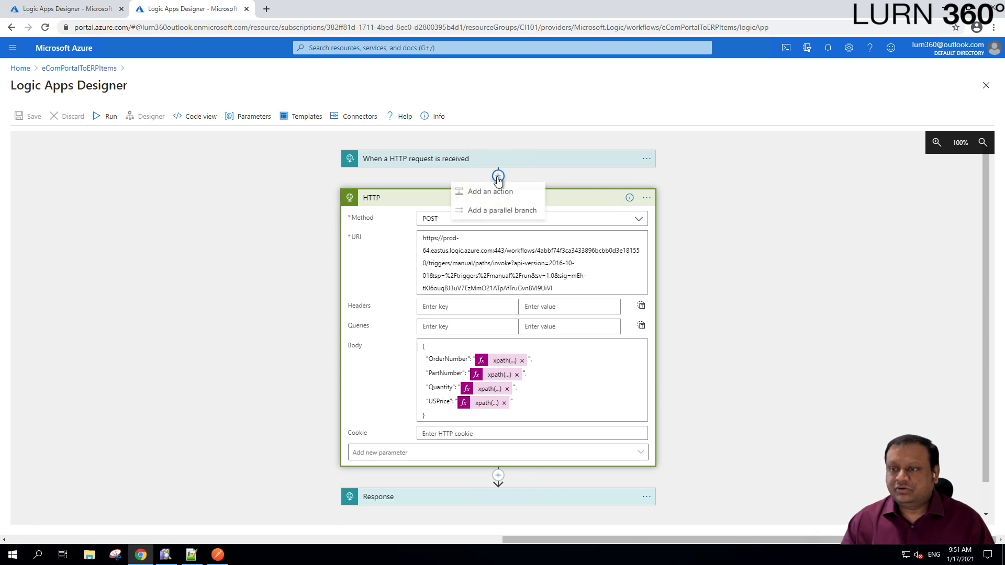
left_click(505, 213)
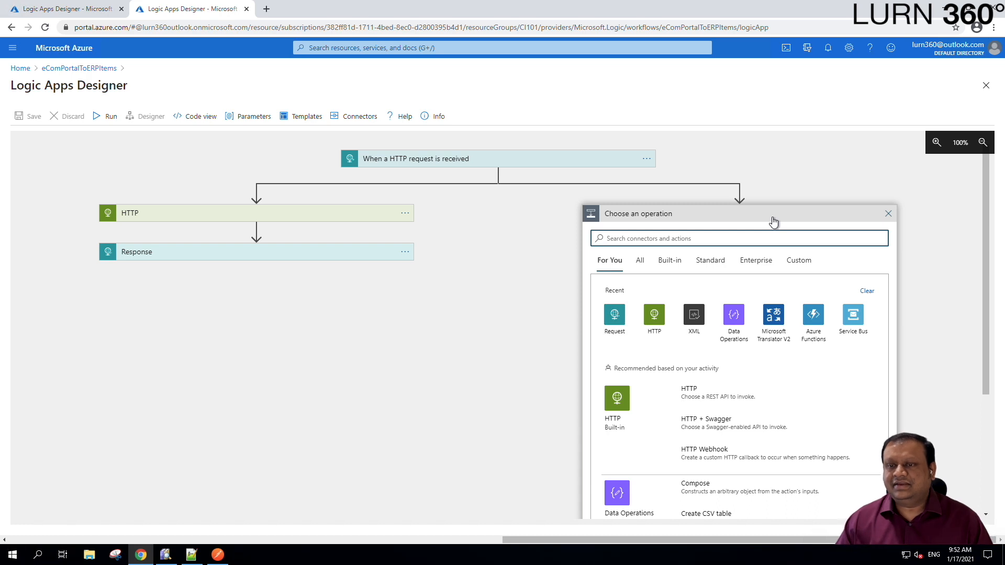
- Add an HTTP action (HTTP 2) with method POST to the new parallel branch
left_click(653, 316)
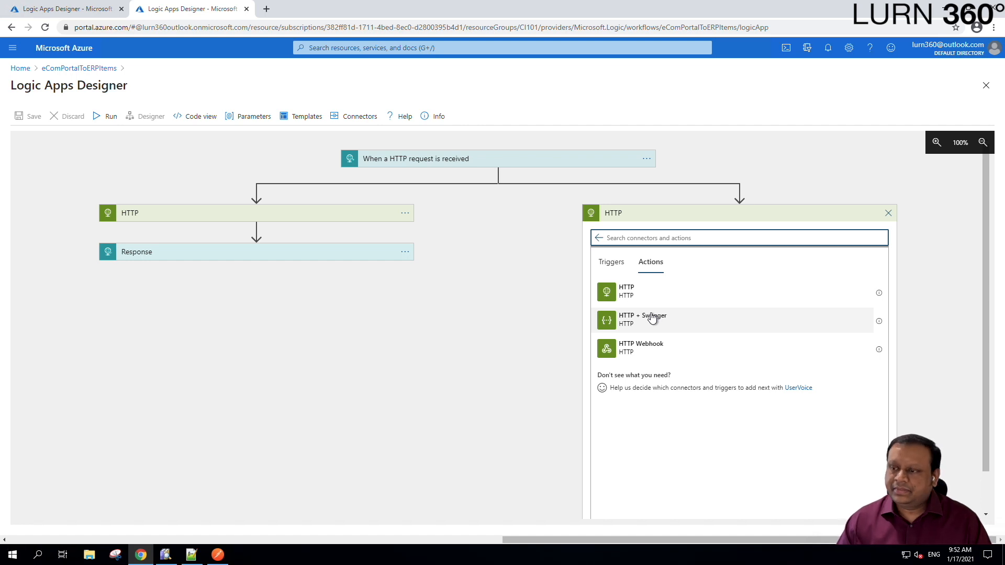
left_click(629, 294)
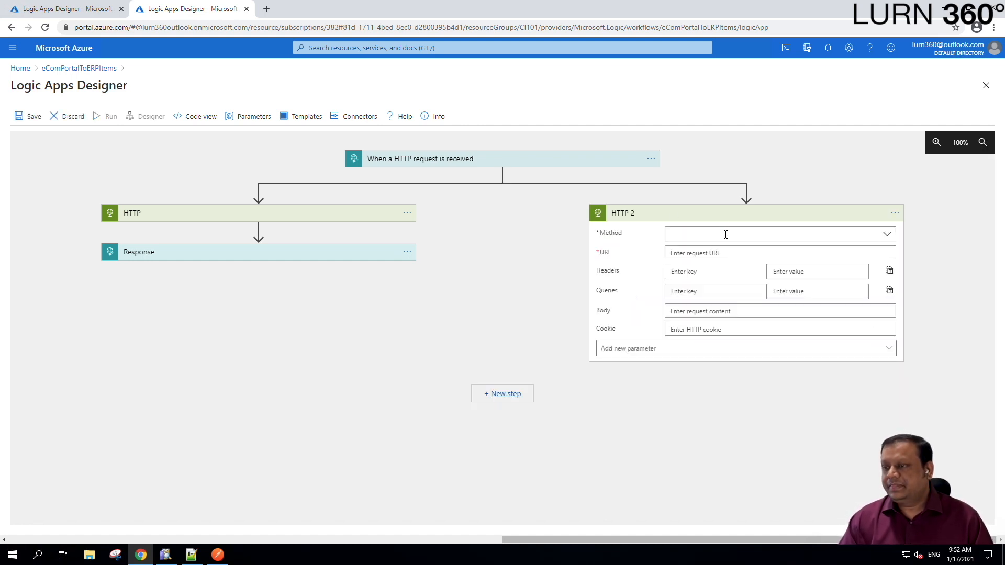
left_click(887, 235)
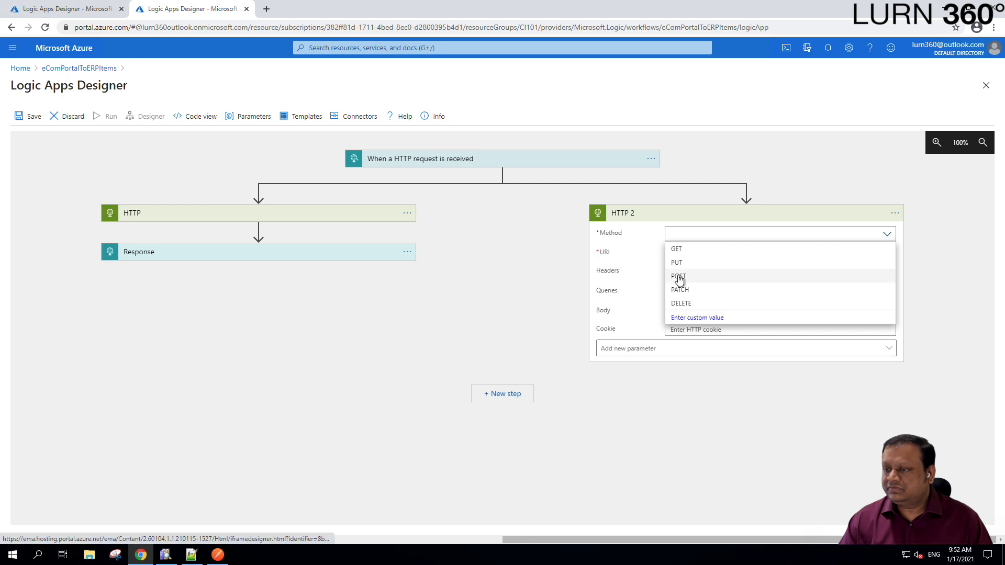
left_click(679, 277)
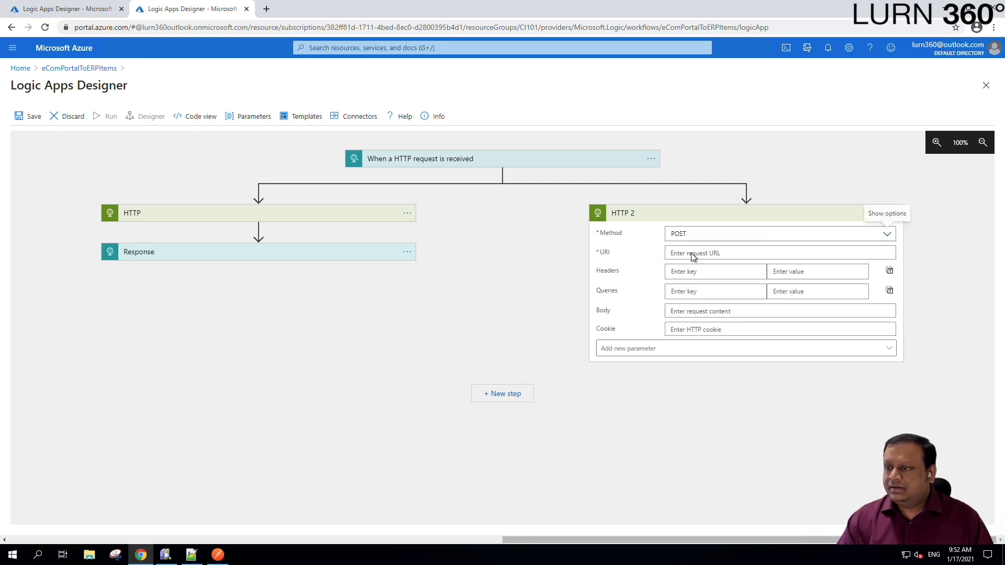
left_click(692, 254)
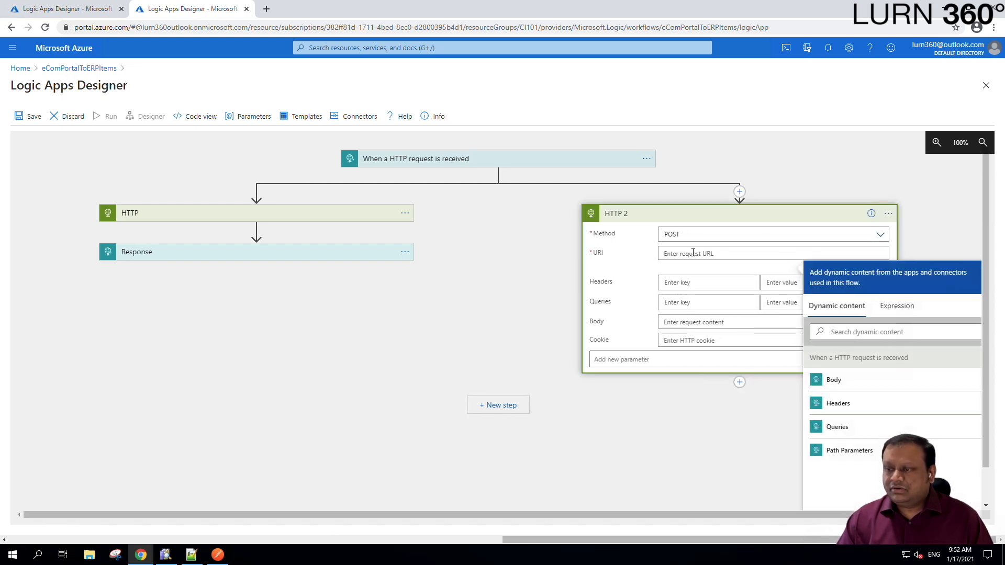
left_click(192, 554)
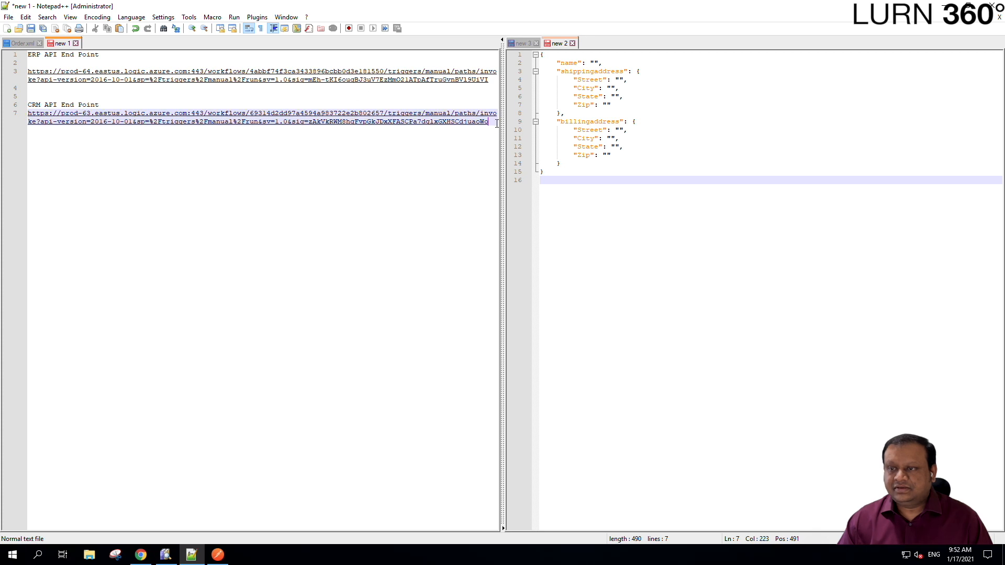
- Copy the CRM API endpoint URL from Notepad++ for use in HTTP 2
left_click_drag(496, 123, 9, 115)
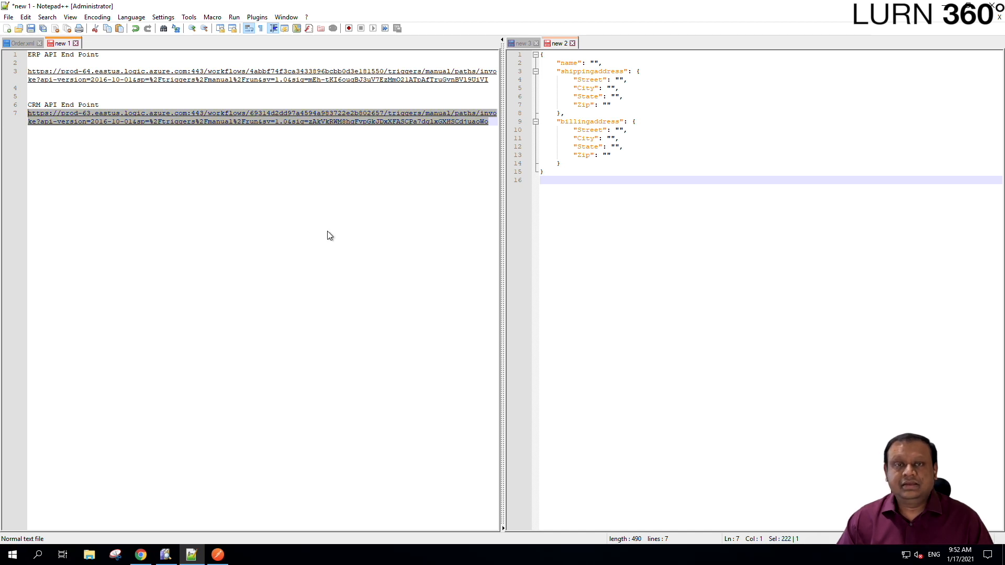
left_click(140, 555)
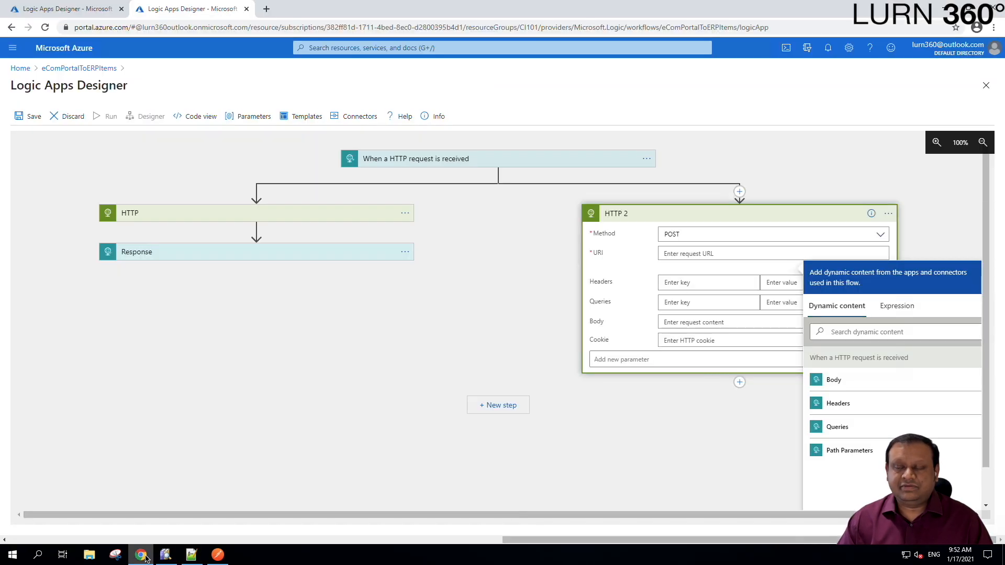
- Paste the CRM endpoint URL into HTTP 2's URI
left_click(686, 254)
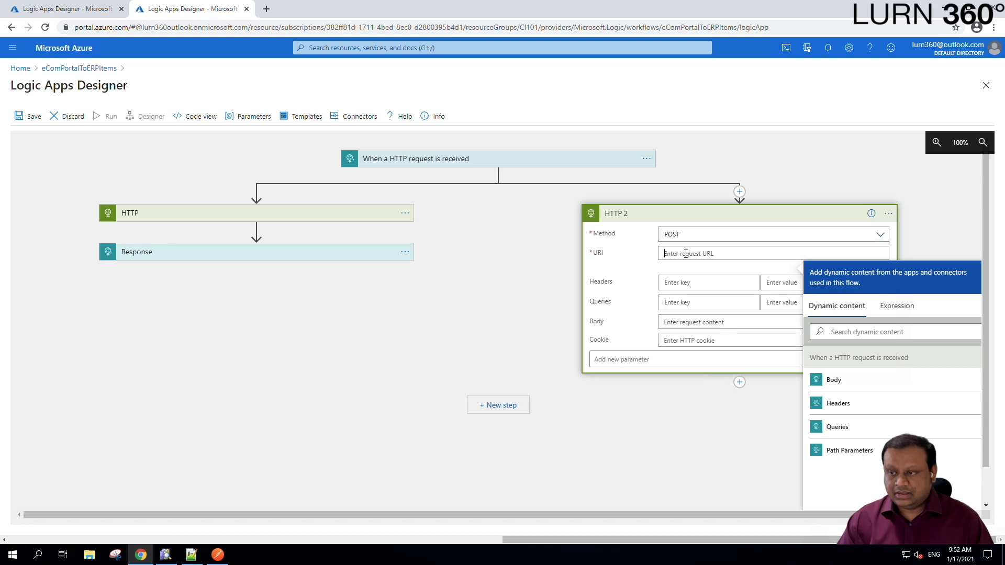
scroll(540, 325, "down", 1)
- Fill HTTP 2's Body with the name, shippingaddress and billingaddress JSON template from Notepad++
key("alt+Tab")
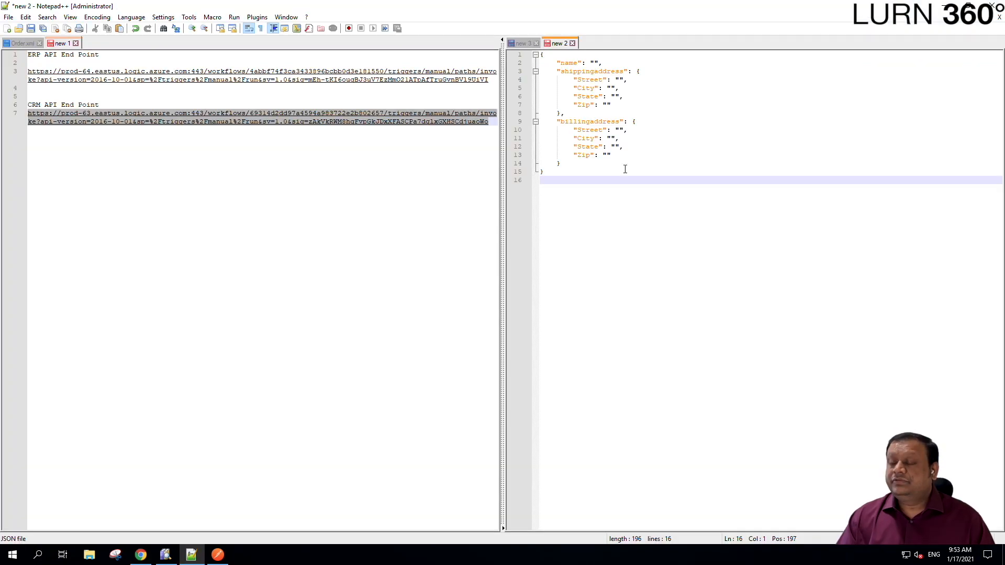
left_click_drag(565, 196, 537, 48)
key("ctrl+c")
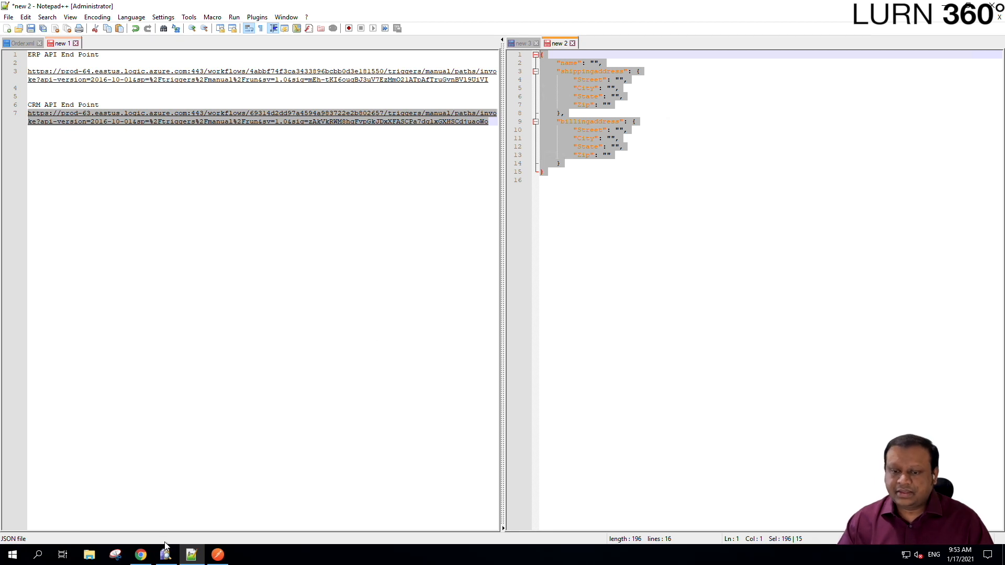
left_click(141, 555)
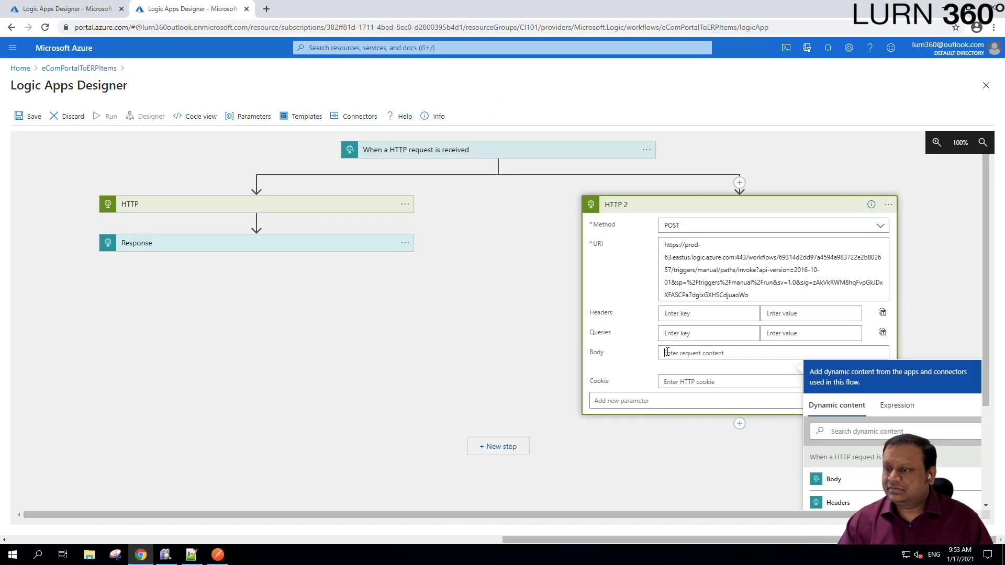
key("ctrl+v")
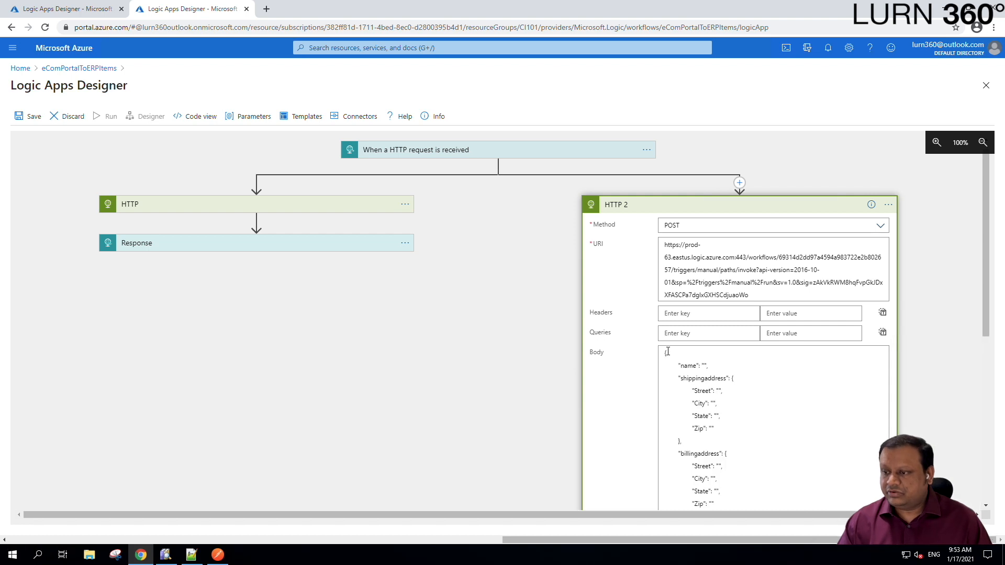
scroll(383, 280, "down", 3)
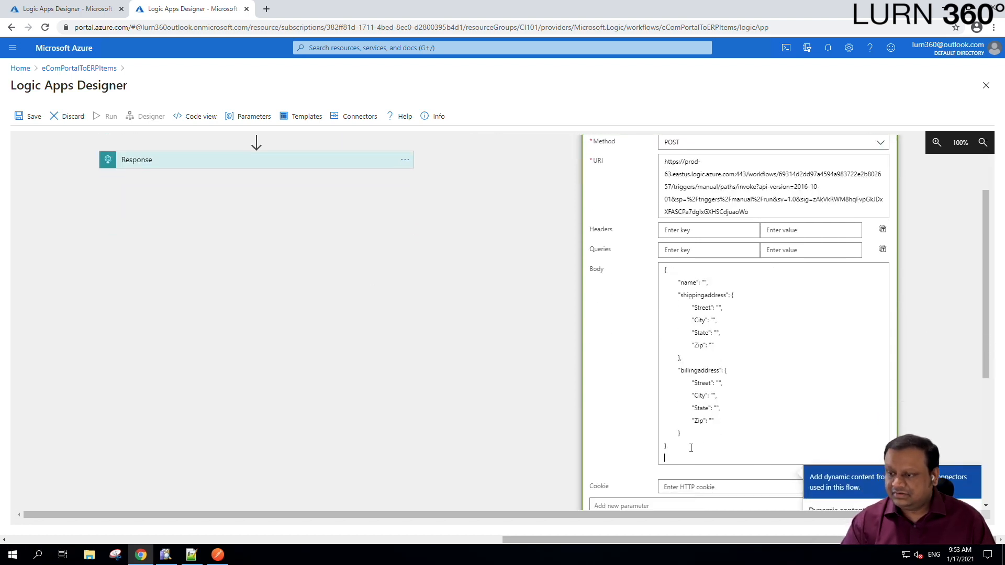
key("BackSpace")
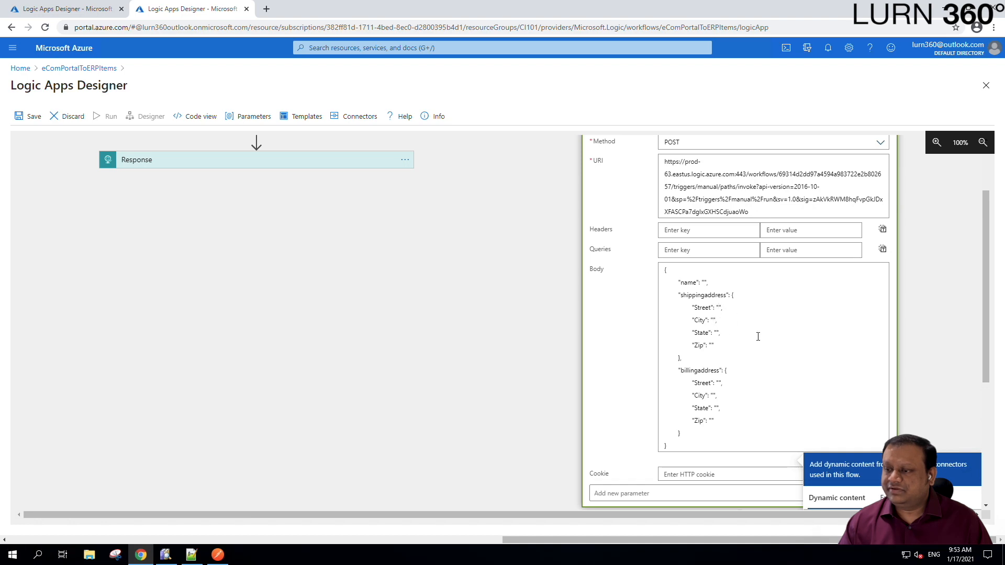
scroll(751, 340, "down", 3)
scroll(685, 330, "up", 4)
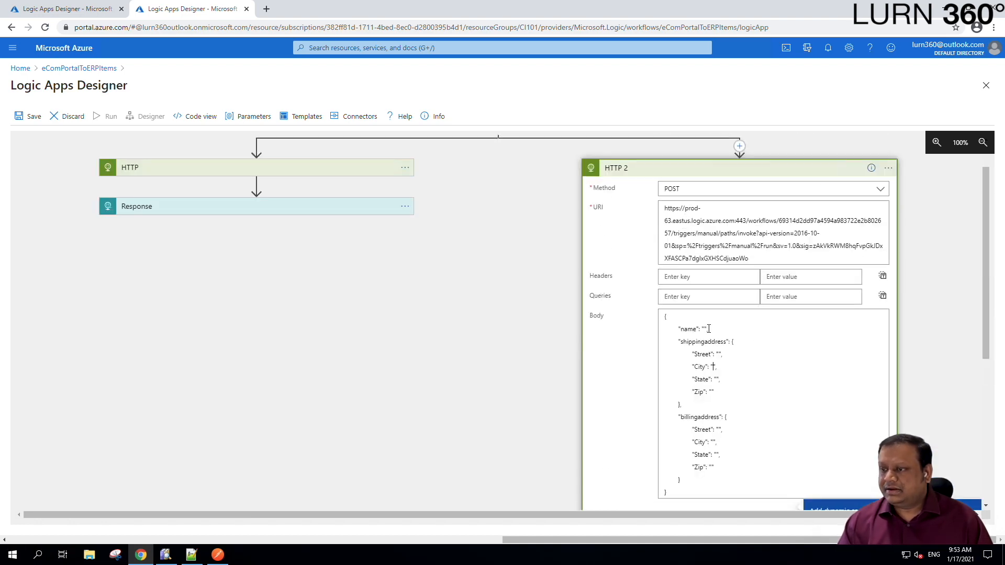
scroll(708, 328, "down", 2)
scroll(708, 328, "up", 3)
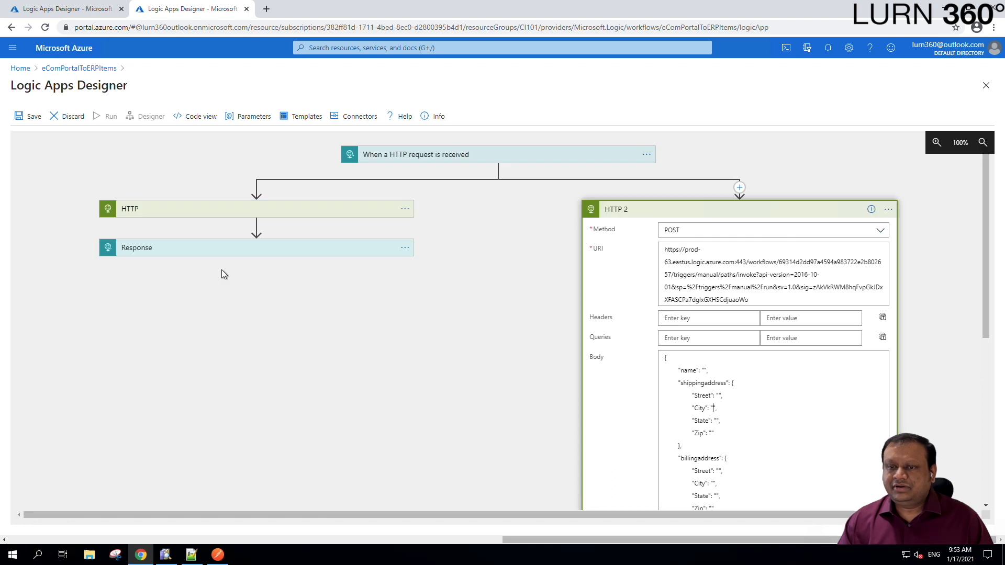
left_click(283, 212)
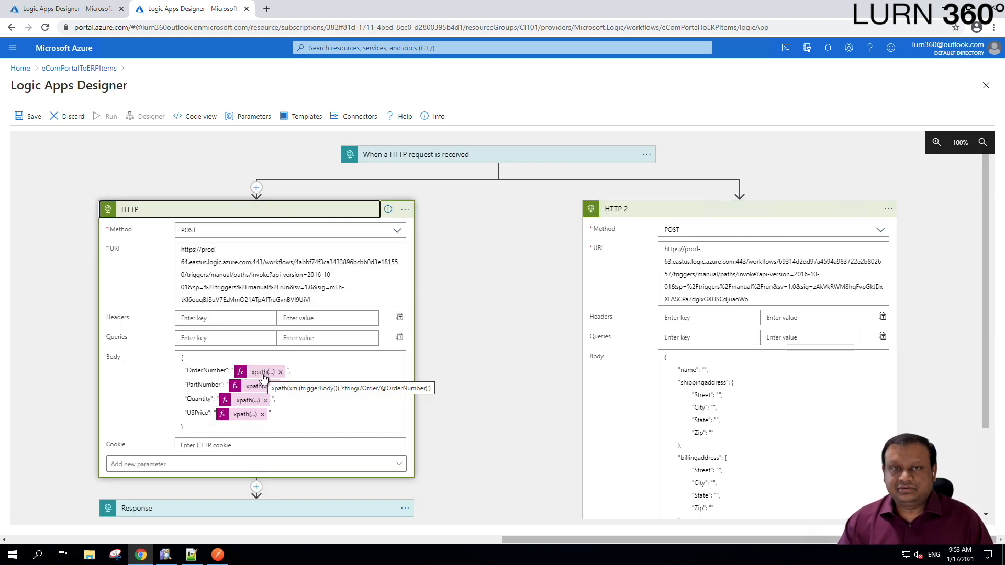
- Review the ERP HTTP step's xpath Body, then bring up Order.xml in DanSharp Xml Viewer
scroll(264, 379, "down", 1)
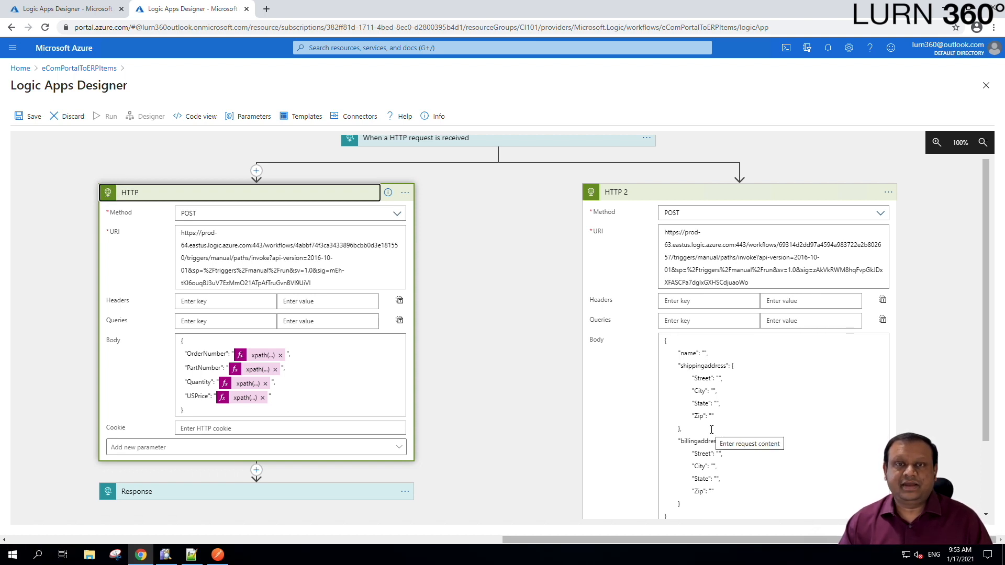
key("alt+Tab")
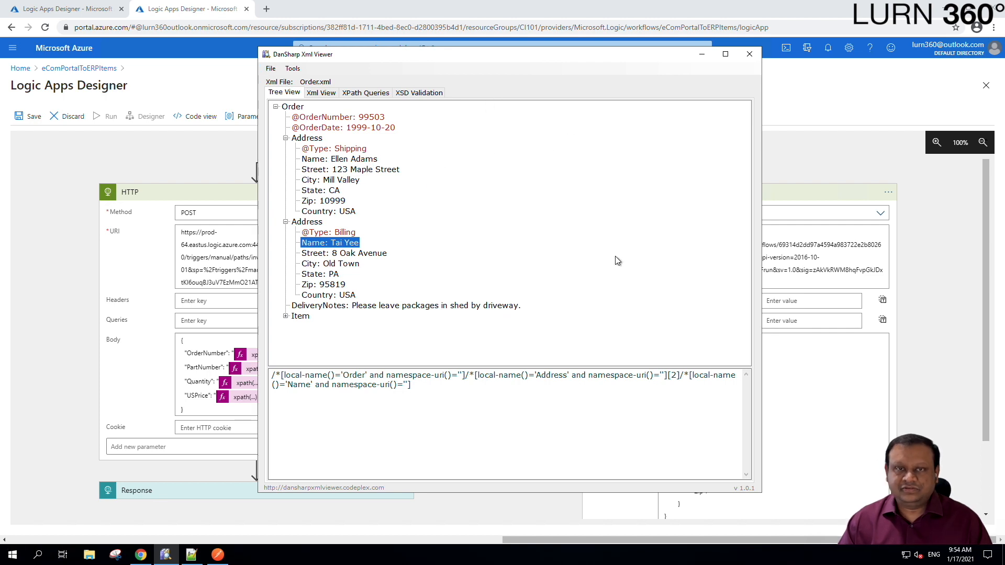
- Select the shipping Address's Name node in Order.xml and select its generated Address[1] XPath
left_click(779, 389)
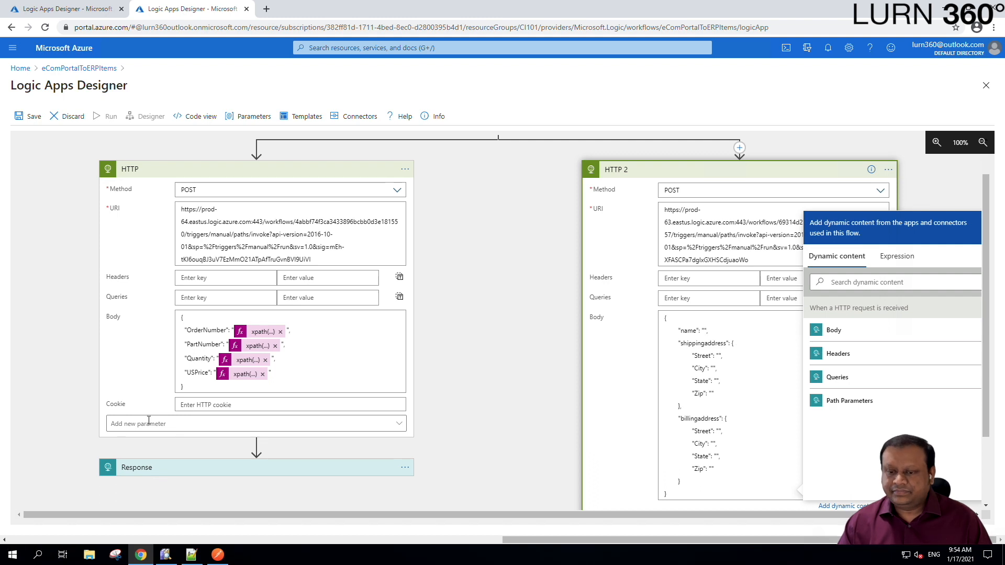
left_click(164, 556)
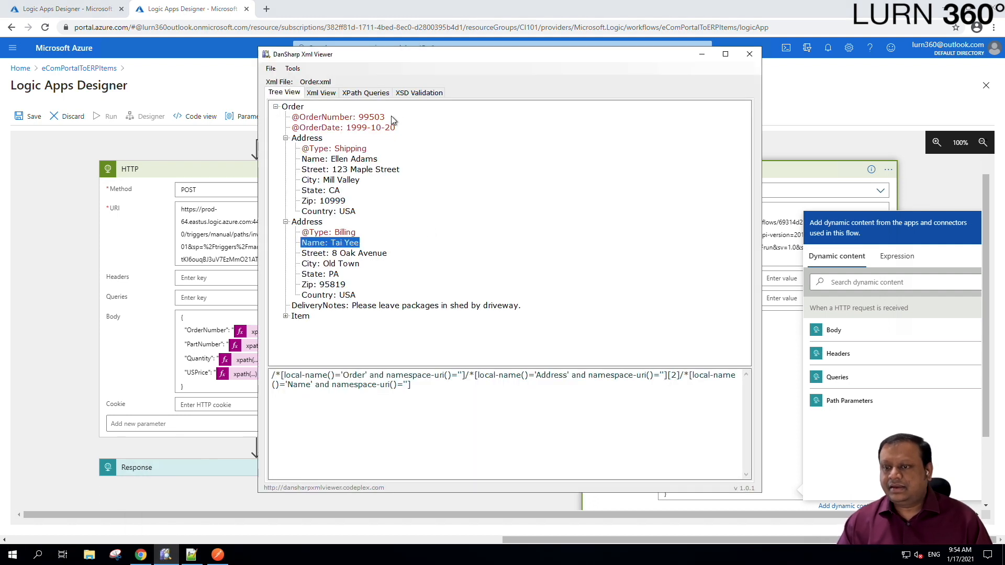
left_click(331, 160)
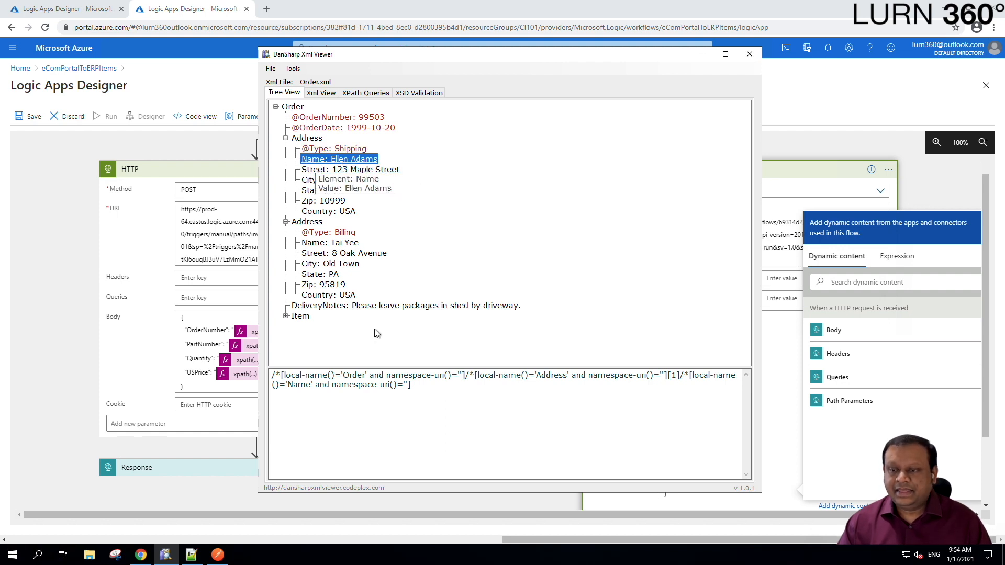
left_click(424, 384)
key("ctrl+c")
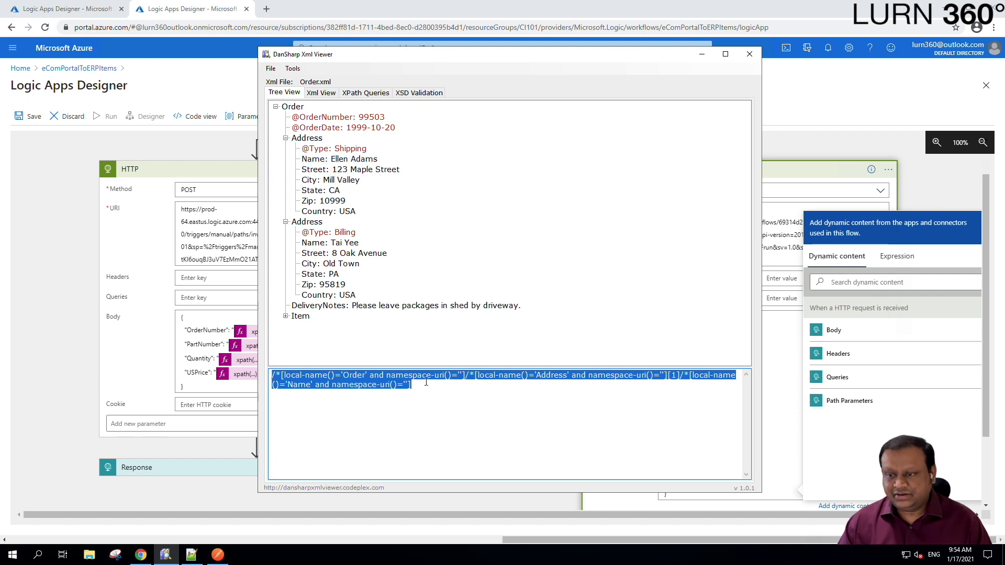
- Paste the generated XPath into string() as a new query and reduce its Order part to /Order/
left_click(372, 93)
left_click(435, 143)
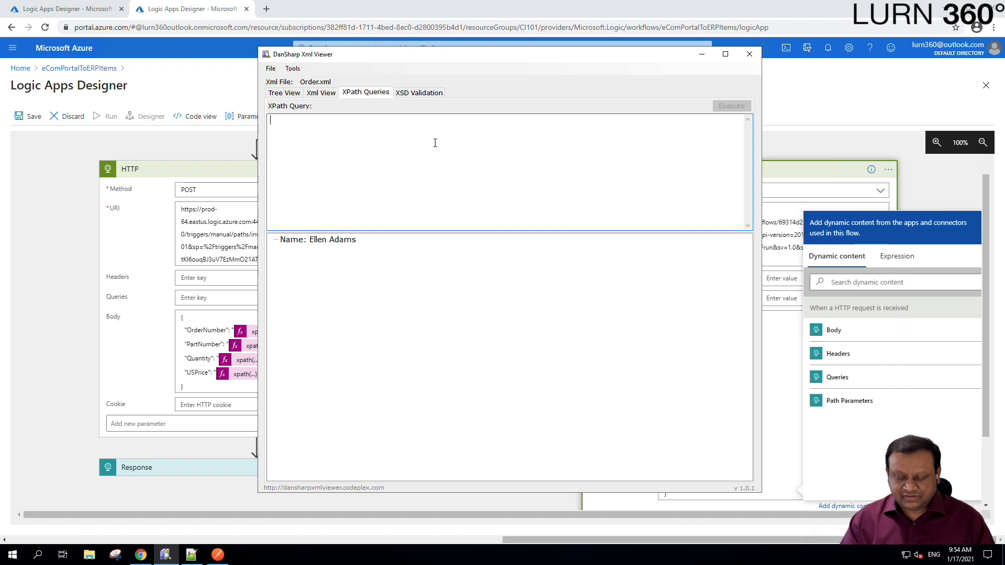
type("string()")
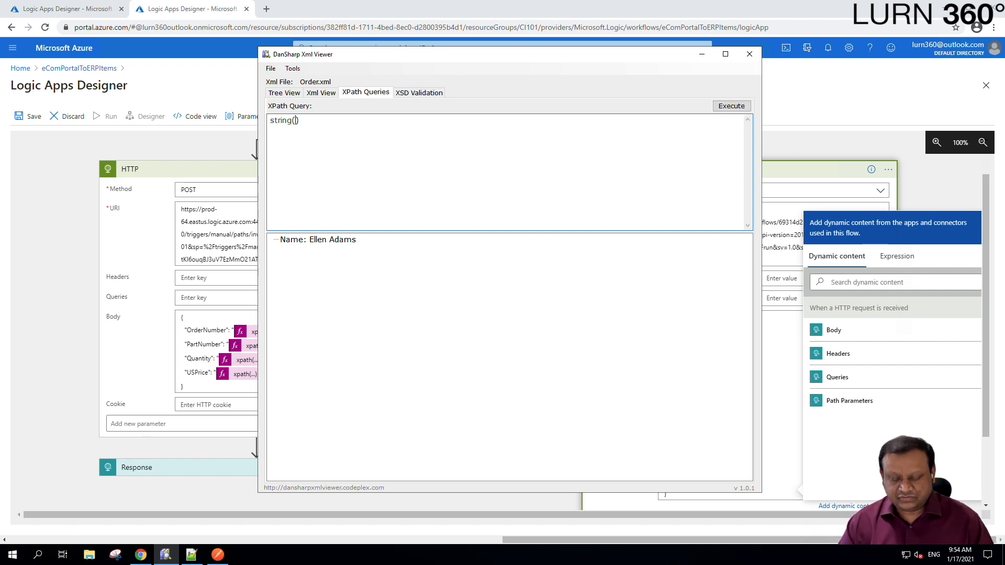
key("ctrl+v")
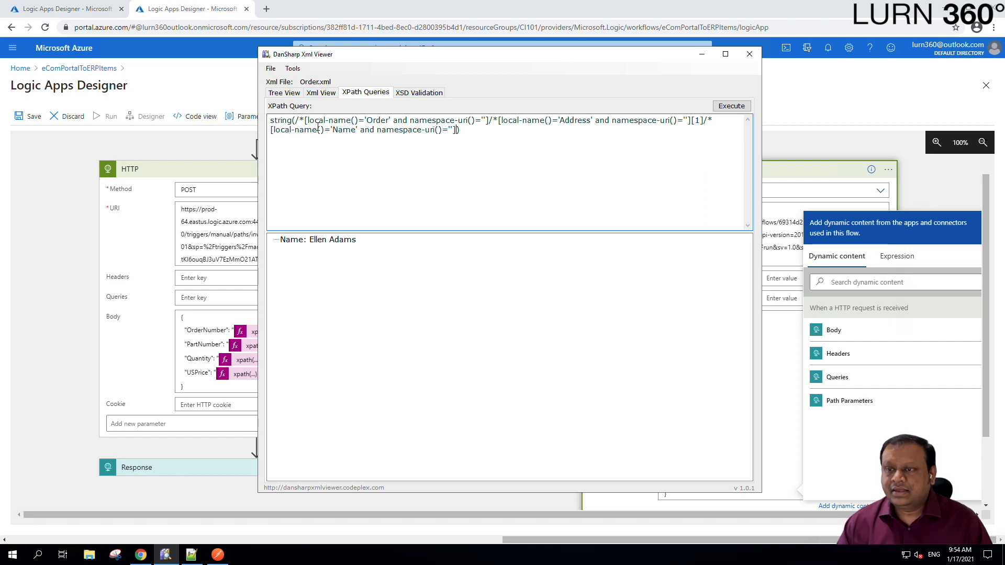
left_click_drag(299, 121, 365, 121)
key("Delete")
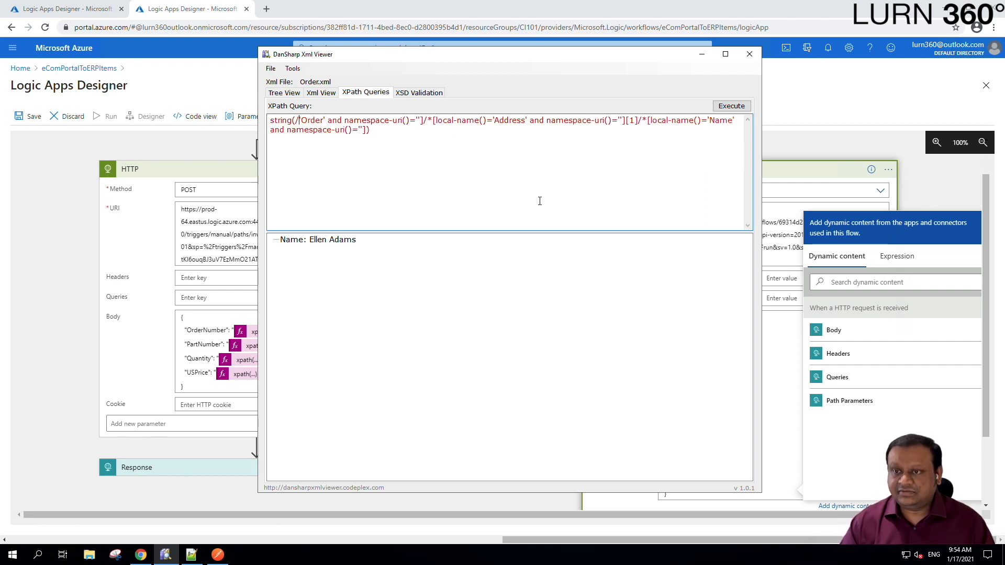
key("Right")
key("Right")
key("Right")
key("Right")
key("Right")
key("Delete")
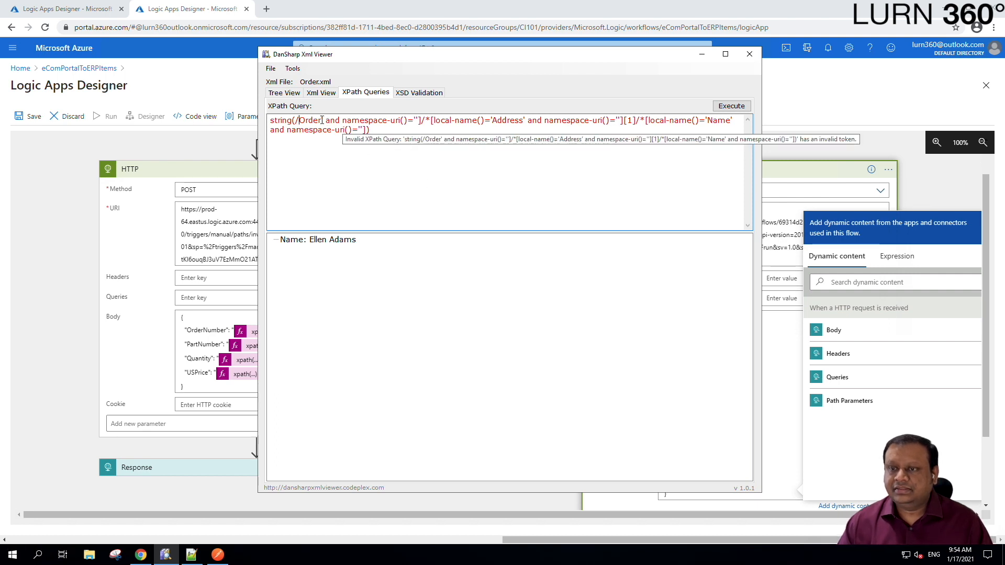
left_click(421, 120, "shift")
key("Delete")
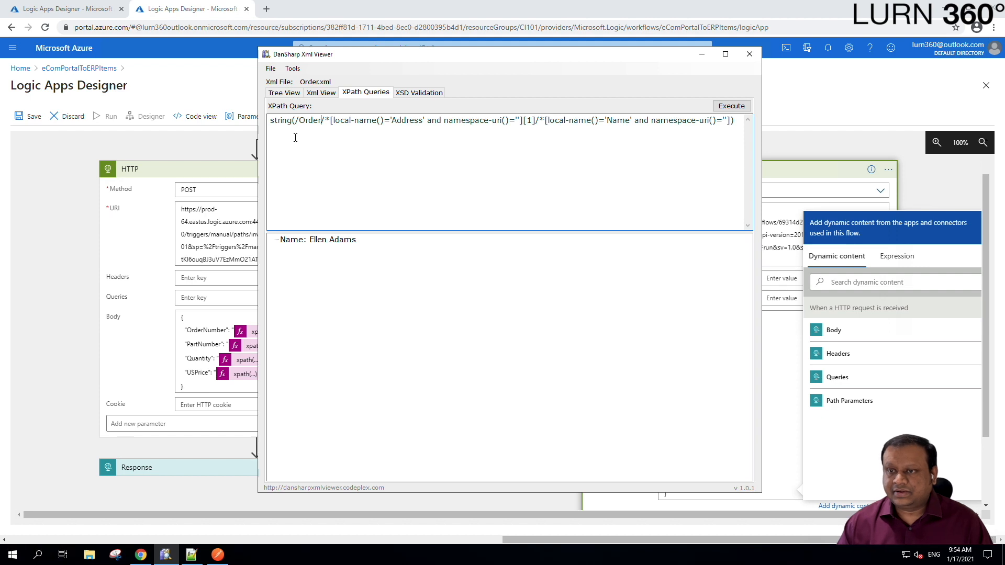
type("/")
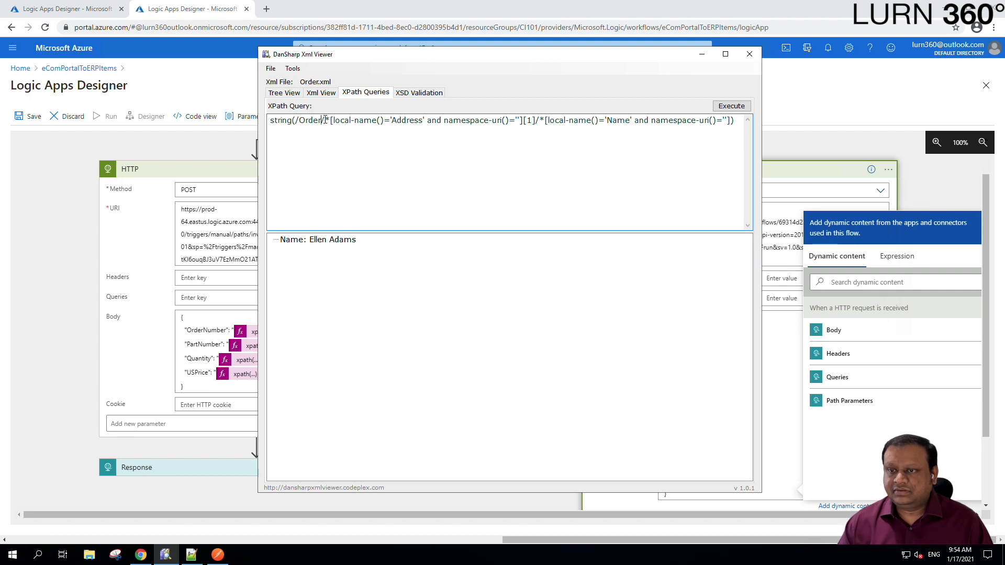
- Strip the Address and Name local-name and namespace tests, leaving string(/Order/Address[1]/Name)
left_click(391, 121, "shift")
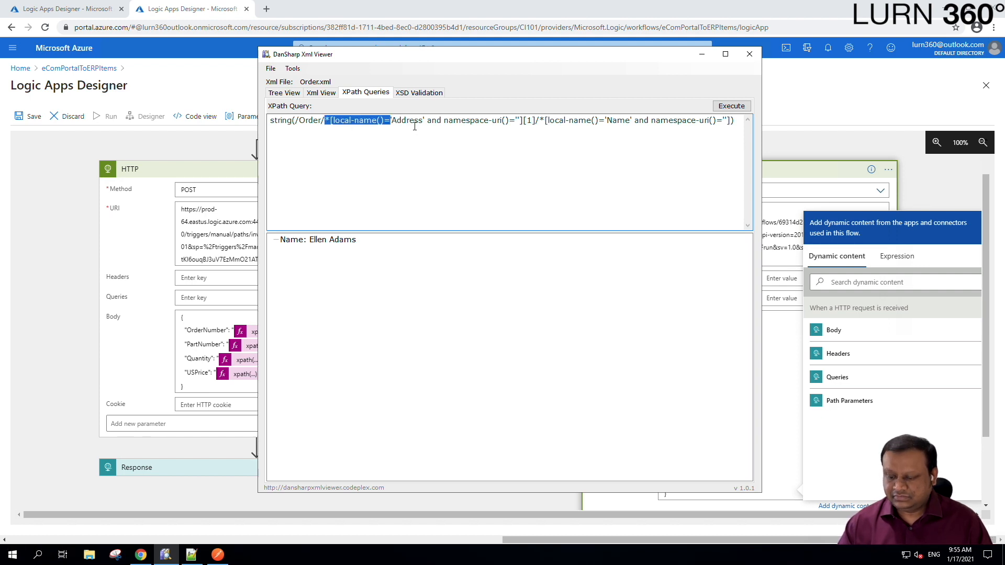
key("Delete")
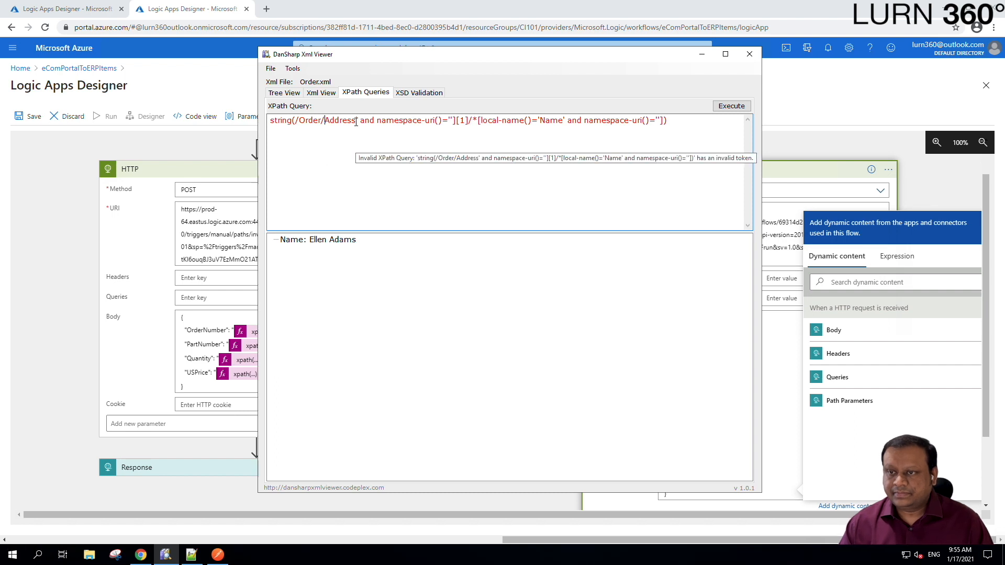
left_click(355, 121)
key("Delete")
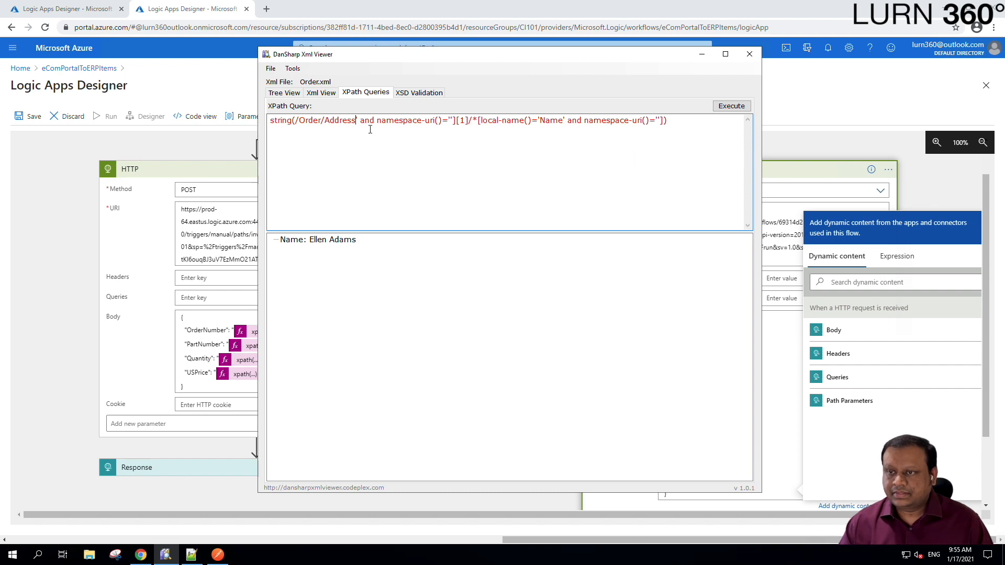
left_click(456, 121, "shift")
key("Delete")
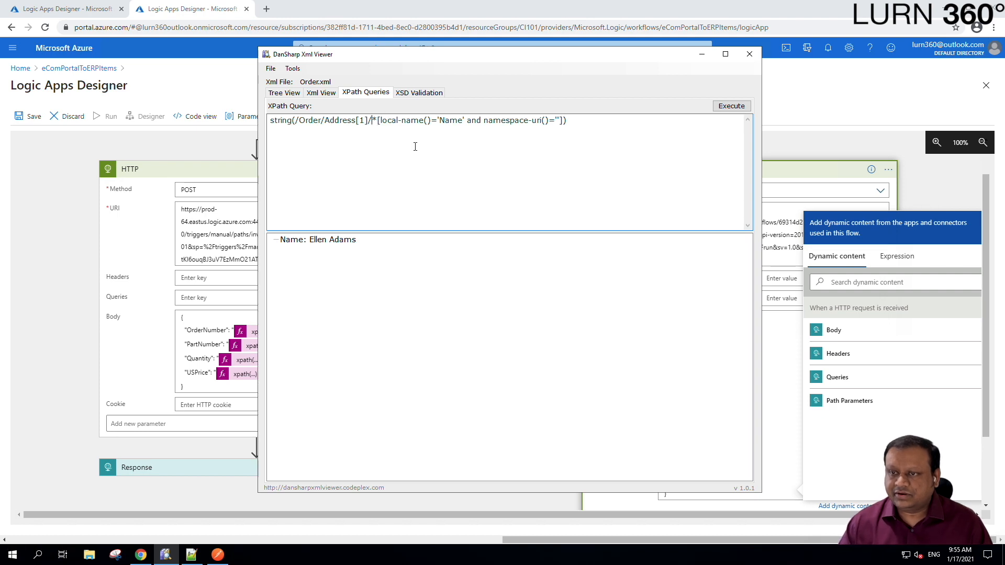
left_click(443, 120, "shift")
key("Delete")
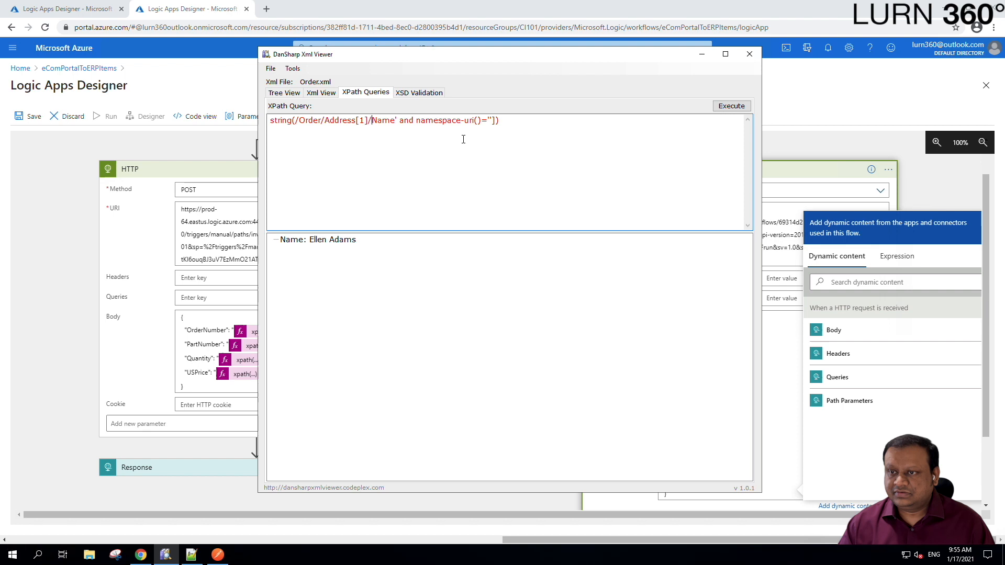
left_click(395, 119)
left_click(508, 123, "shift")
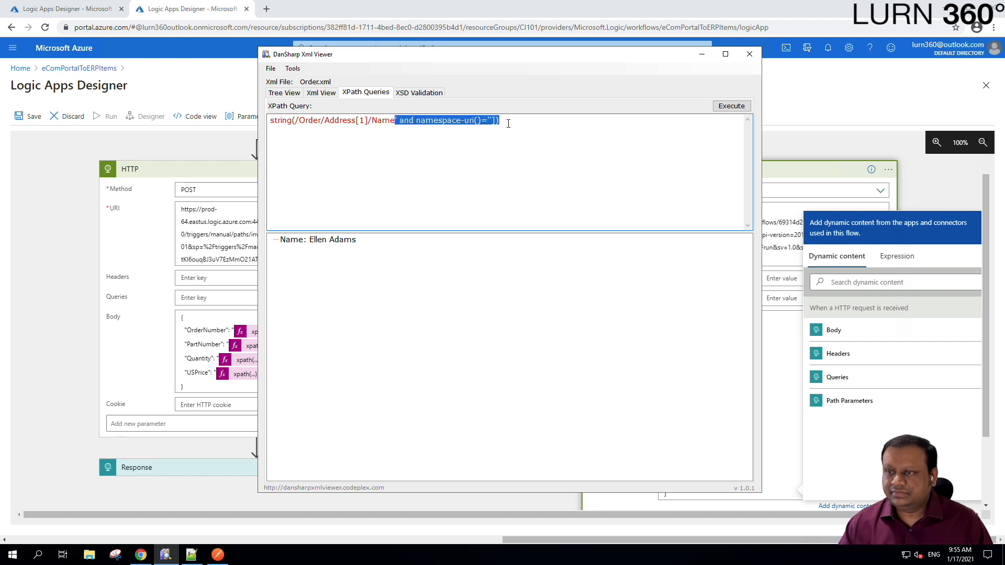
key("Delete")
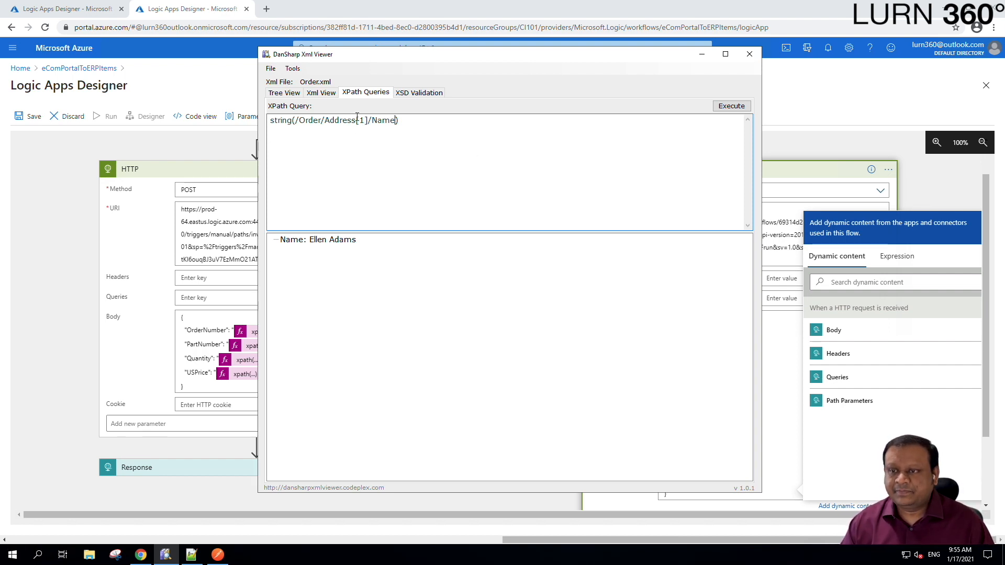
mouse_move(367, 122)
left_mouse_down()
mouse_move(326, 120)
mouse_move(356, 121)
left_mouse_up()
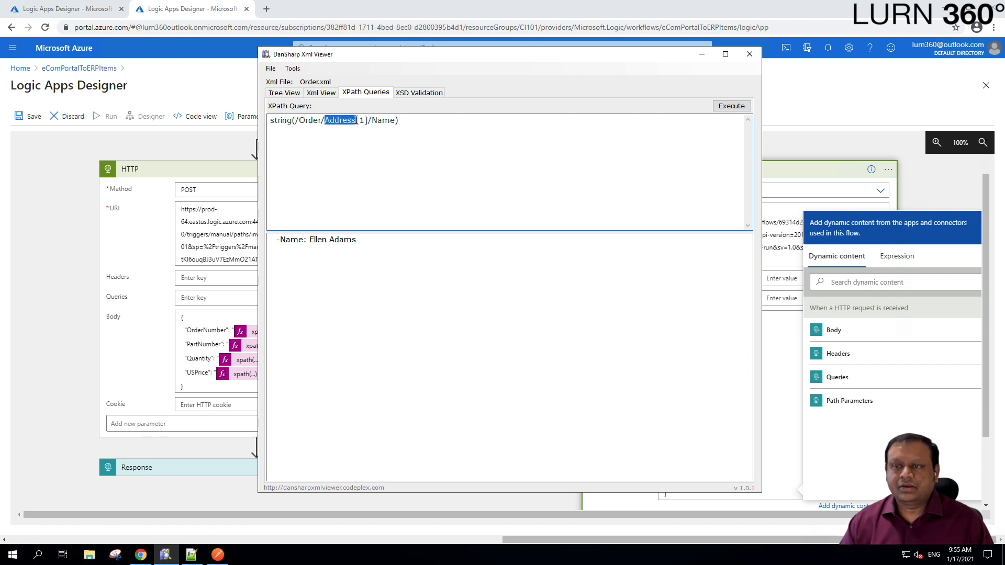
- Inspect the shipping and billing Address nodes in DanSharp's Order XML tree view
left_click(285, 92)
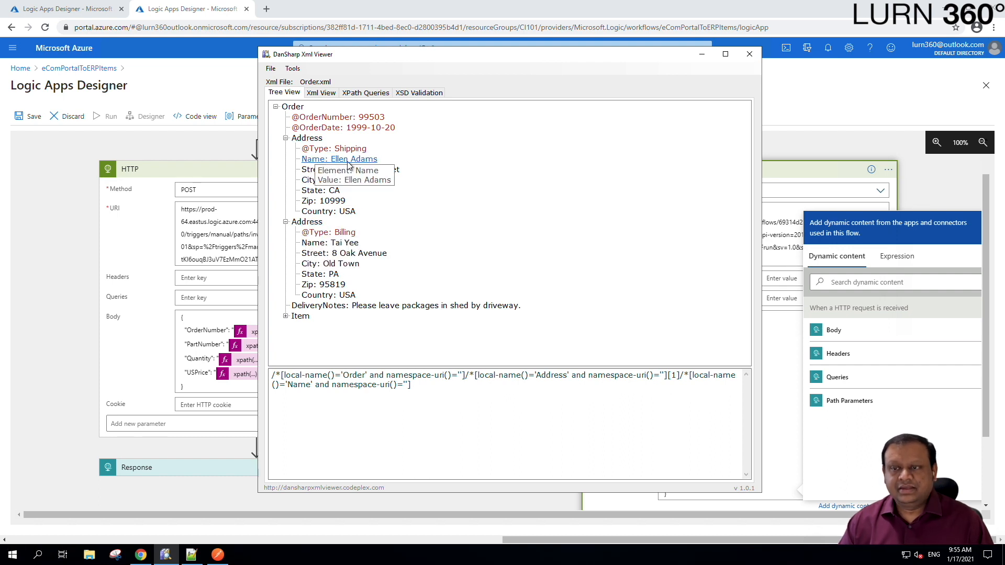
left_click(365, 93)
left_click(326, 120)
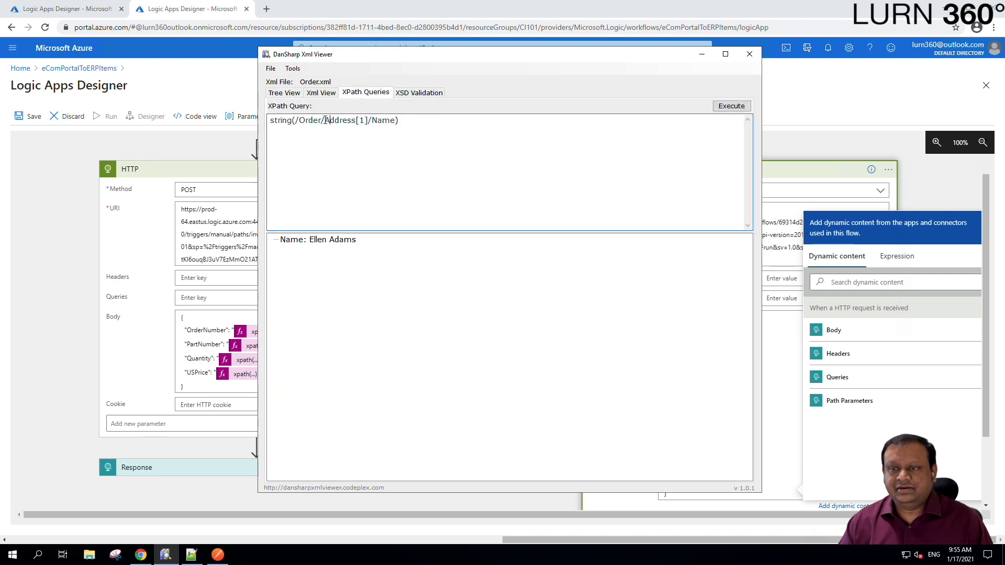
- Select the full string(/Order/Address[1]/Name) query and return to the Logic Apps designer
left_click_drag(325, 120, 302, 121)
left_click(379, 120)
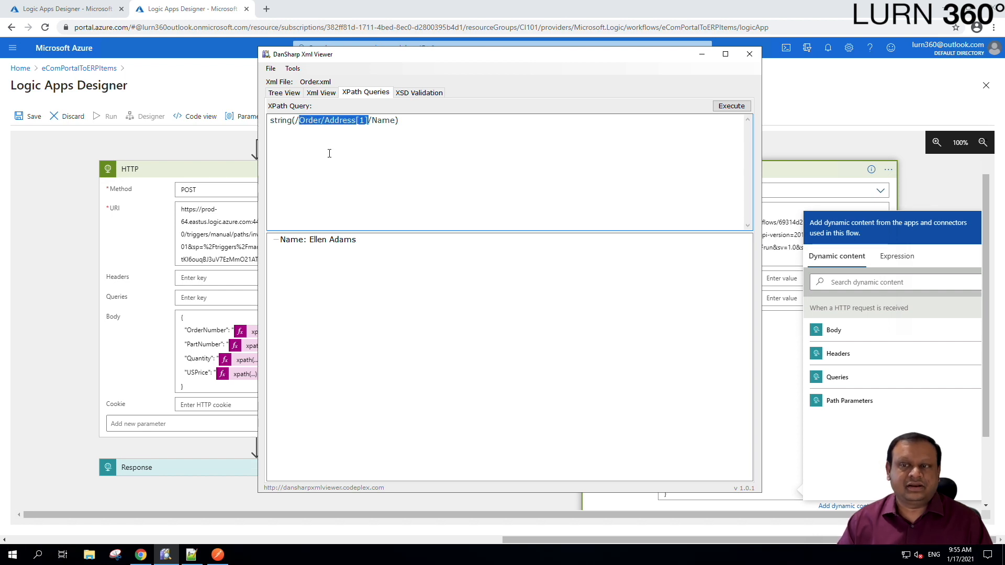
left_click(347, 163)
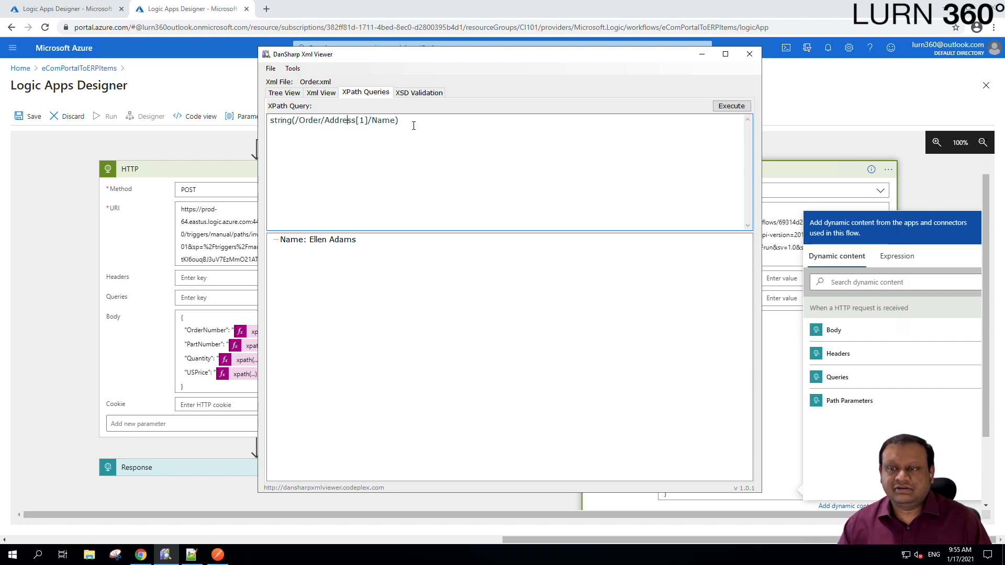
left_click_drag(413, 125, 234, 126)
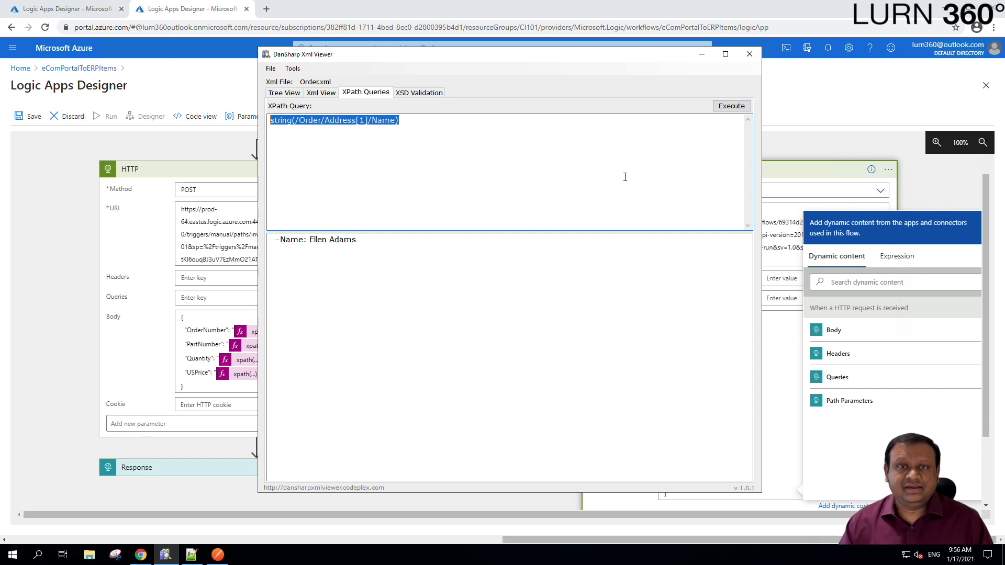
left_click(54, 281)
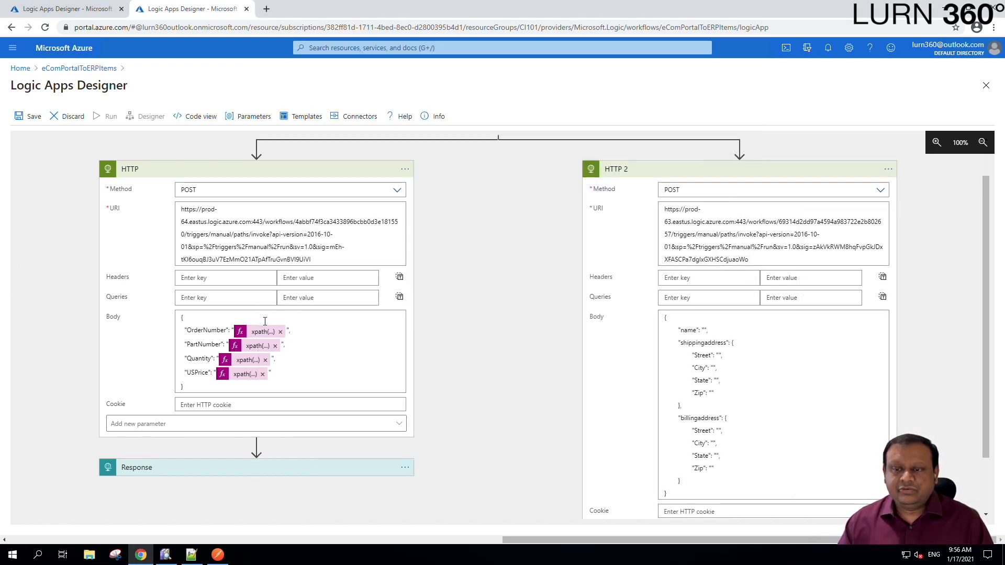
- Copy the OrderNumber xpath expression from Logic Apps onto line 11 of the Notepad++ notes
left_click(259, 335)
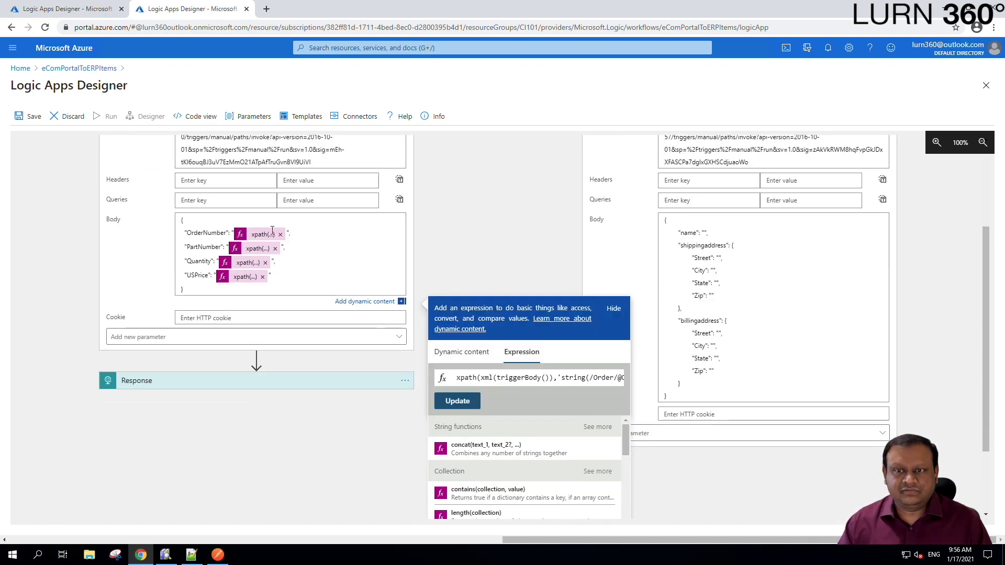
triple_click(575, 379)
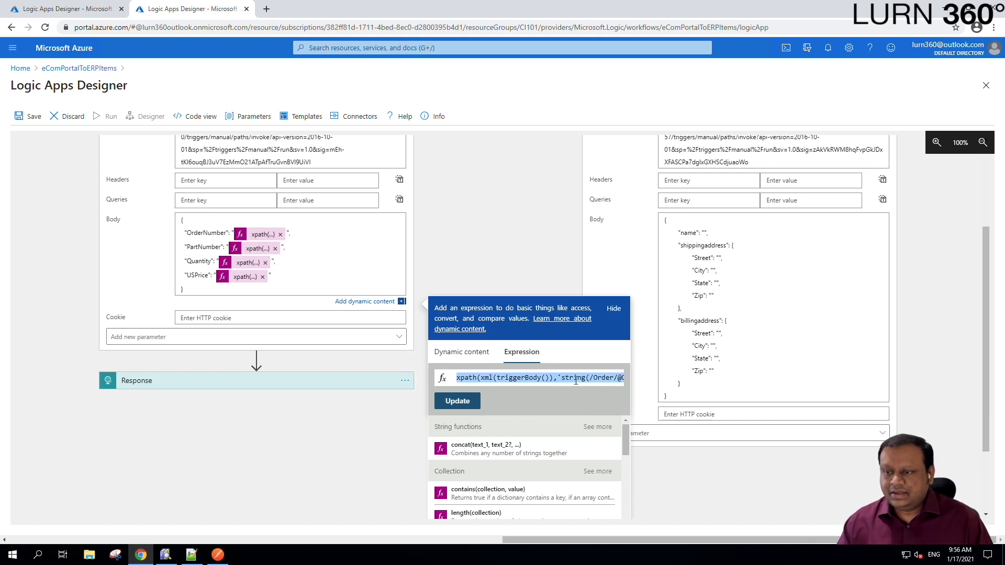
left_click(192, 555)
left_click(178, 183)
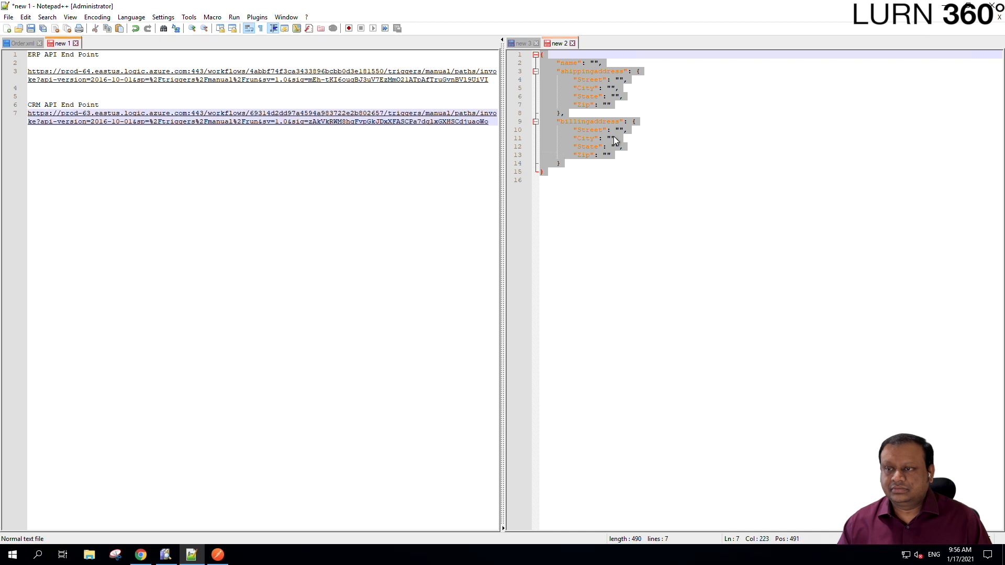
key("Return")
key("Return")
key("Return")
key("Return")
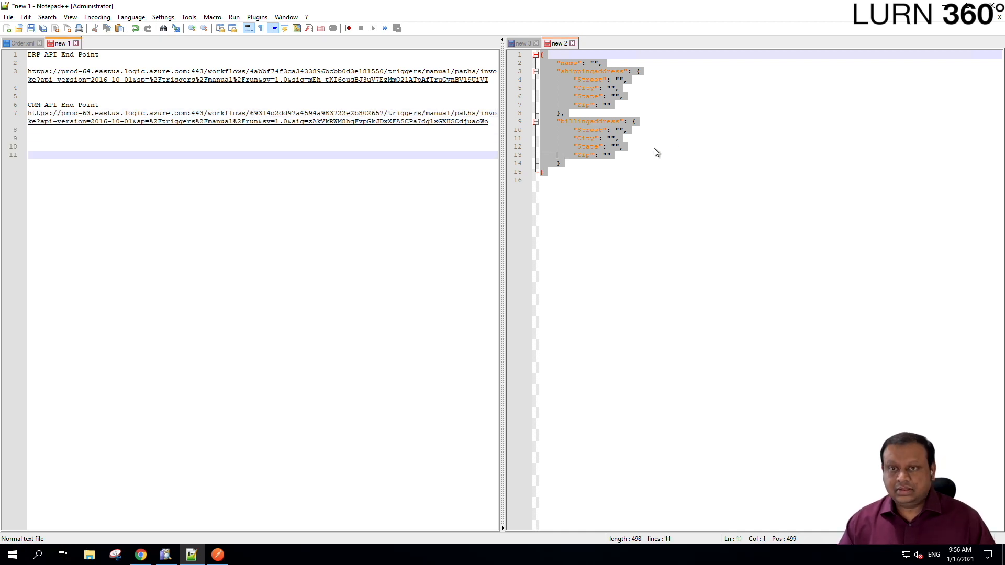
type("xpath(xml(triggerBody()),'string(/Order/@OrderNumber)')")
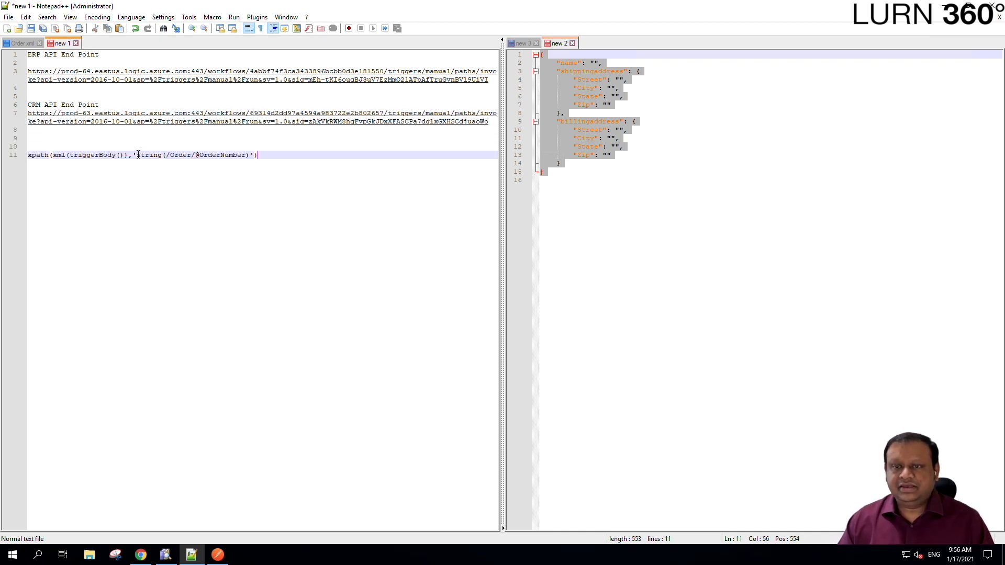
left_click_drag(138, 155, 251, 154)
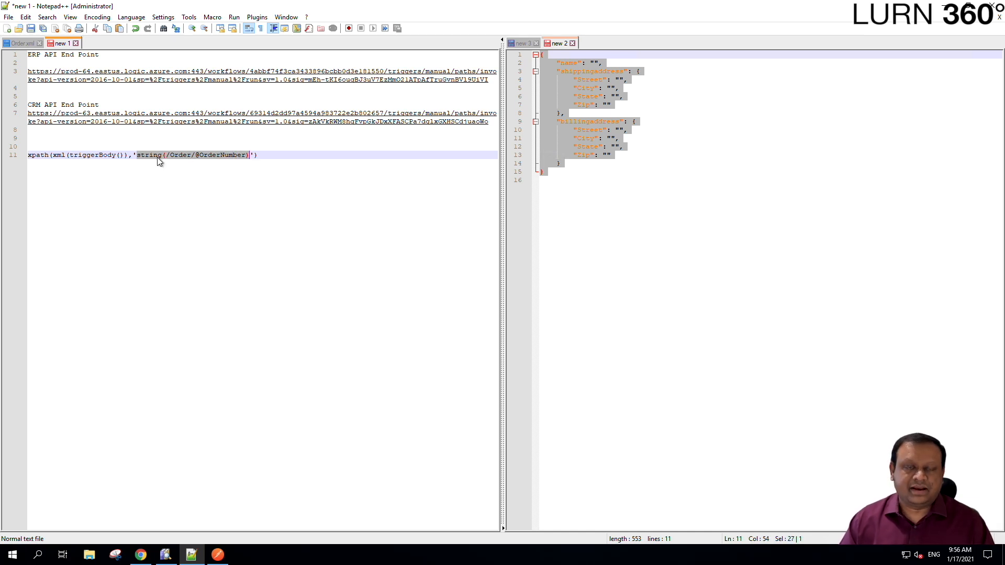
left_click(180, 194)
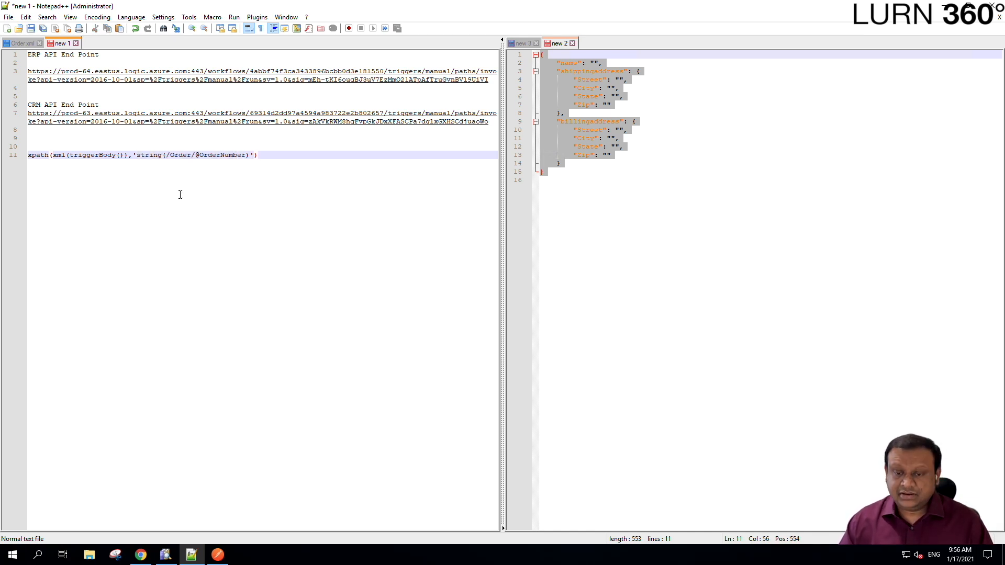
left_click(165, 555)
left_click(399, 121)
left_click_drag(397, 121, 299, 124)
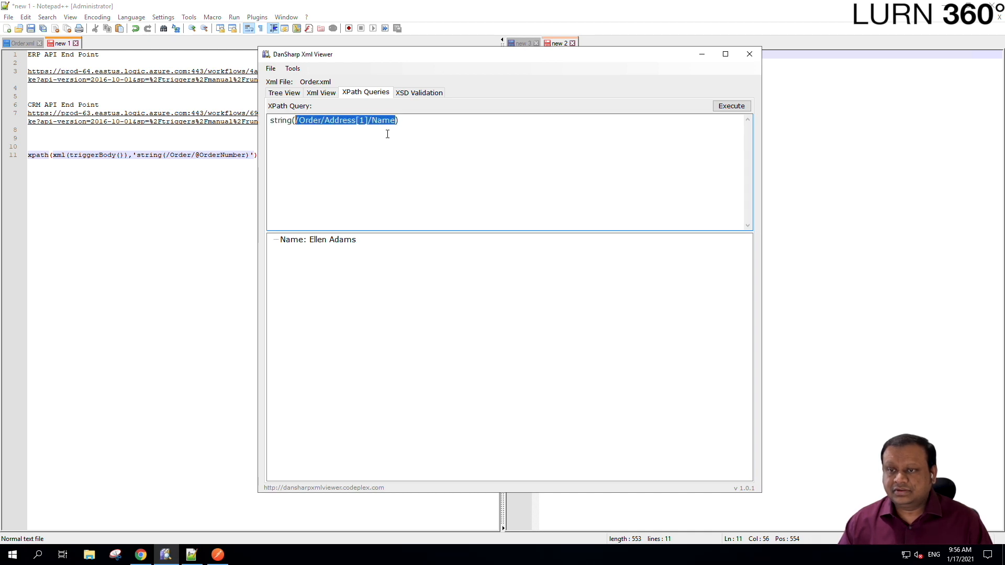
key("alt+Tab")
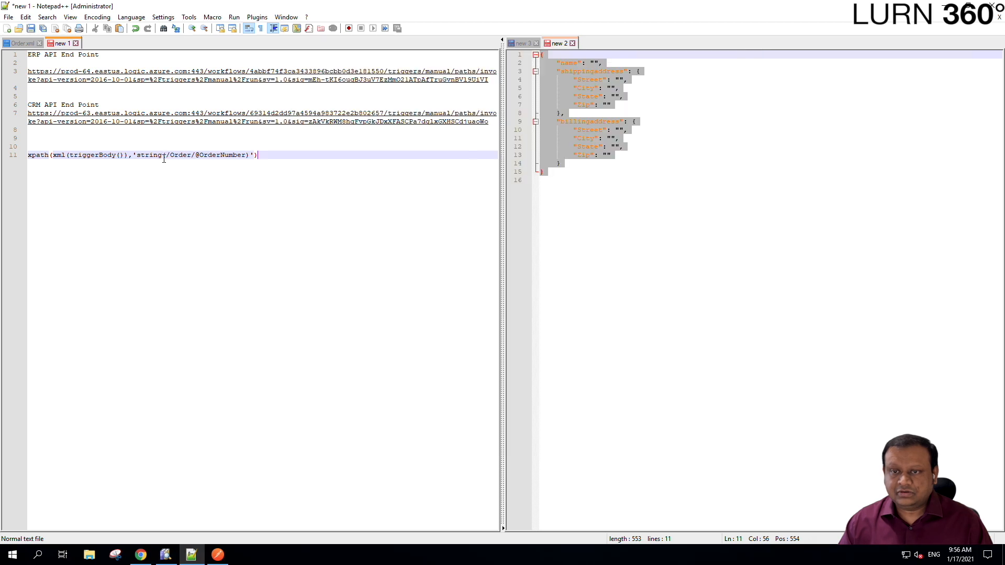
left_click(167, 155)
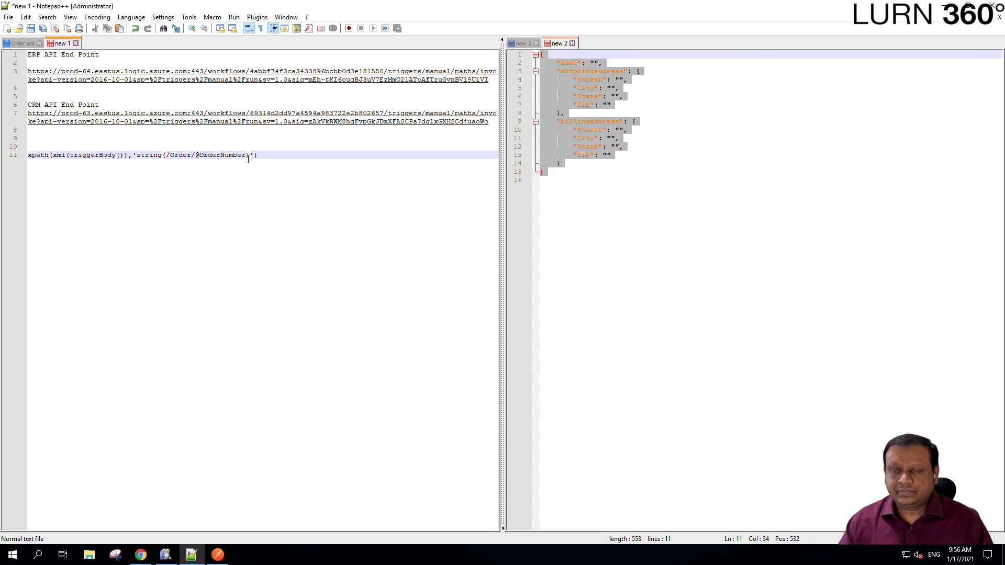
left_click(248, 156, "shift")
type("/Order/Address[1]/Name")
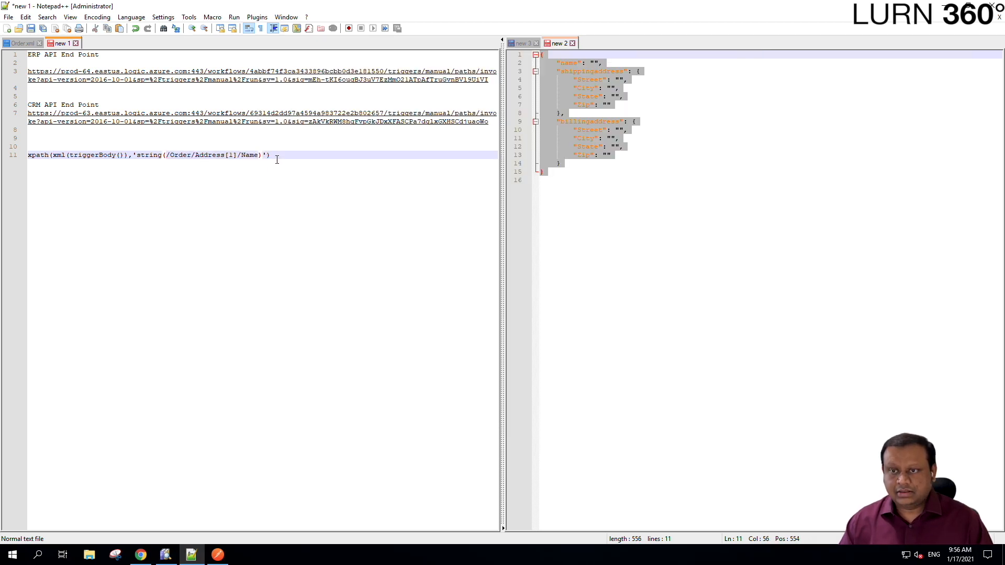
- Duplicate the Name xpath line onto line 13
left_click(285, 155)
left_click(2, 157, "shift")
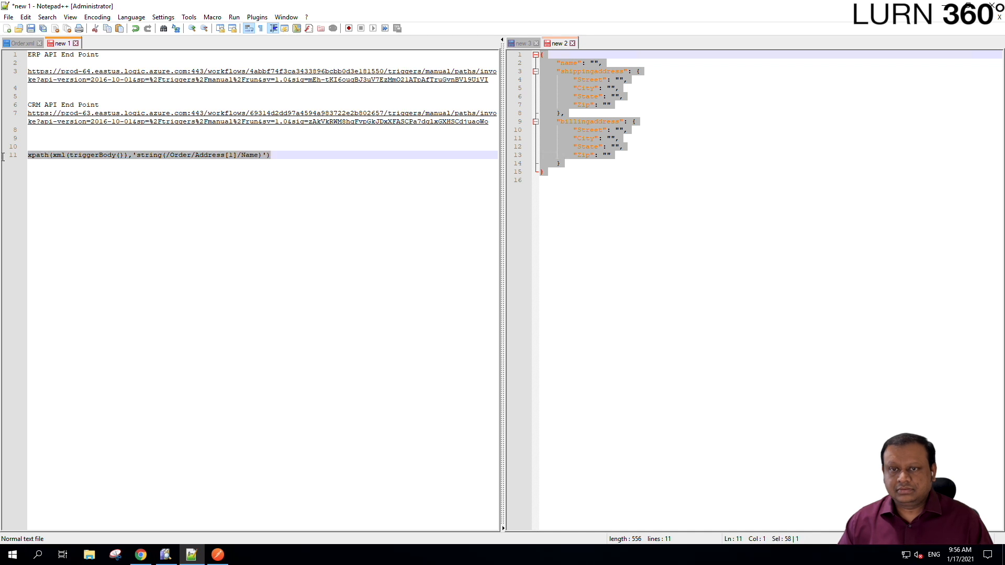
key("ctrl+c")
key("End")
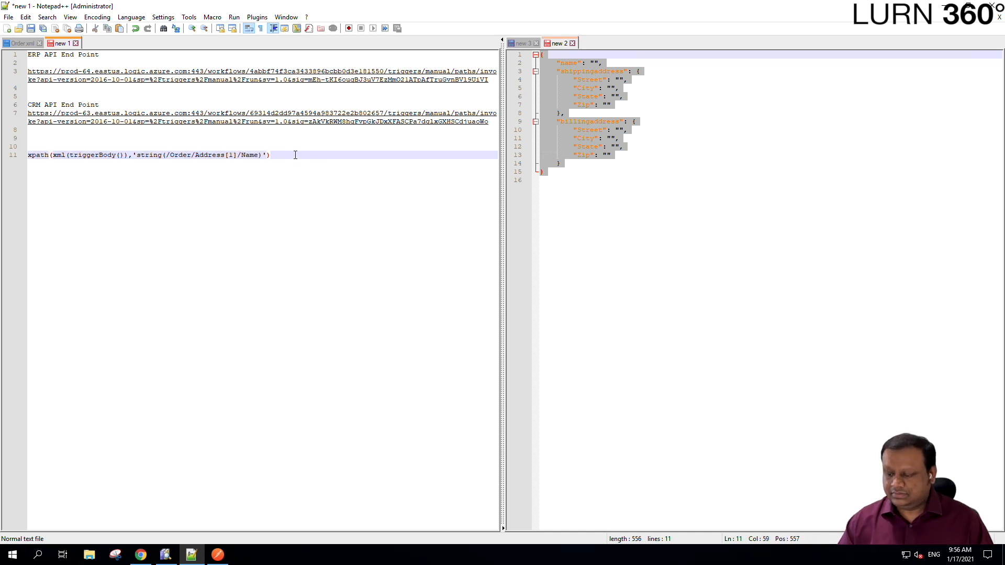
key("Return")
key("Return")
key("ctrl+v")
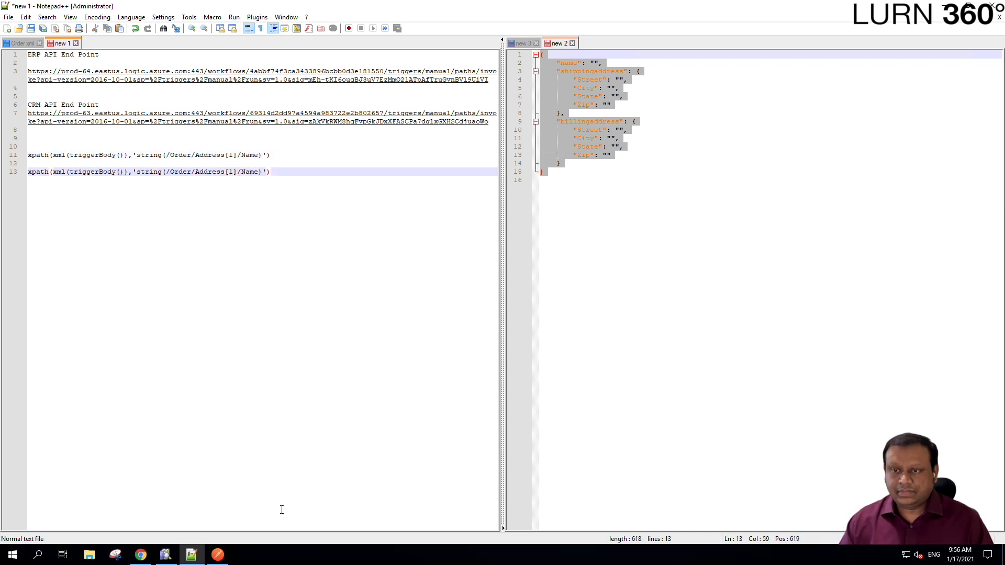
left_click(140, 555)
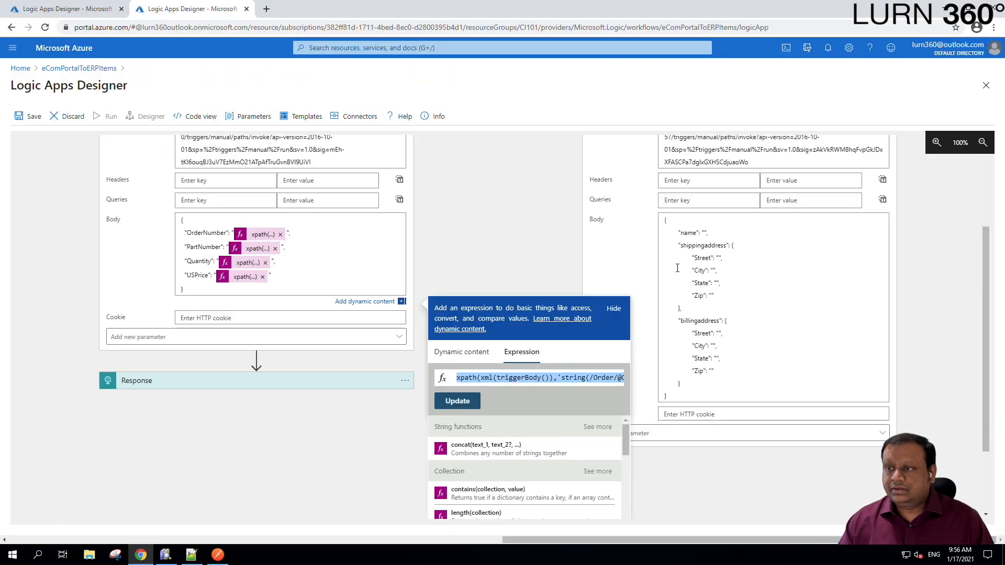
- Close the expression editor and view the Order XML tree in DanSharp
left_click(726, 259)
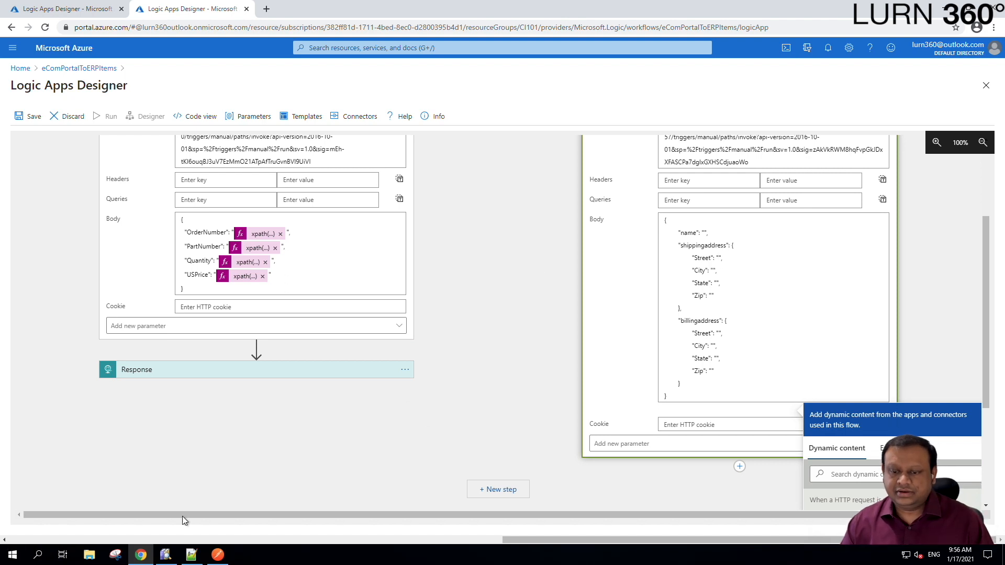
left_click(165, 555)
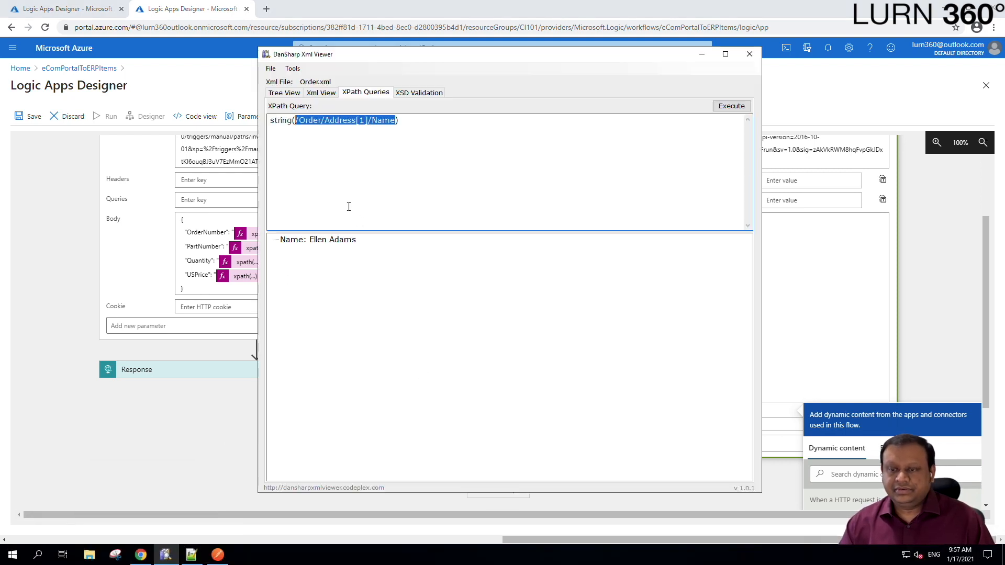
left_click(284, 93)
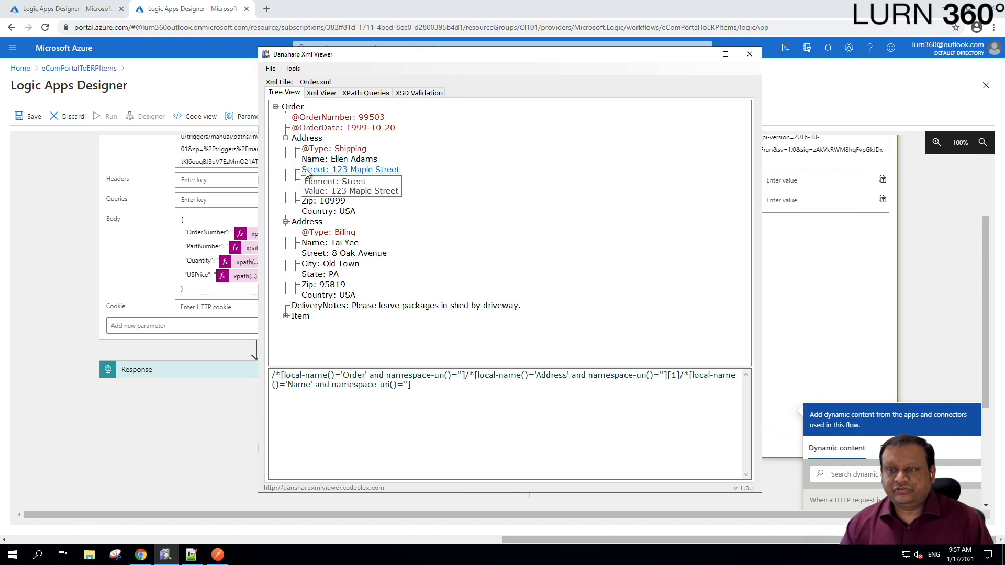
- Run string(/Order/Address[1]/Street) as the XPath query, returning 123 Maple Street
left_click(376, 99)
left_click(385, 122)
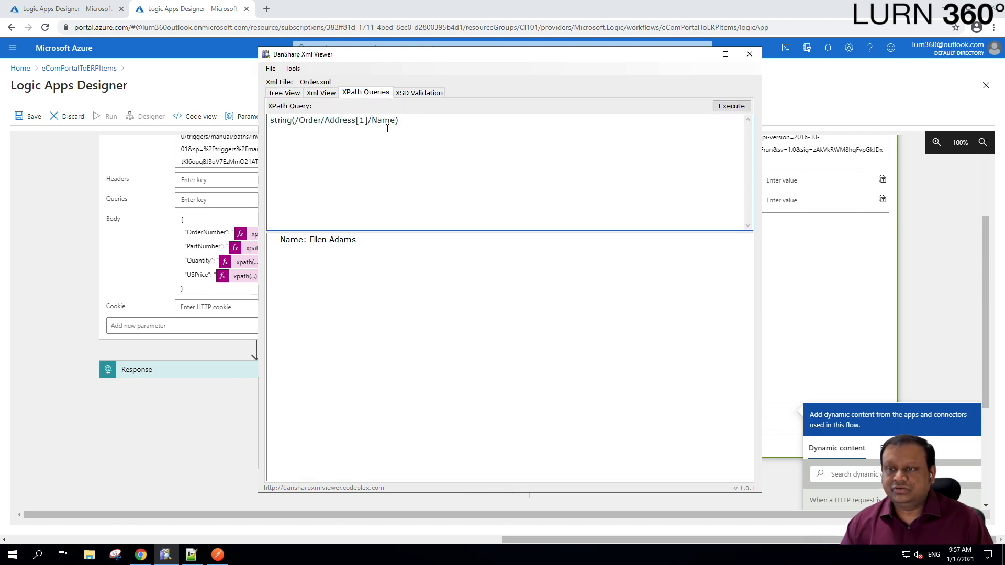
double_click(386, 121)
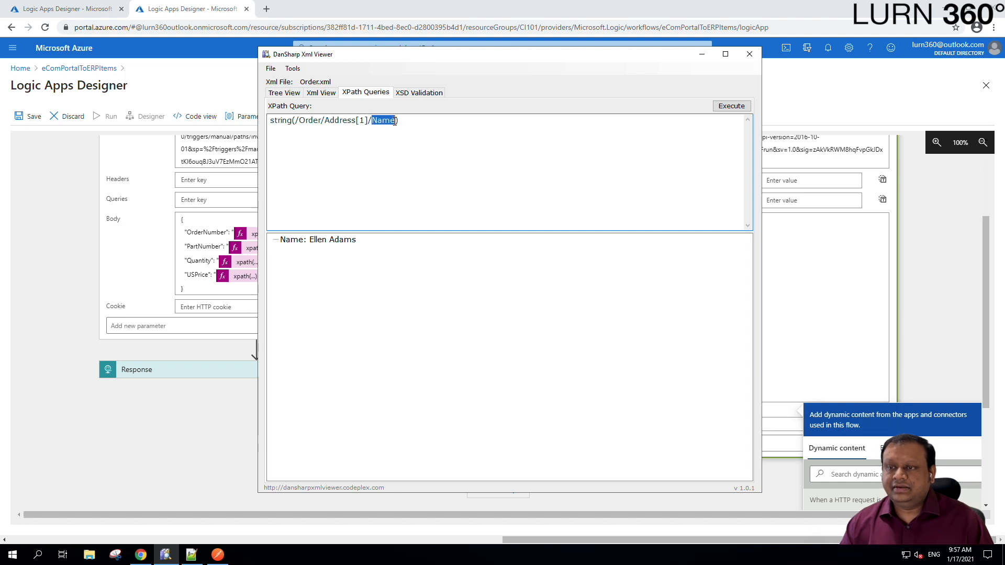
type("Street")
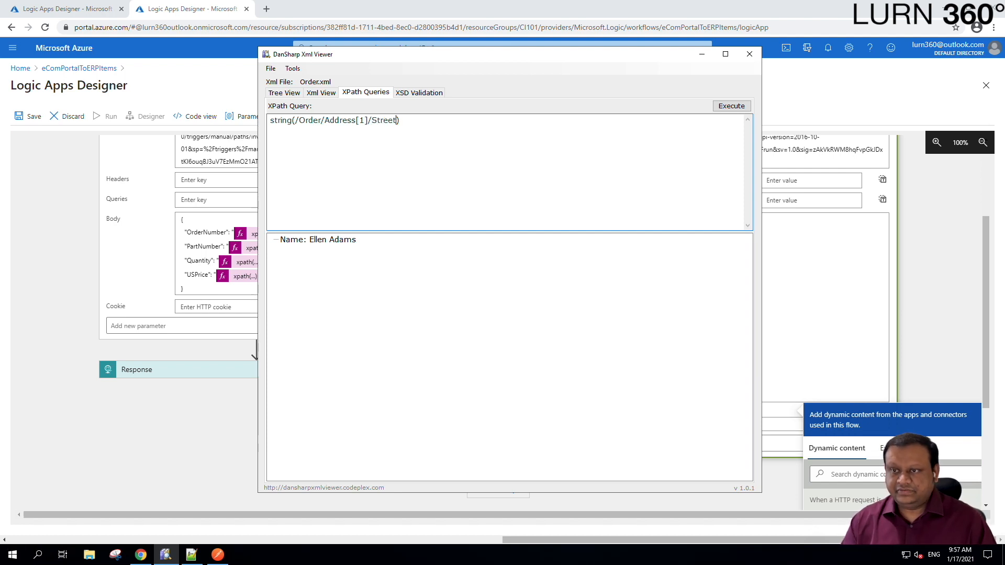
left_click(730, 106)
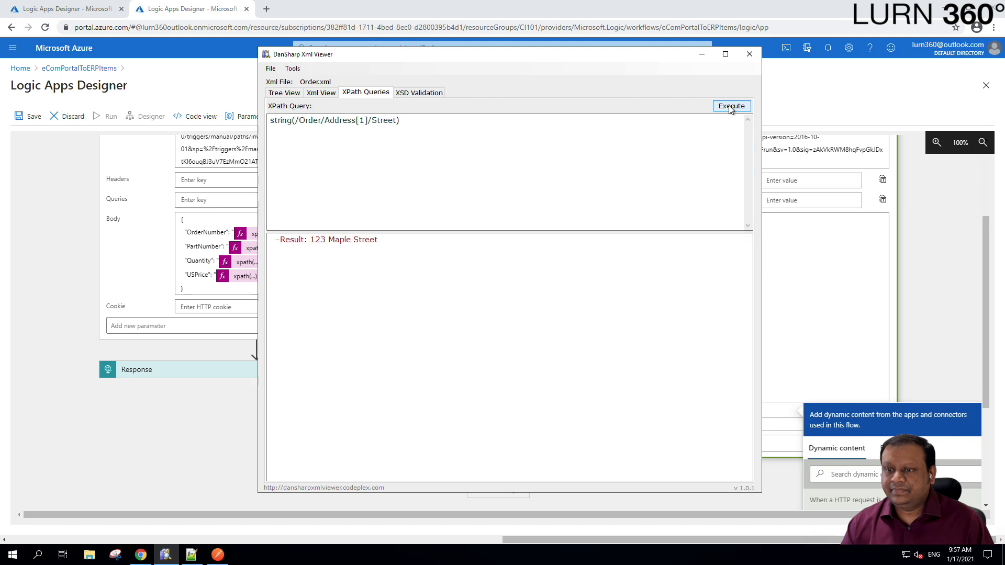
left_click(403, 120)
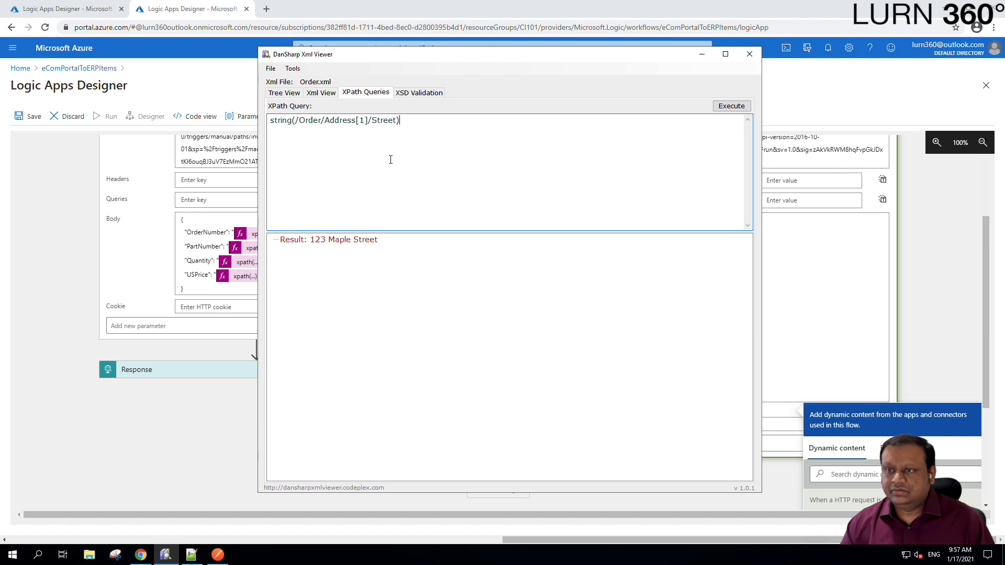
- Change line 13 to read Street and paste three more copies on lines 15, 17 and 19
left_click(191, 554)
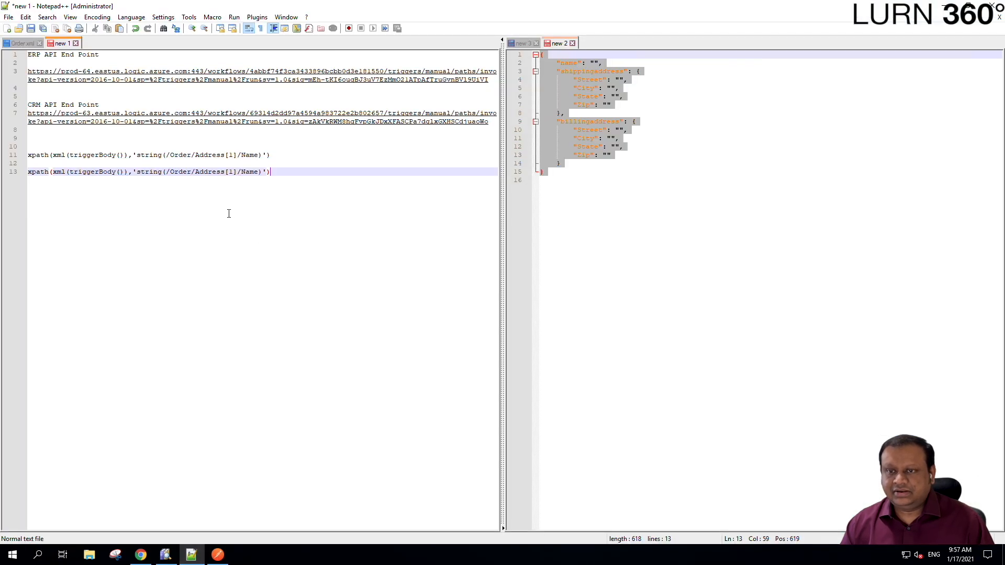
double_click(251, 173)
type("Street")
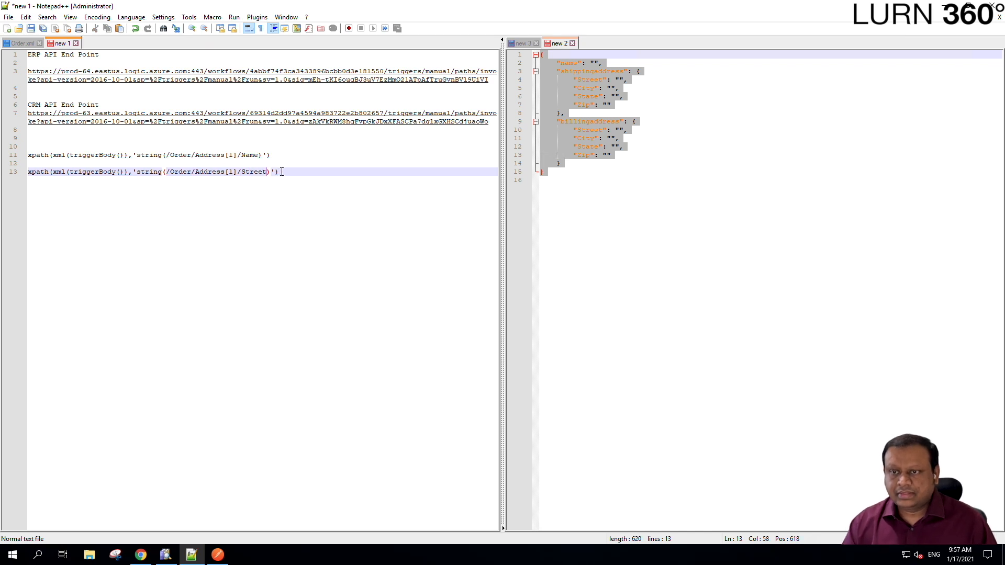
left_click_drag(281, 172, 30, 172)
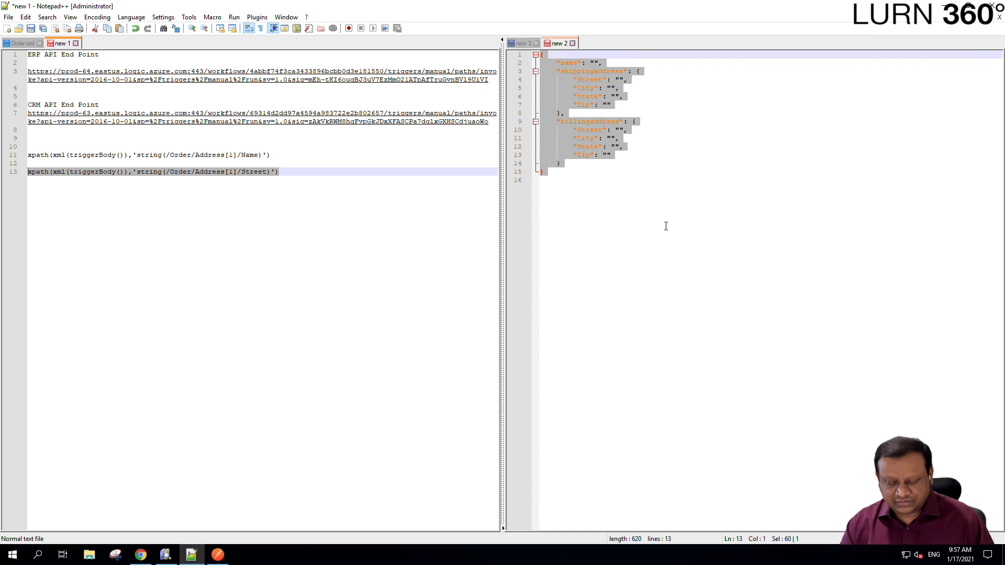
key("End")
key("Return")
key("Return")
key("ctrl+v")
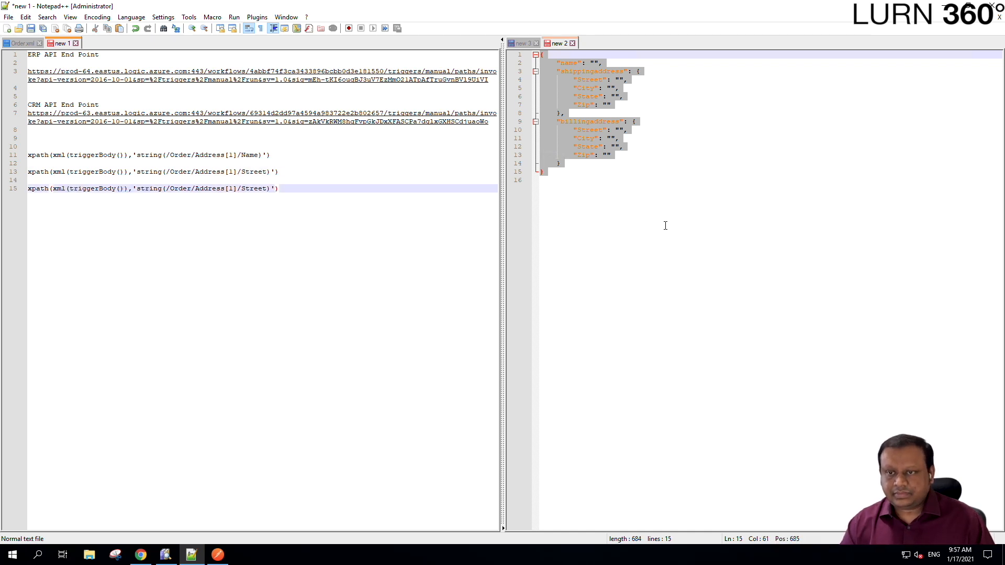
key("Return")
key("Return")
key("ctrl+v")
key("Return")
key("Return")
key("ctrl+v")
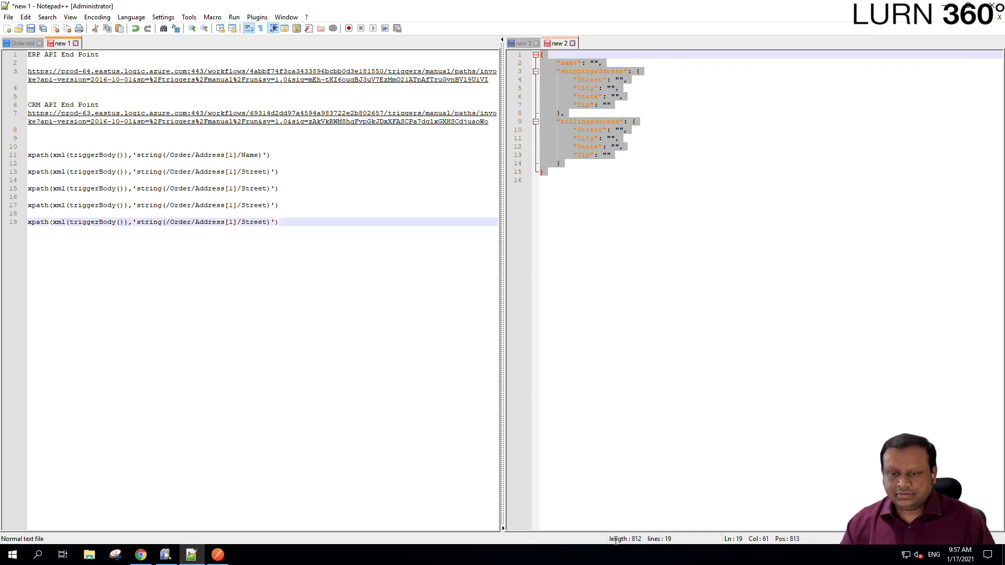
- Check the address fields in DanSharp's Order XML tree view
left_click(140, 555)
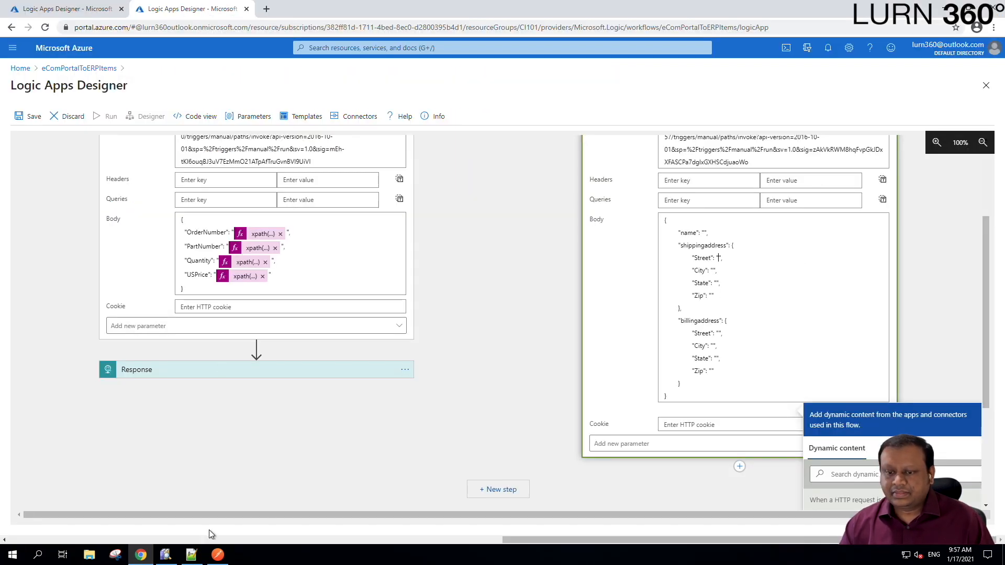
left_click(165, 555)
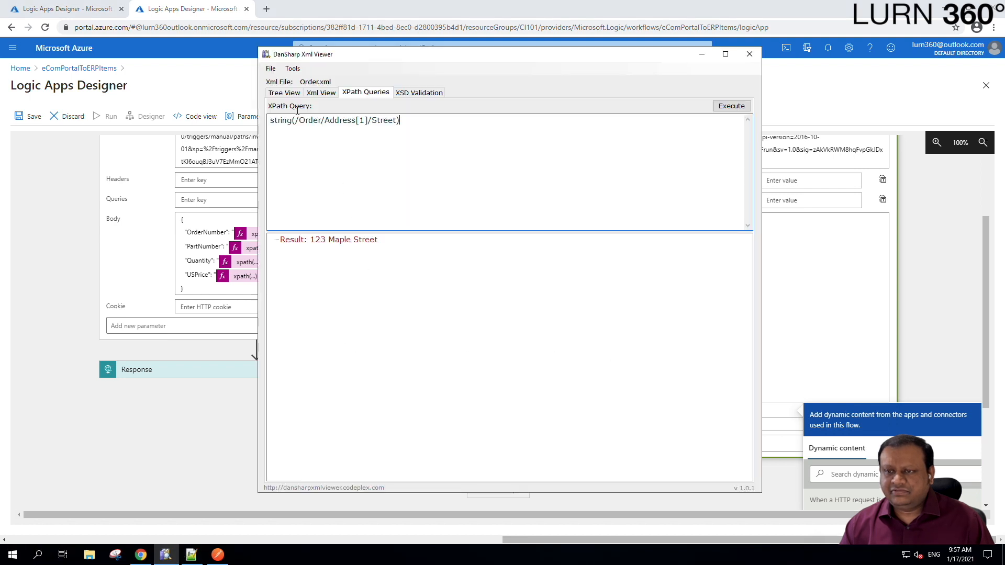
left_click(284, 93)
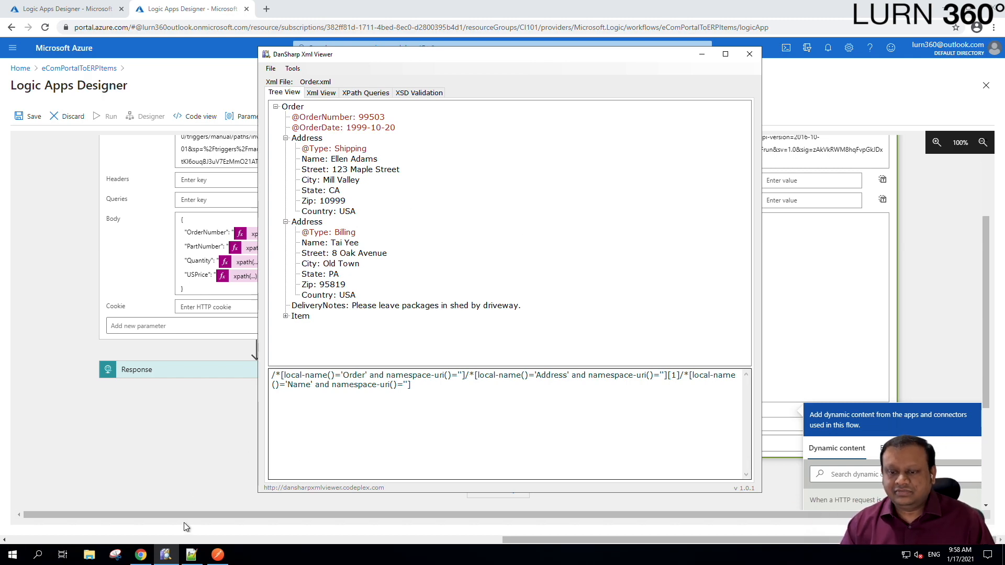
left_click(196, 556)
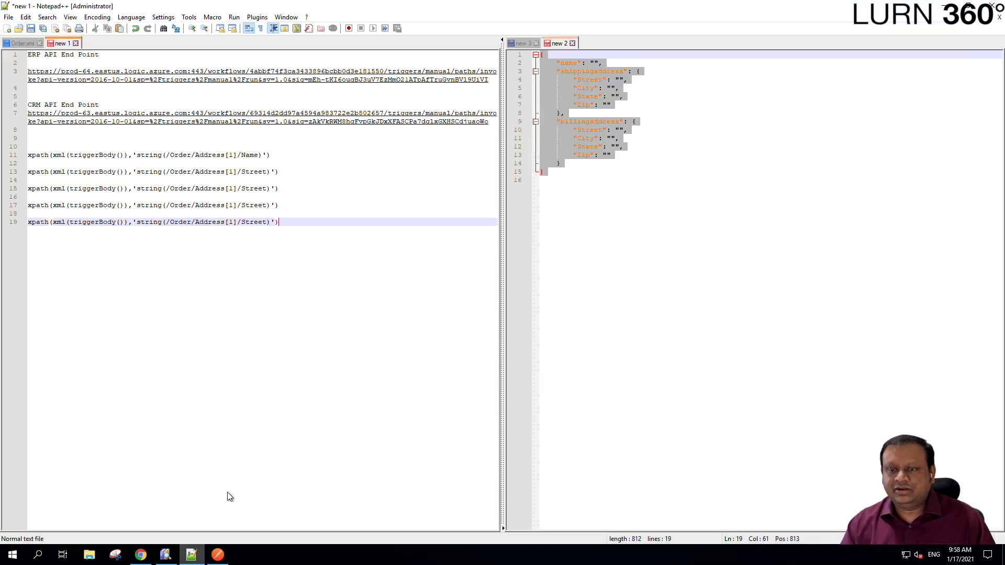
- Rename the copies on lines 15, 17 and 19 to City, State and Zip
double_click(253, 188)
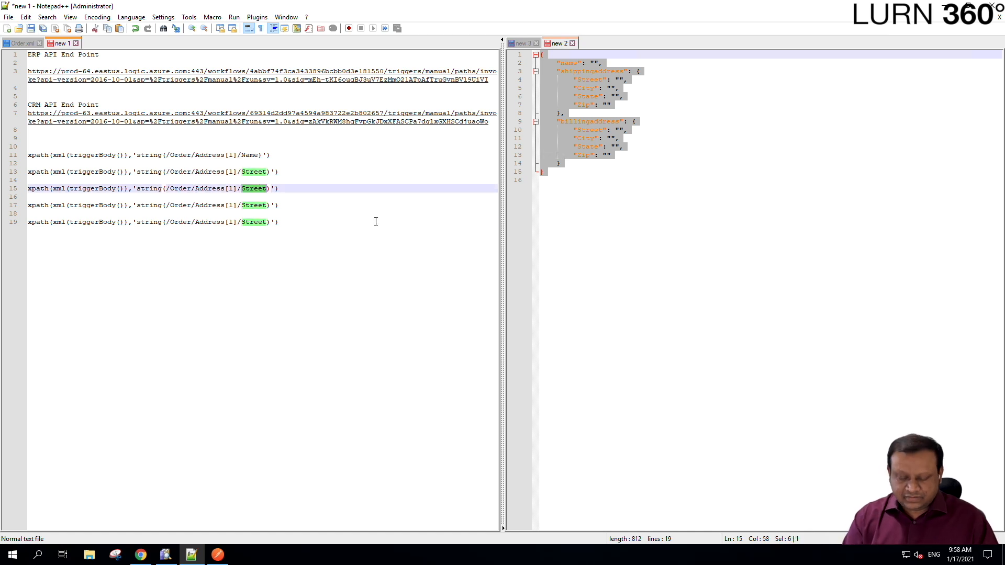
type("City")
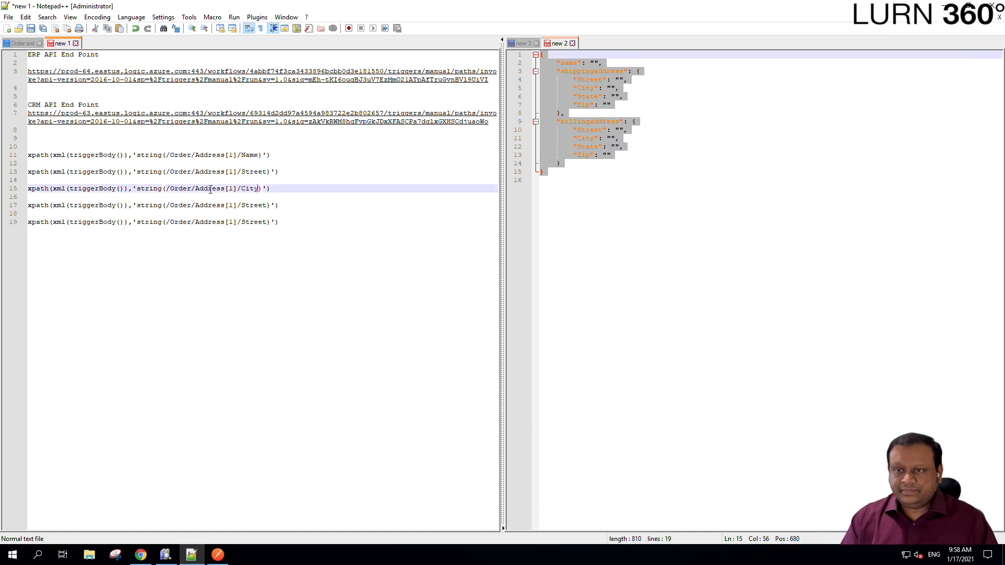
double_click(254, 205)
type("State")
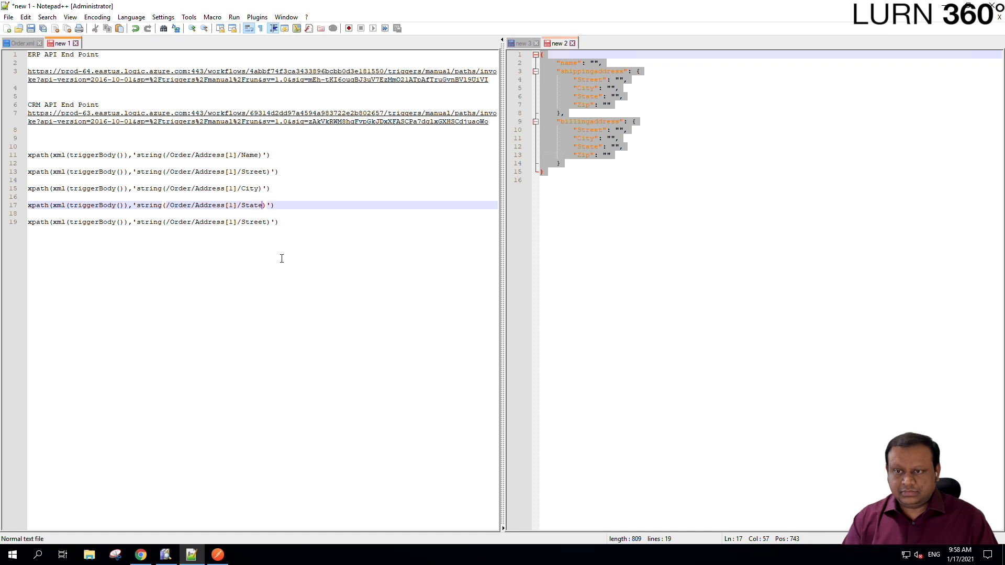
double_click(261, 222)
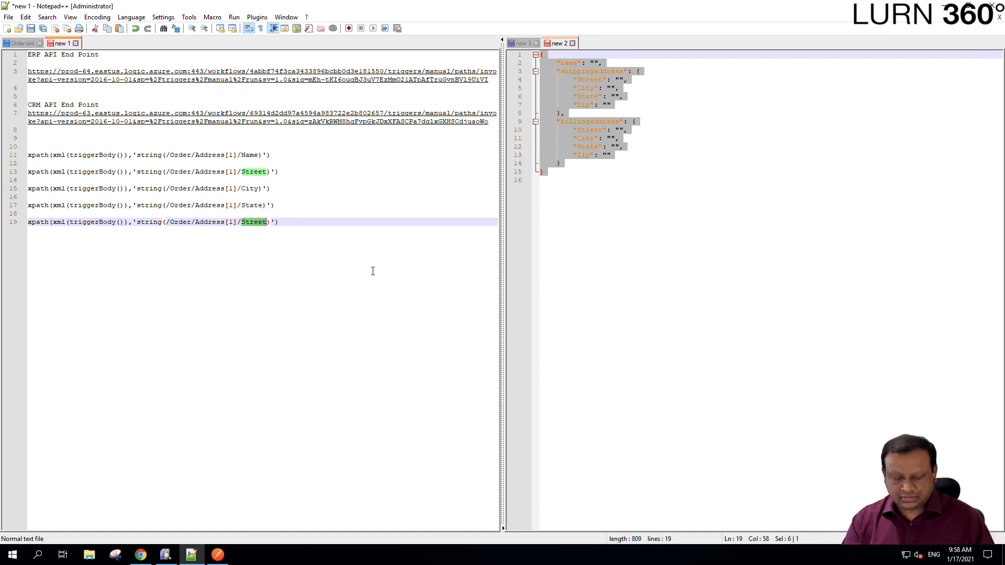
type("Zip")
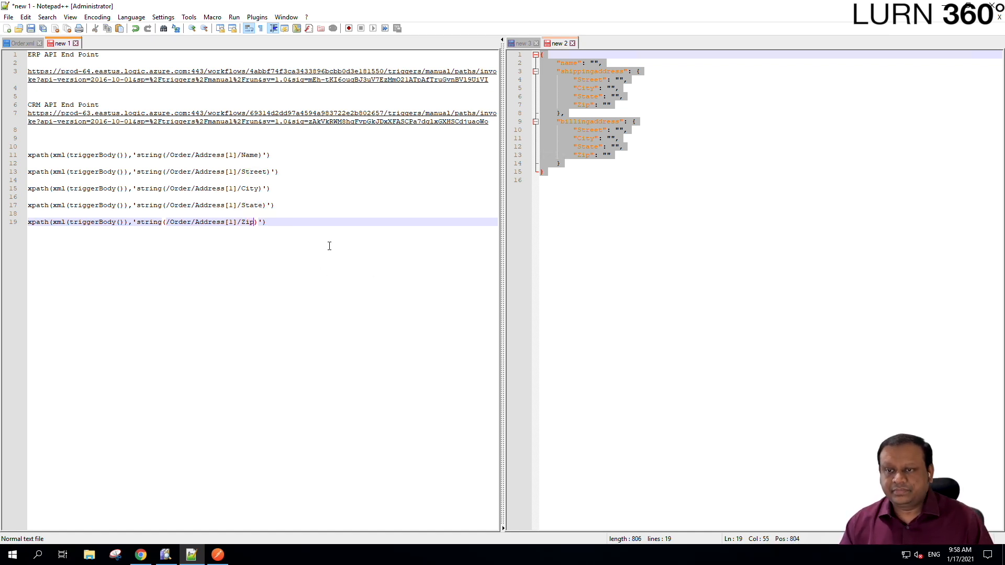
- Paste a second Street-to-Zip block below the first, separated by blank lines
key("End")
left_click_drag(272, 224, 274, 195)
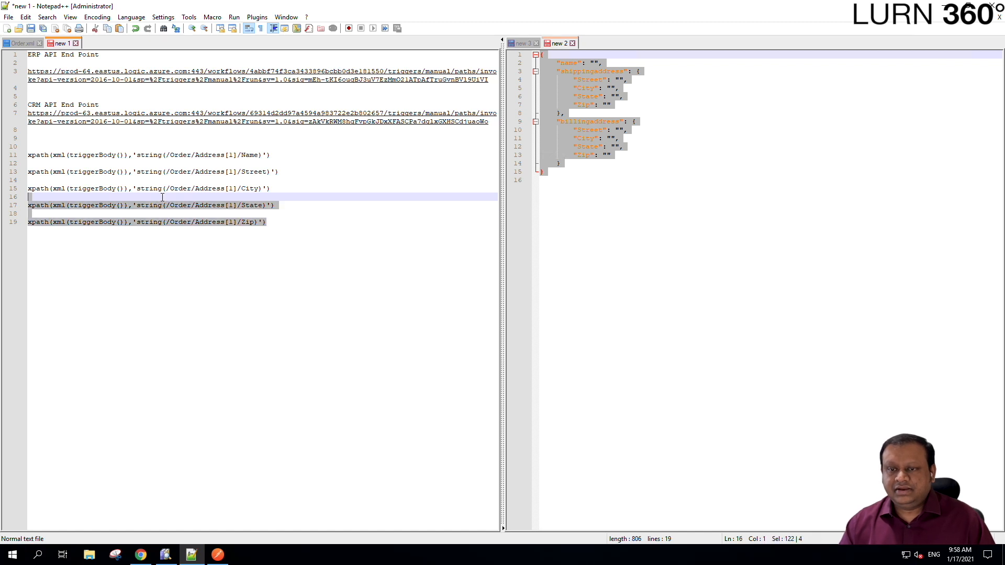
left_click_drag(268, 235, 11, 173)
key("ctrl+c")
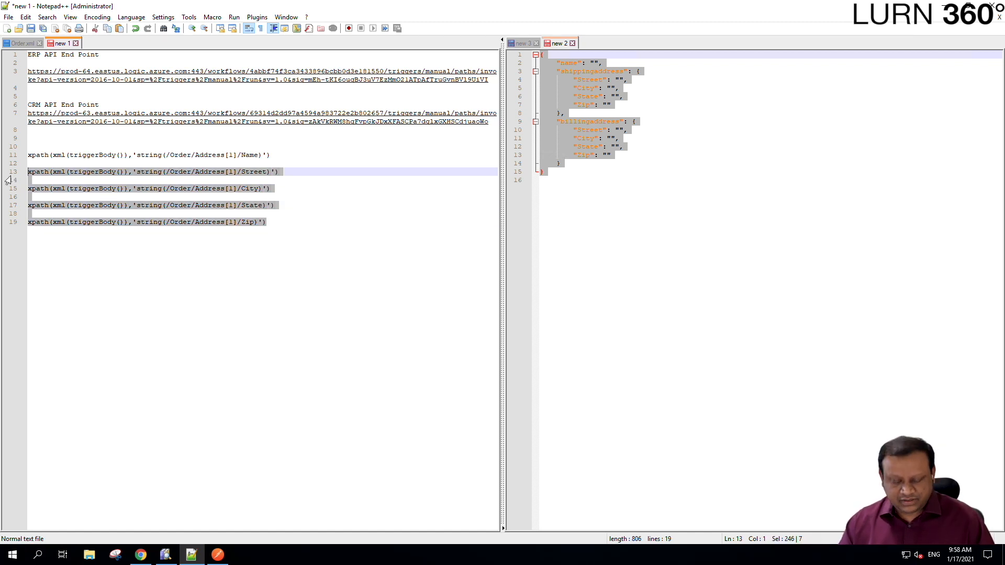
left_click(282, 224)
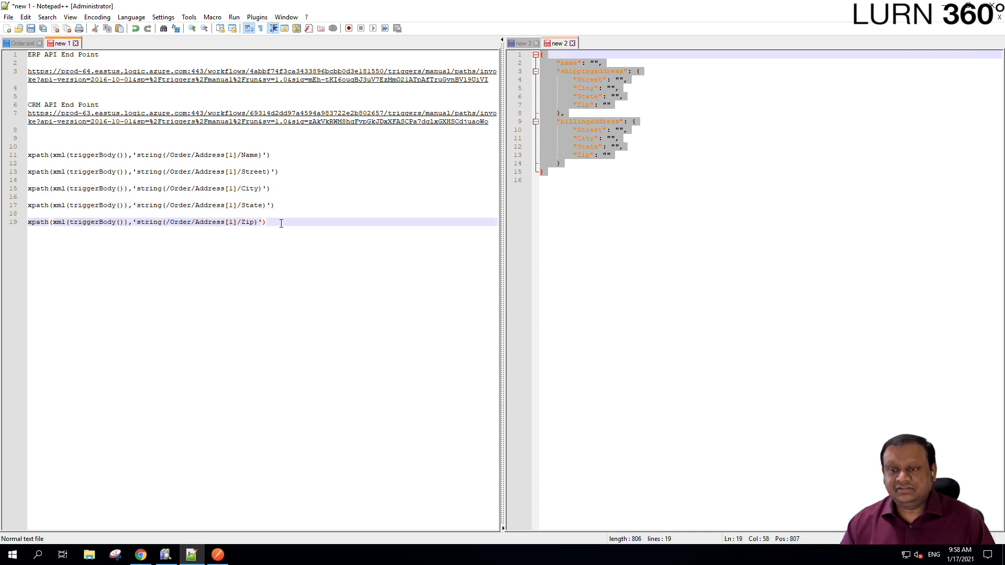
key("Return")
key("Return")
key("ctrl+v")
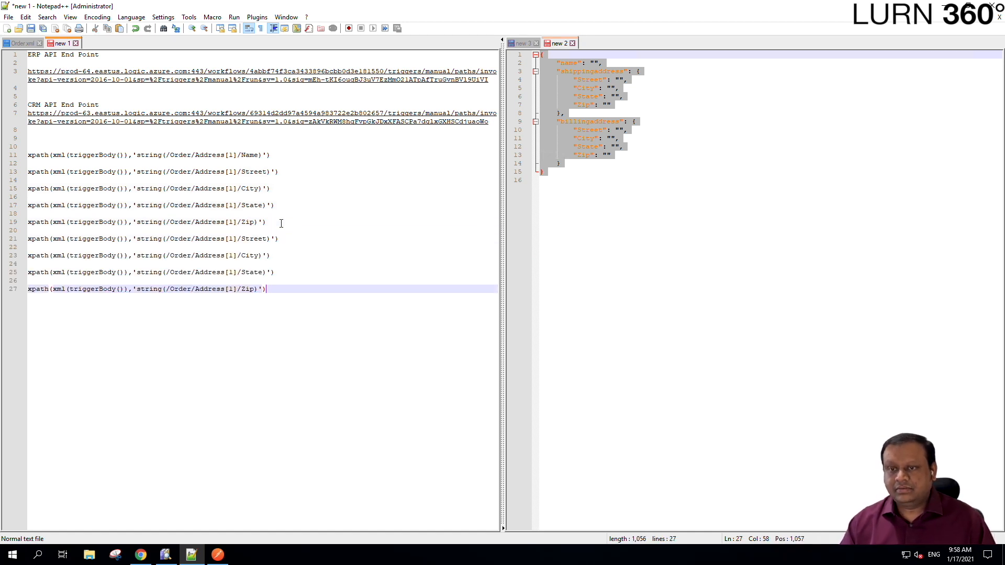
left_click(280, 221)
key("Return")
key("Return")
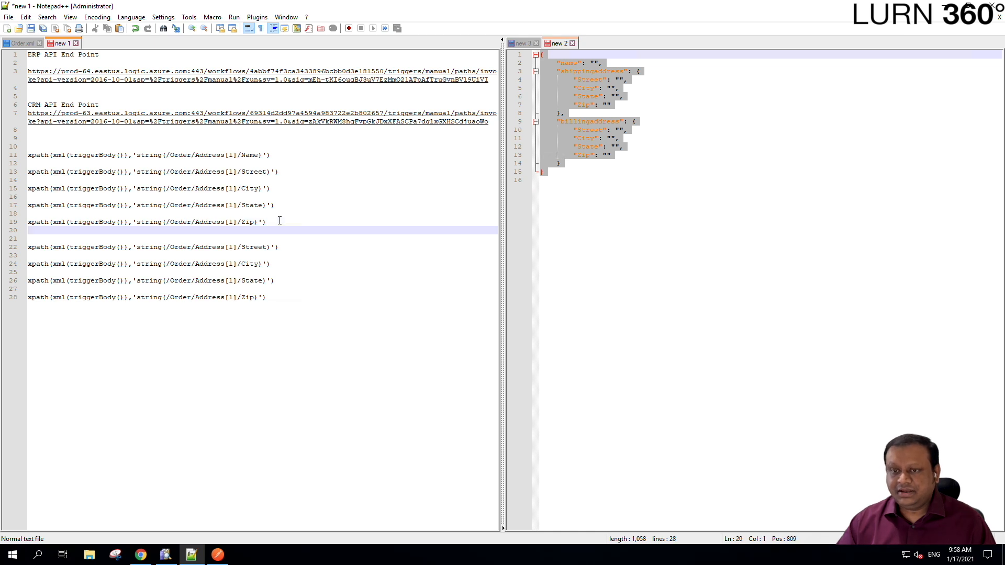
- Check the Billing Address node's path in DanSharp Xml Viewer
left_click(165, 554)
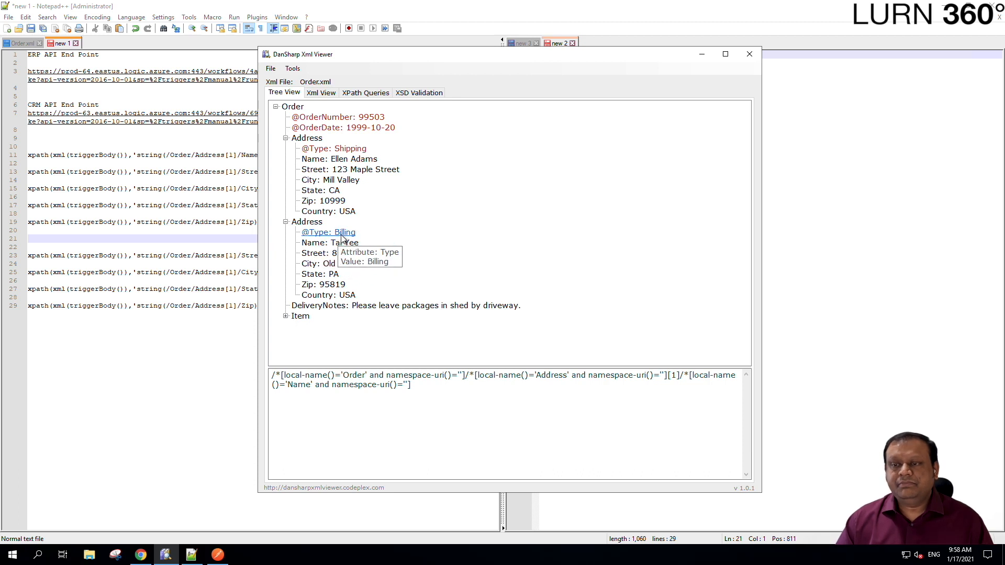
left_click(307, 224)
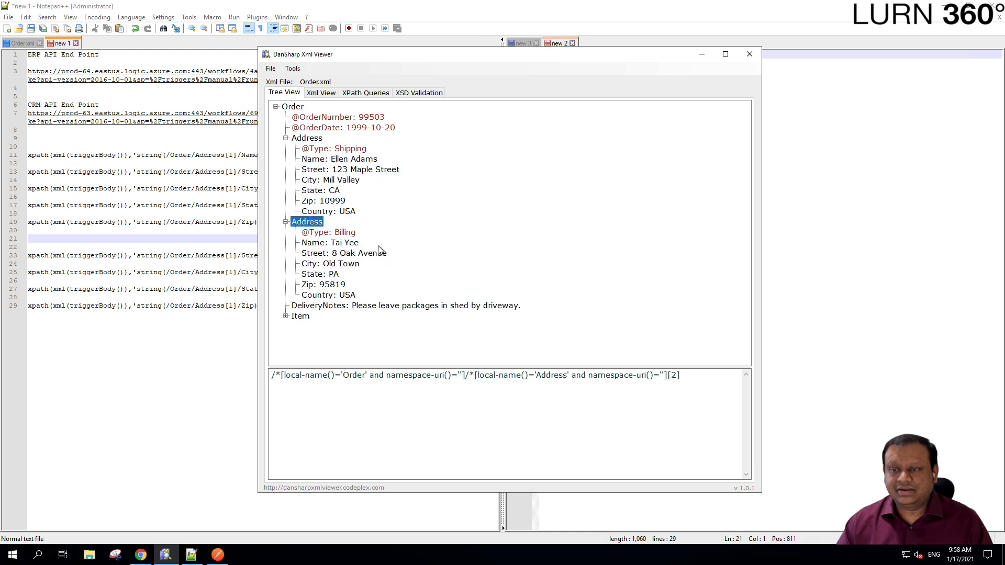
left_click(200, 550)
- Change Address[1] to Address[2] on lines 23, 25, 27 and 29
left_click(231, 255)
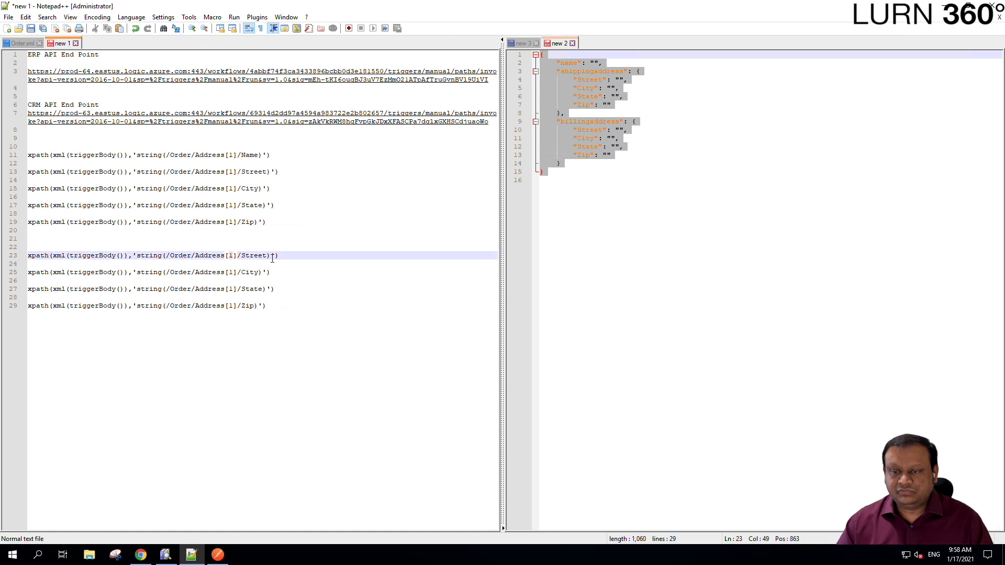
key("Delete")
type("2")
key("Down")
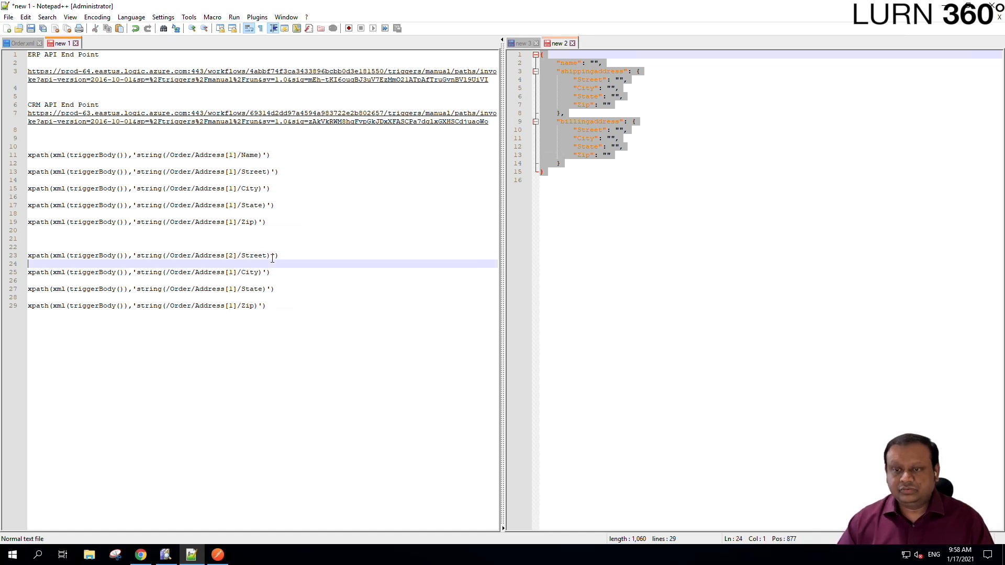
key("Down")
key("Delete")
type("2")
key("Down")
key("Down")
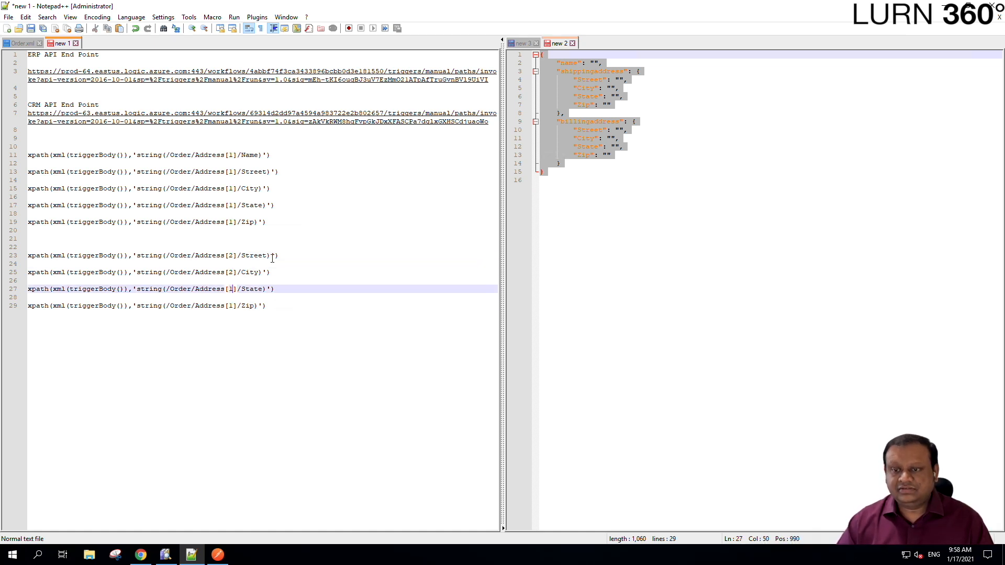
key("shift+Left")
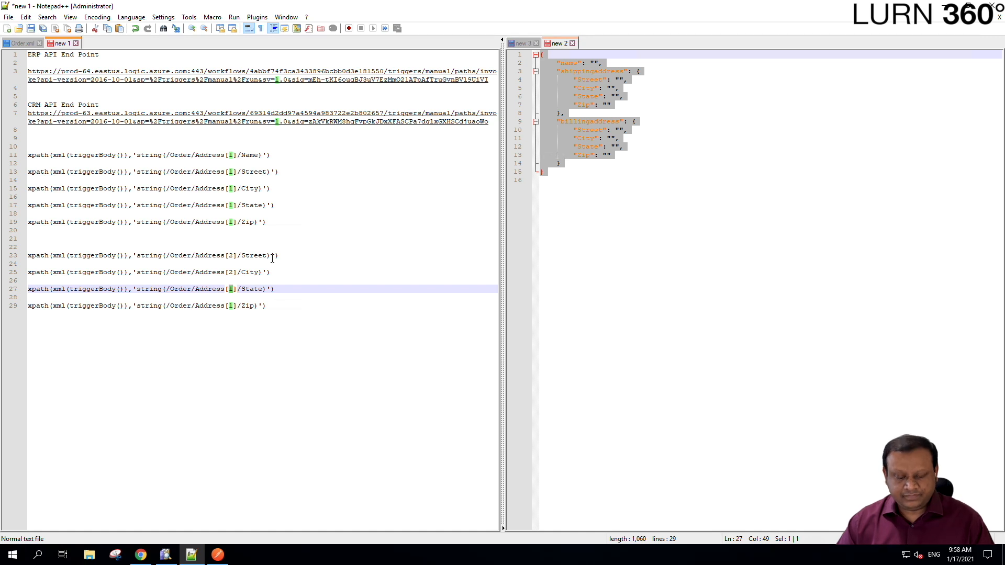
type("2")
key("Down")
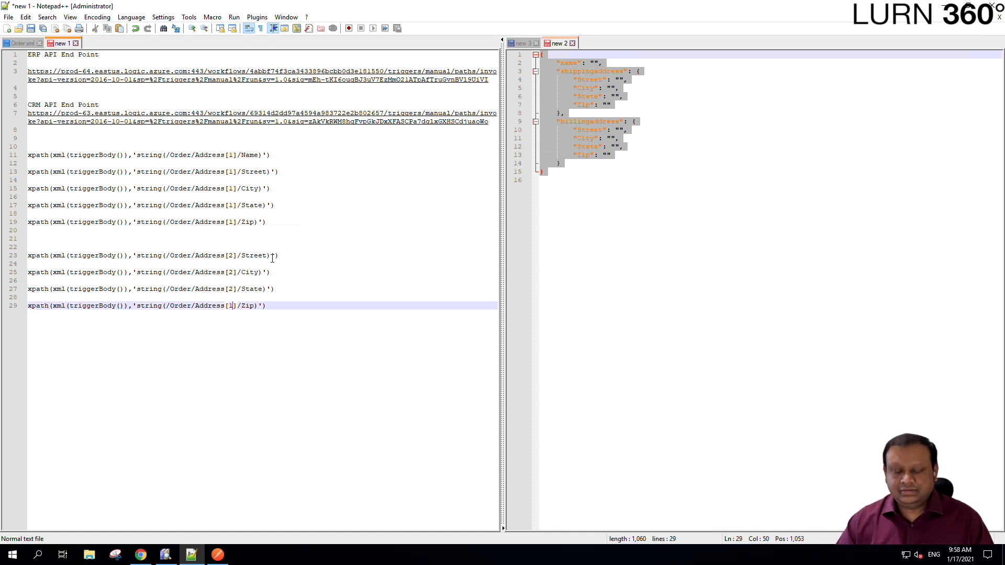
key("BackSpace")
type("2")
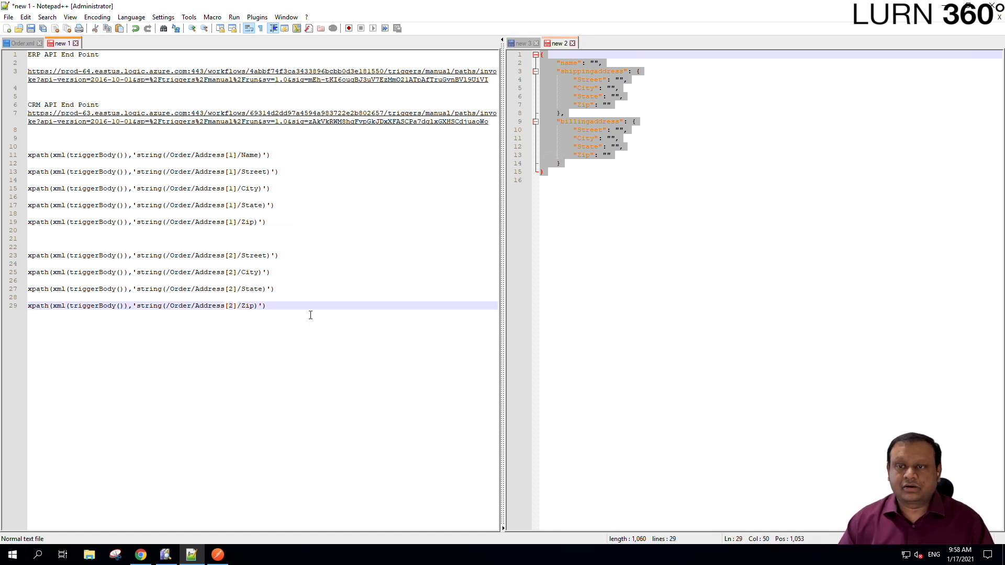
- Add a blank line below the Name xpath line and select it for copying
left_click(277, 157)
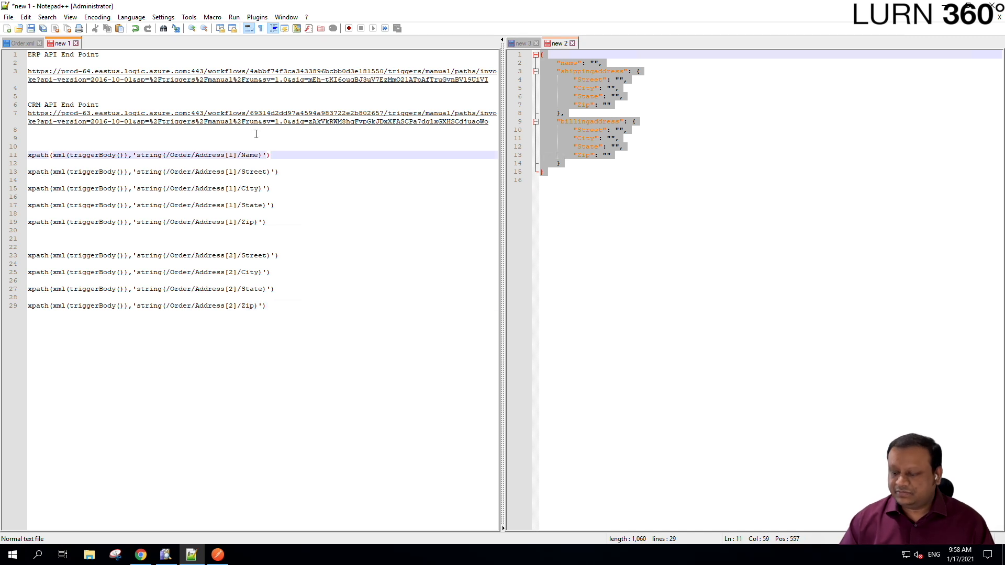
key("Return")
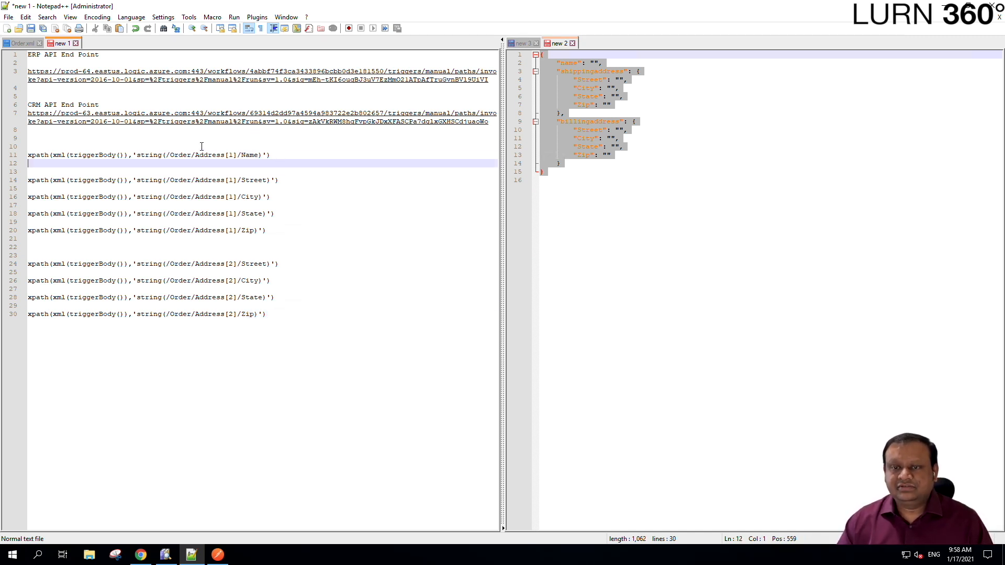
left_click_drag(279, 156, 14, 155)
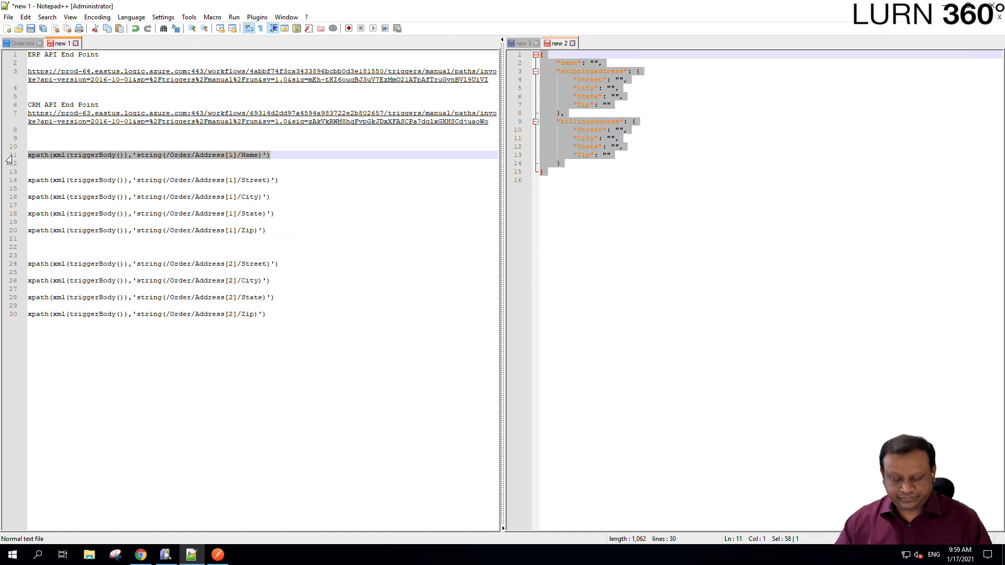
left_click(141, 554)
scroll(502, 225, "up", 1)
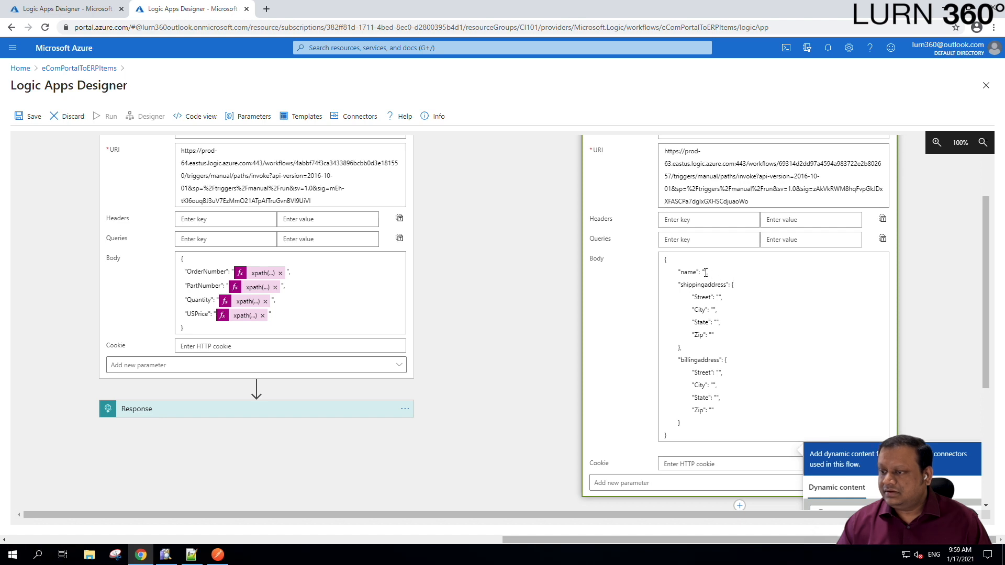
- Set HTTP 2's body name value to the Name xpath expression
scroll(704, 271, "down", 1)
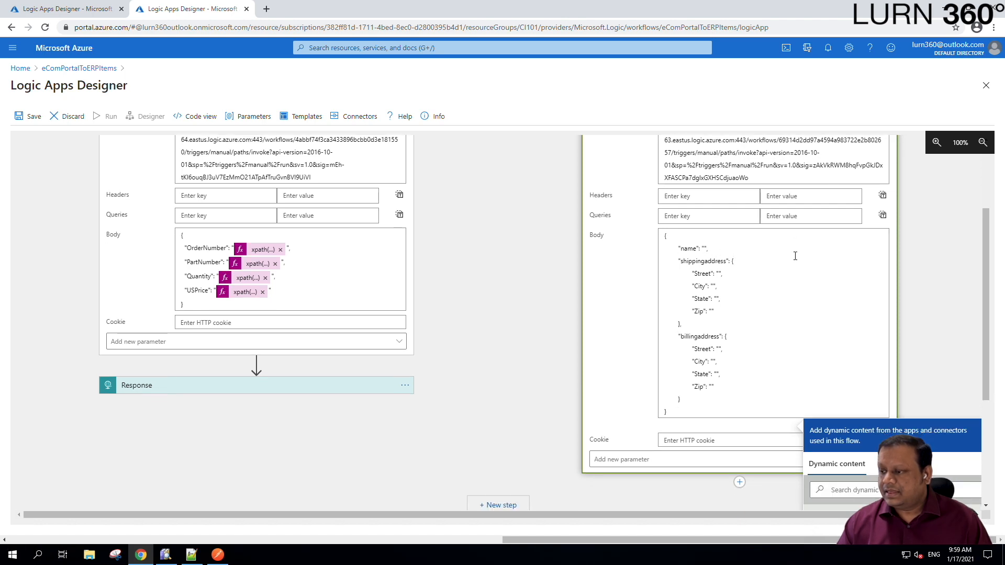
left_click_drag(683, 517, 787, 526)
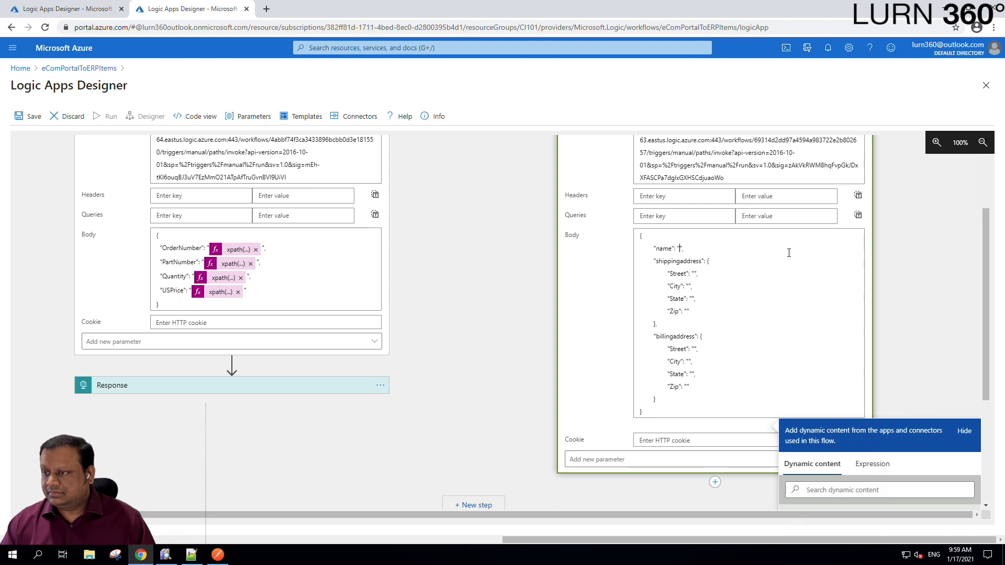
left_click(878, 471)
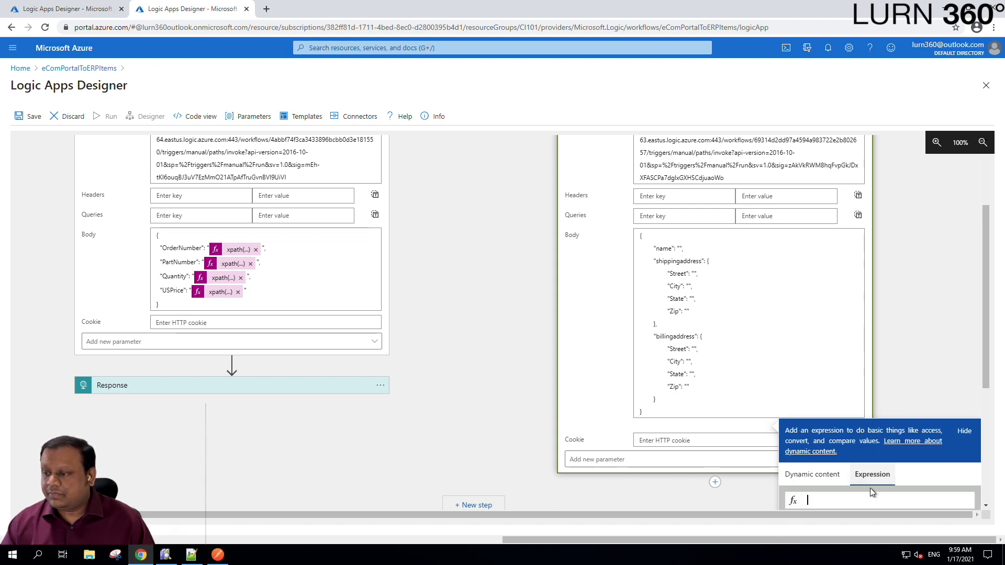
key("ctrl+v")
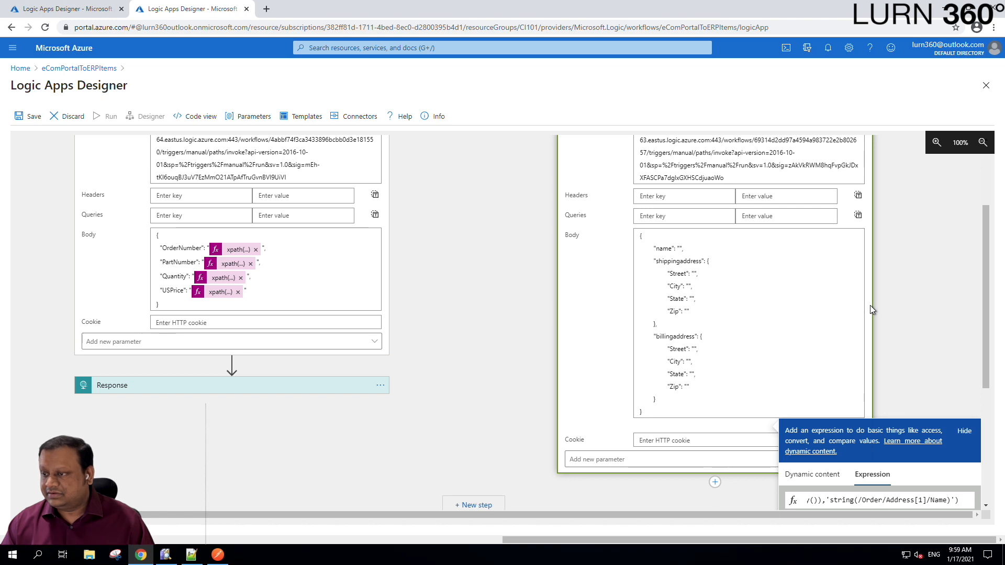
left_click(806, 494)
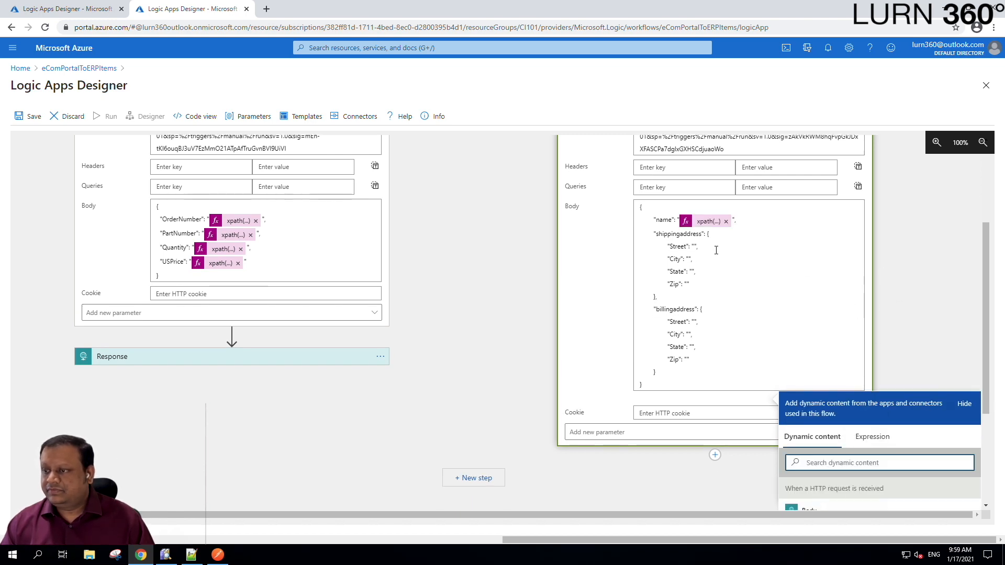
- Set the shipping Street value to the Address[1]/Street xpath expression
left_click(191, 555)
left_click(280, 181)
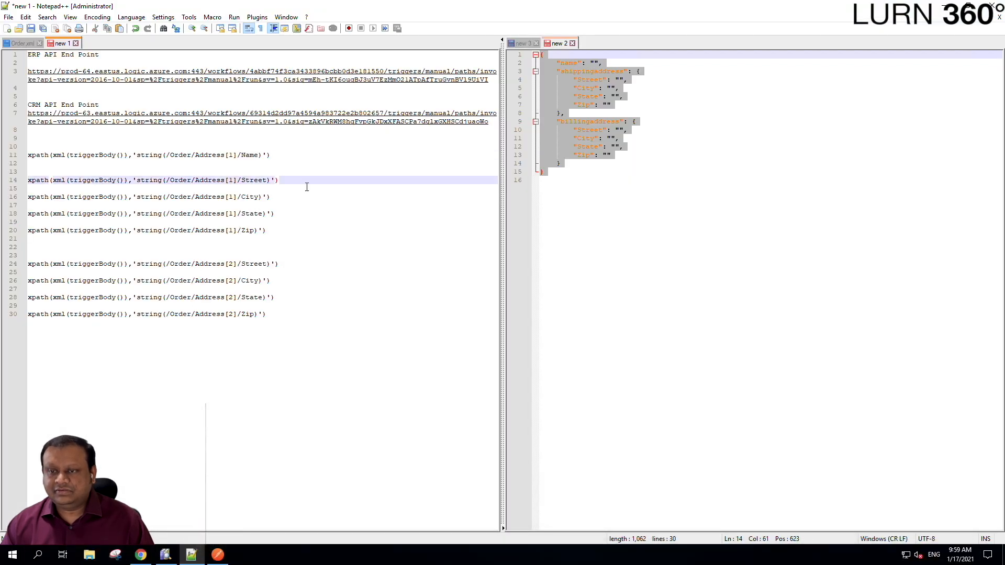
key("shift+Home")
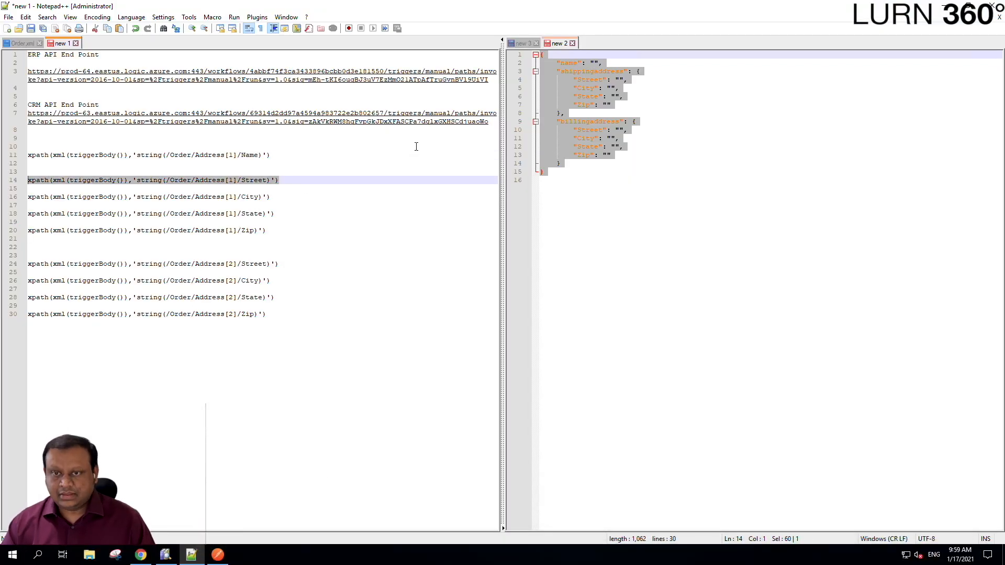
left_click(148, 561)
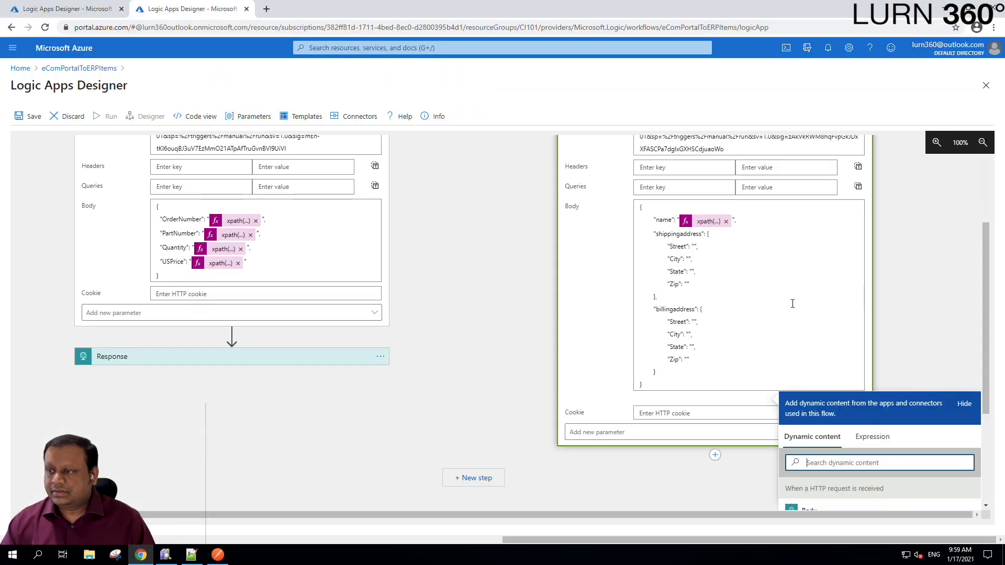
left_click(695, 246)
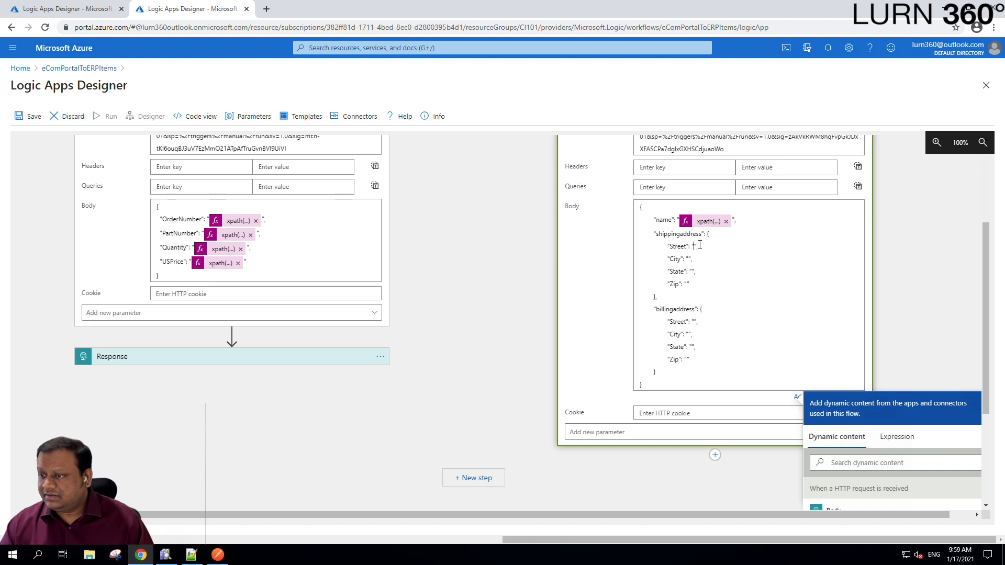
left_click(911, 440)
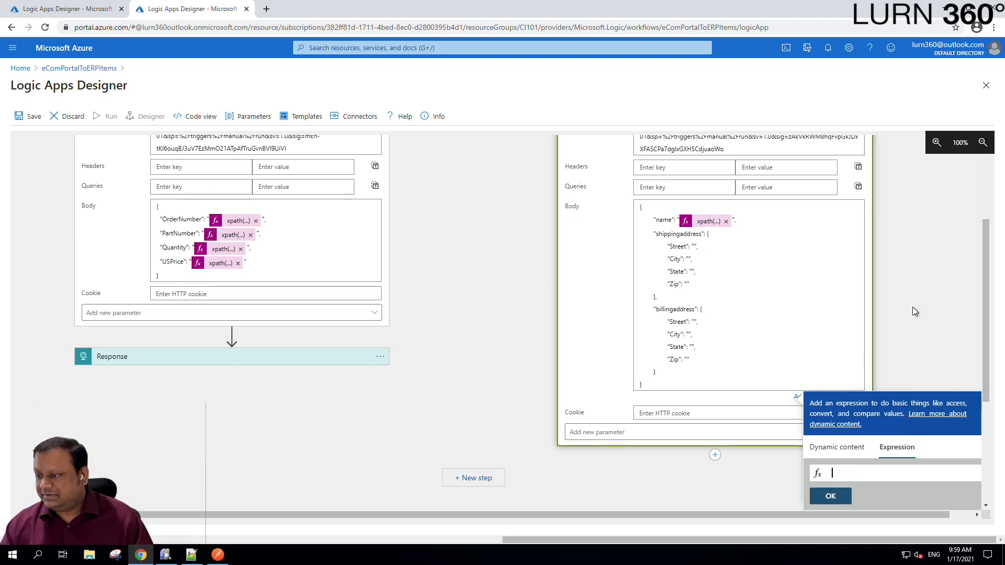
key("ctrl+v")
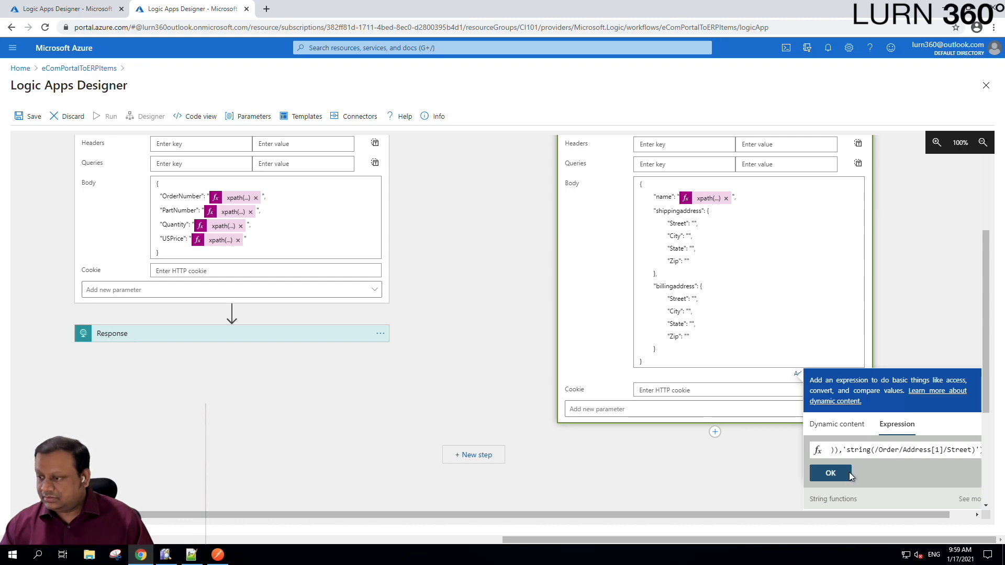
left_click(830, 473)
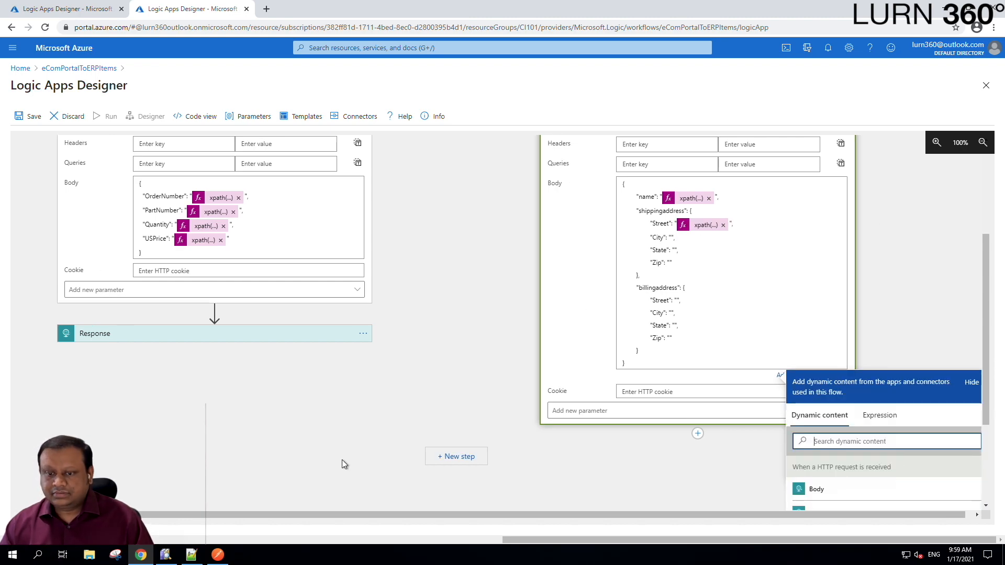
left_click(191, 555)
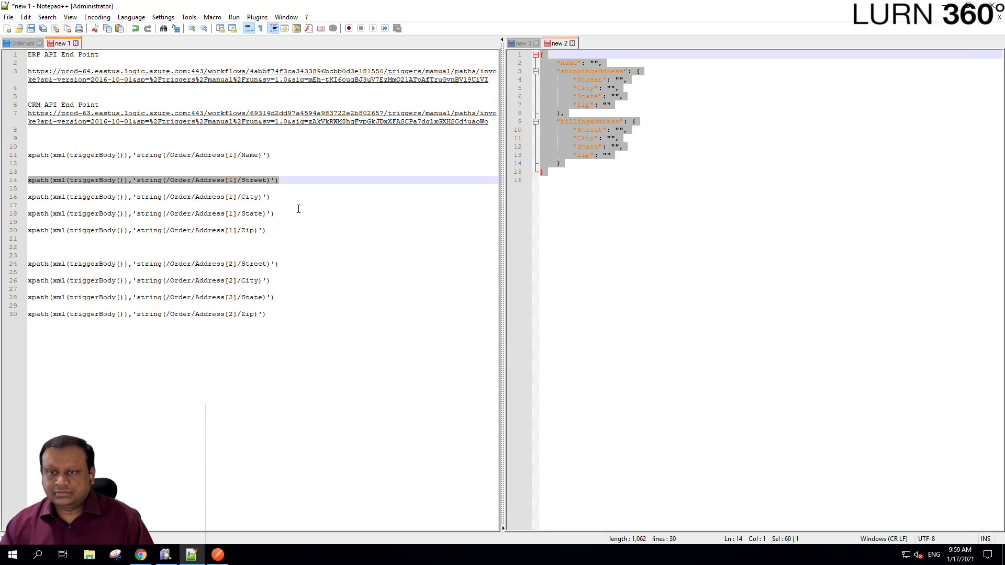
- Set shipping City to the Address[1]/City xpath expression, replacing an accidental plain-text paste
left_click(286, 197)
key("shift+Home")
key("ctrl+c")
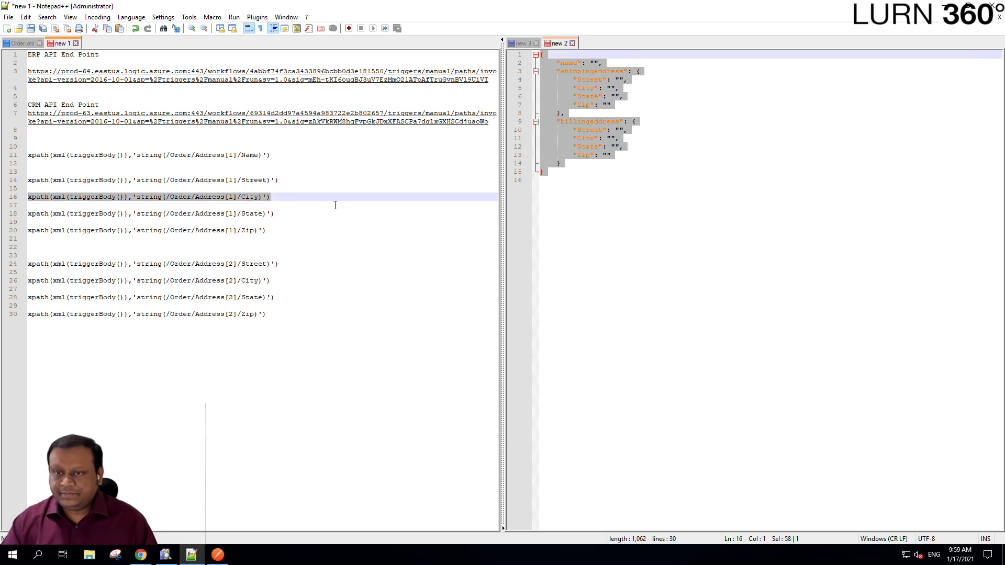
left_click(141, 554)
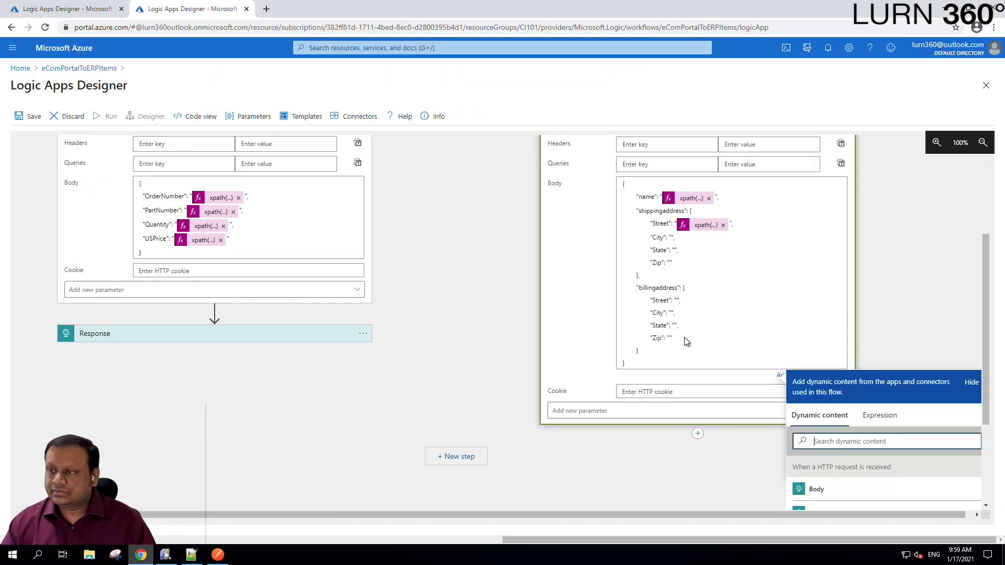
left_click(671, 237)
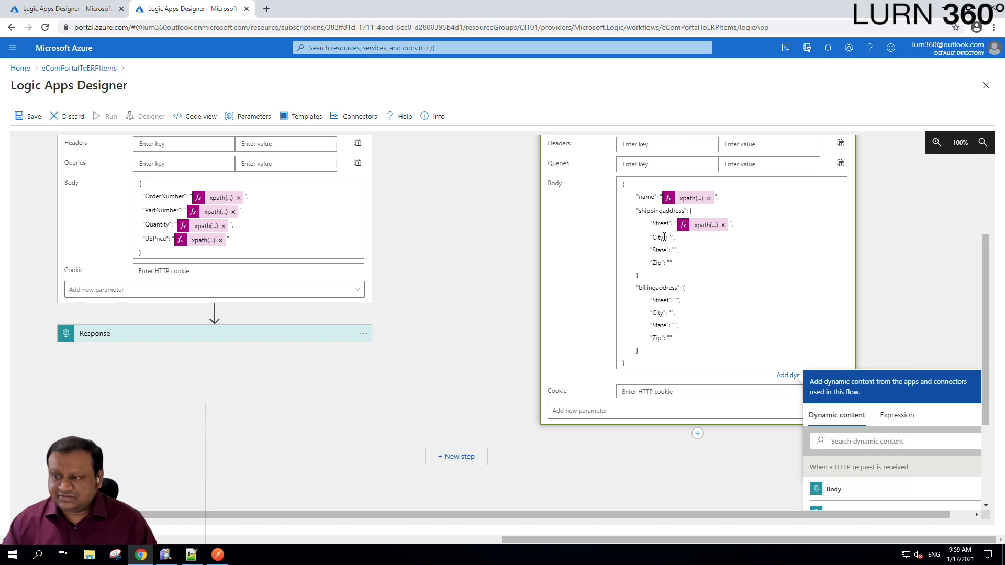
key("ctrl+v")
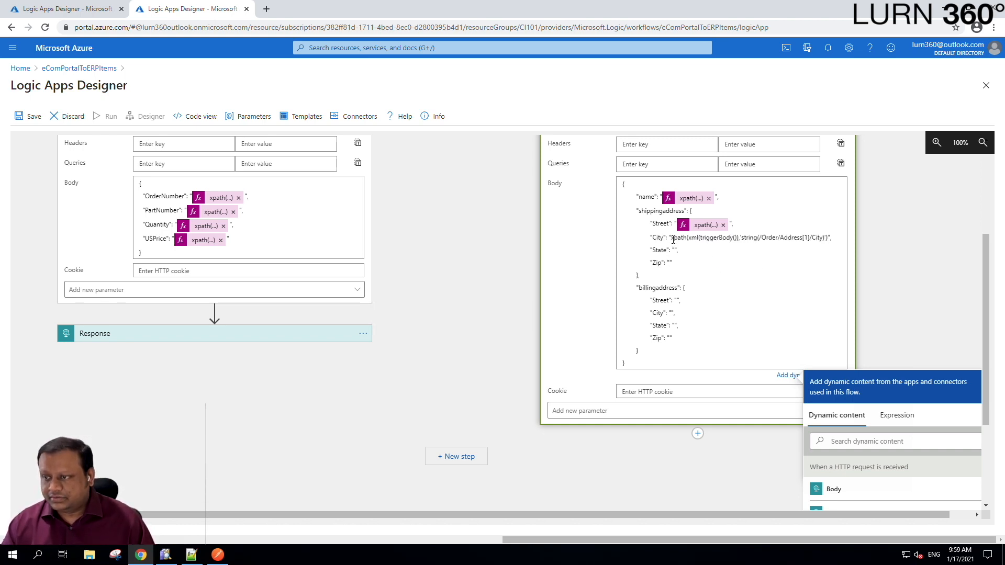
key("ctrl+z")
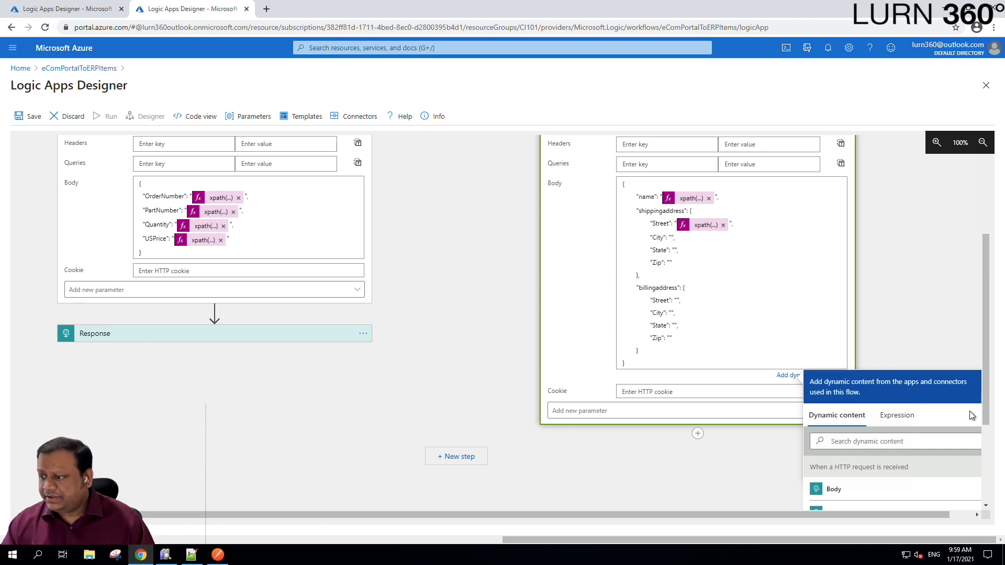
left_click(897, 416)
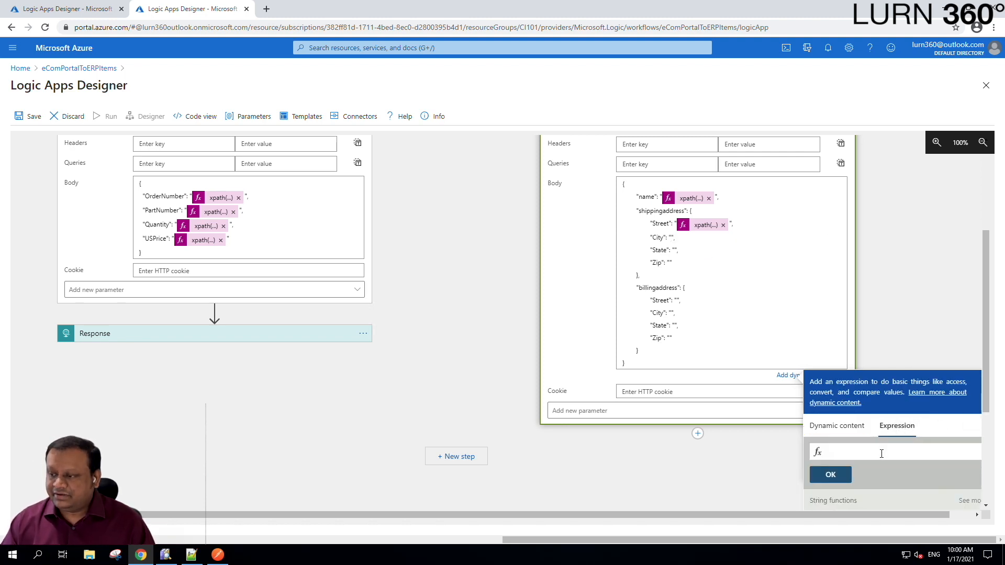
key("ctrl+v")
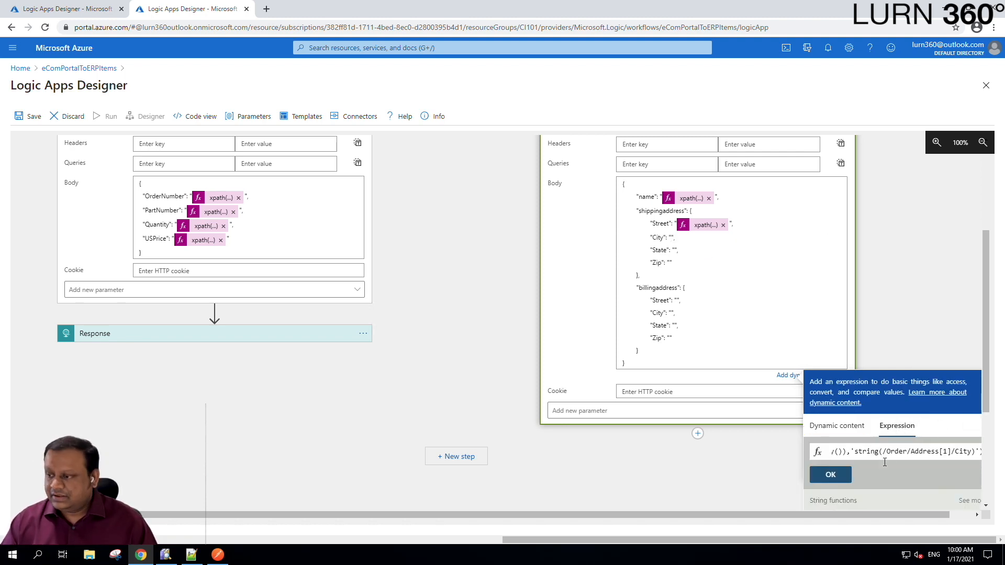
left_click(830, 475)
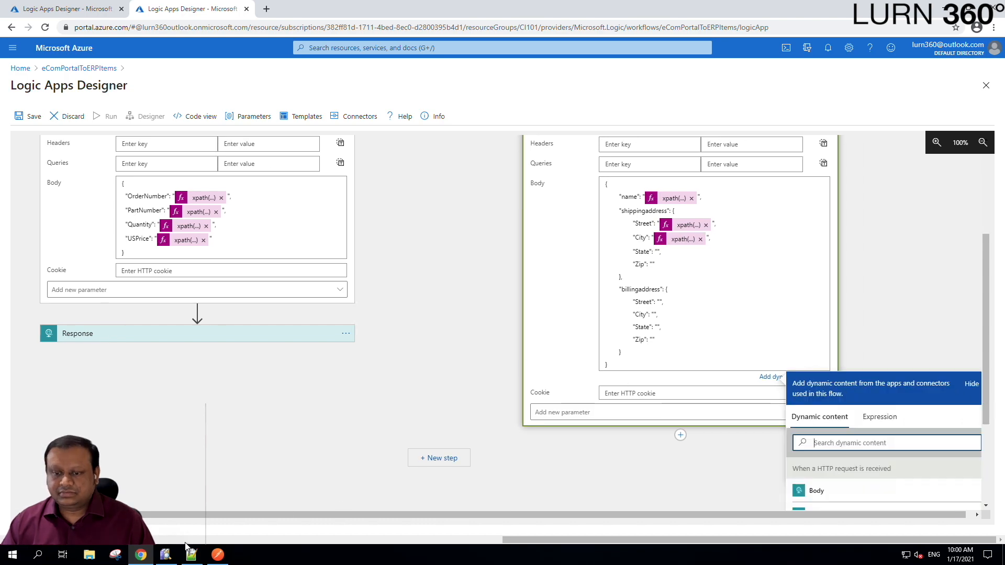
left_click(191, 554)
- Set the shipping State value to the Address[1]/State xpath expression
left_click(274, 215)
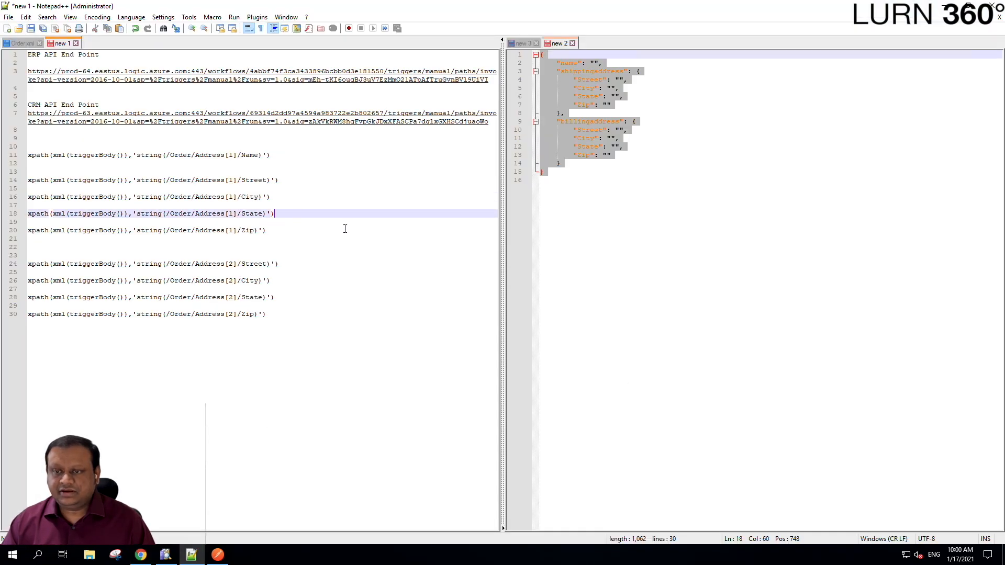
key("shift+Home")
key("ctrl+c")
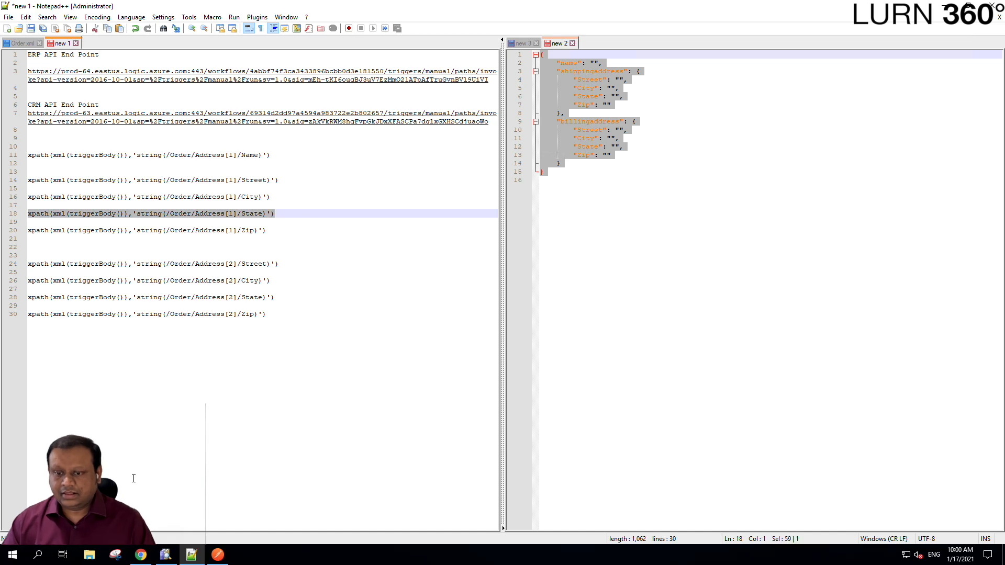
left_click(141, 554)
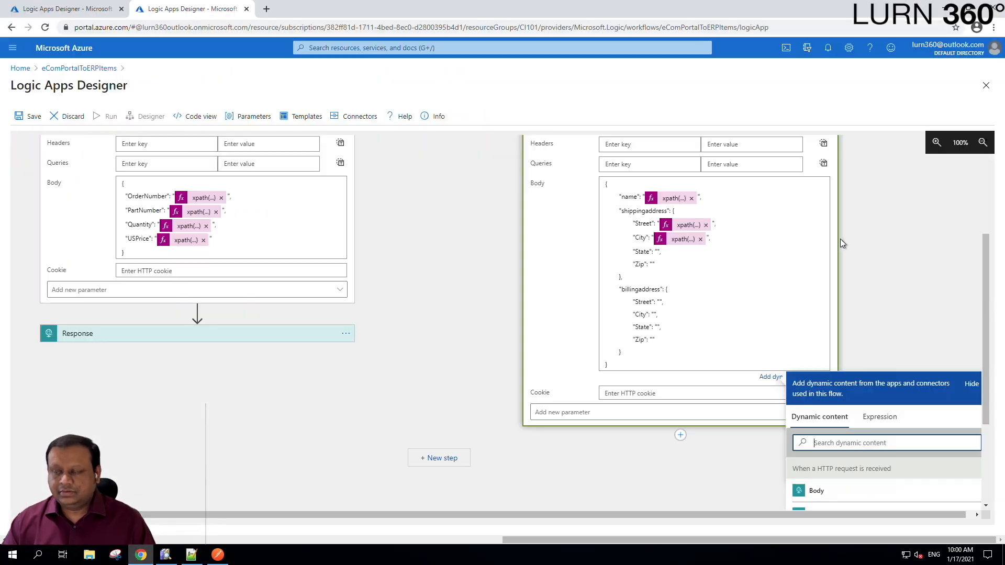
left_click(659, 252)
key("ctrl+v")
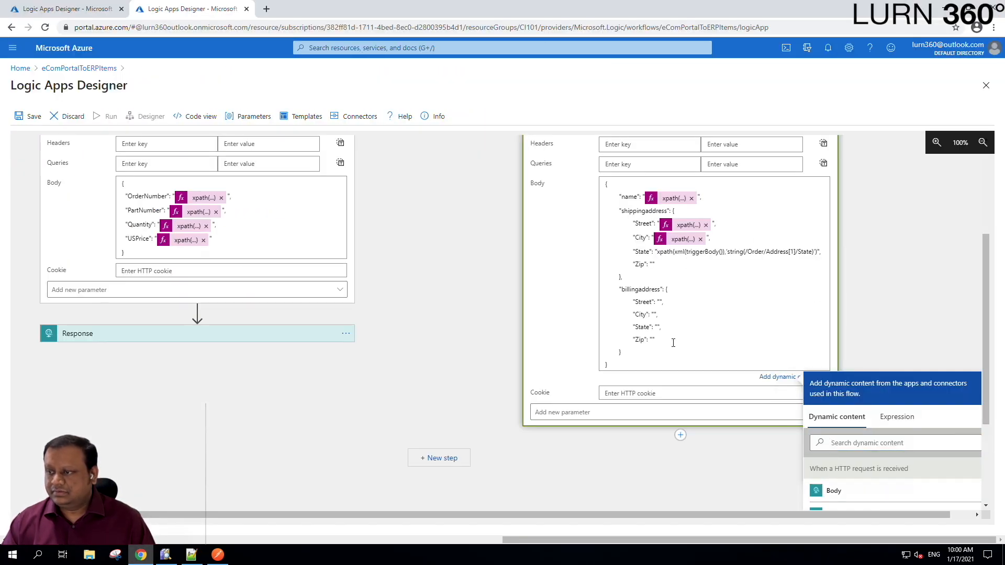
key("ctrl+z")
left_click(896, 417)
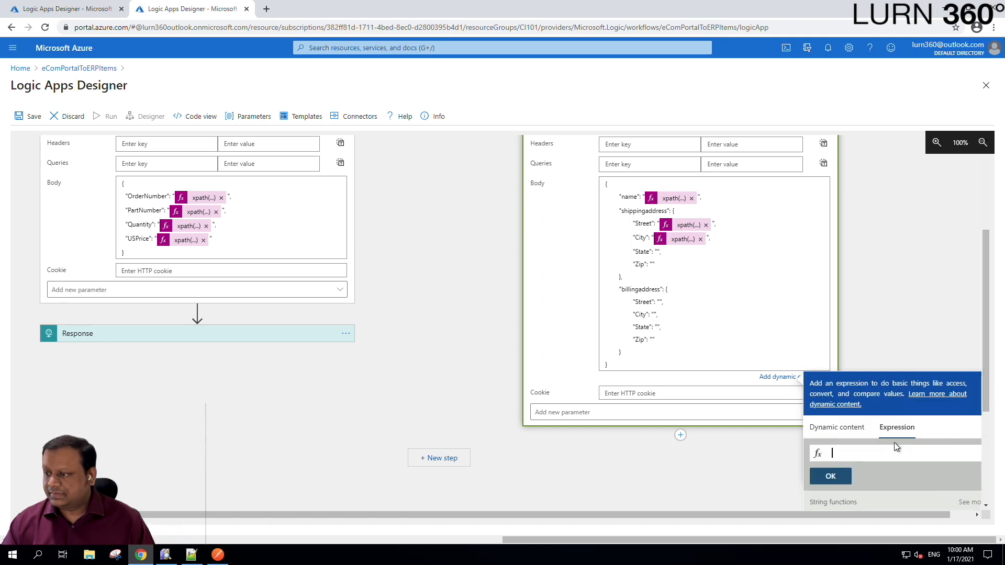
type("a")
key("BackSpace")
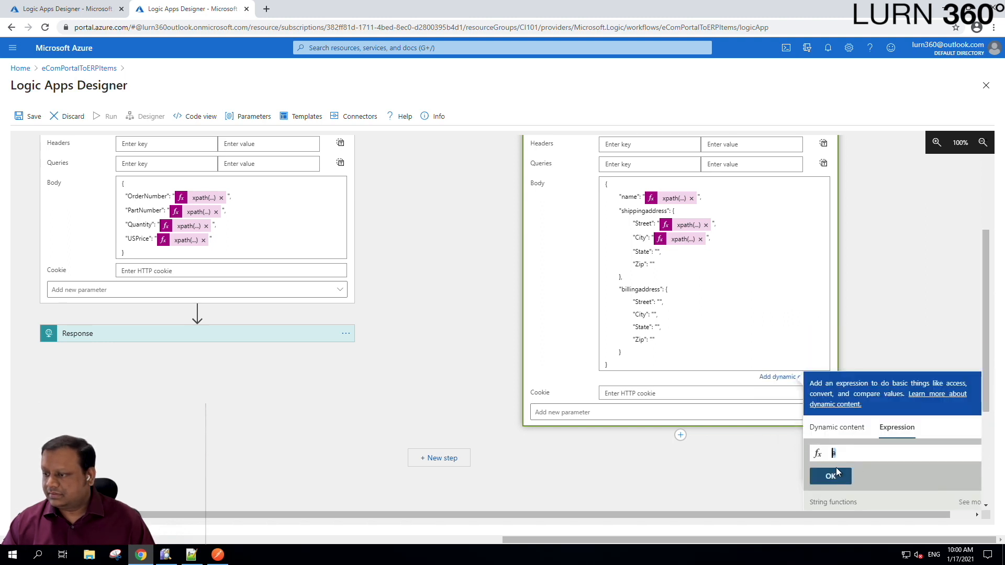
key("ctrl+v")
left_click(830, 476)
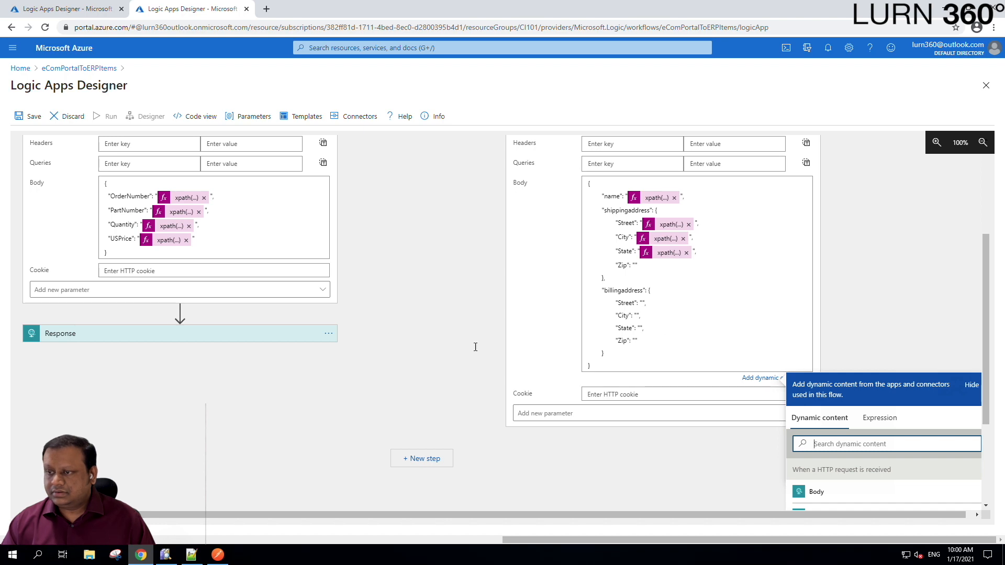
- Set the shipping Zip value to the Address[1]/Zip xpath expression
left_click(192, 554)
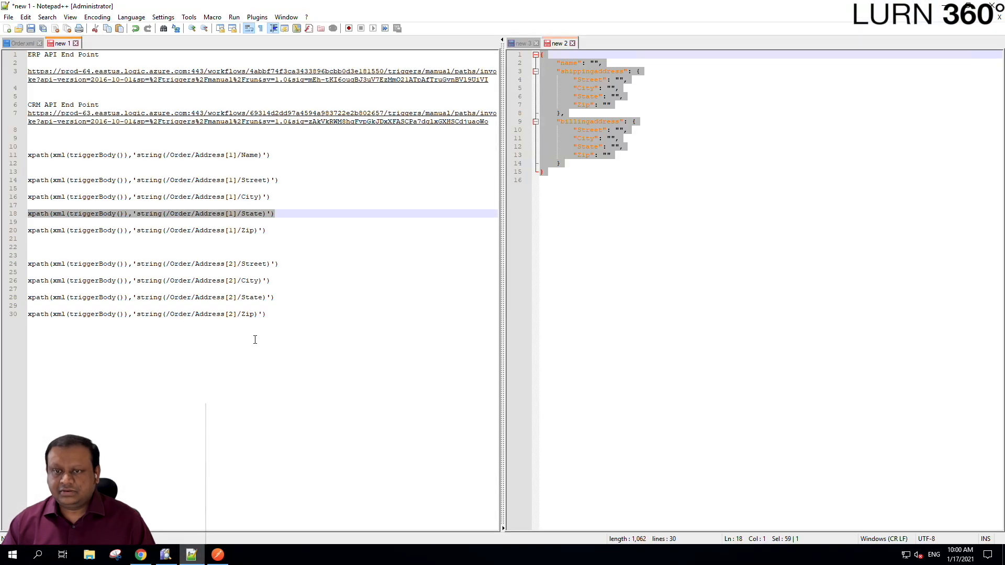
left_click(271, 230)
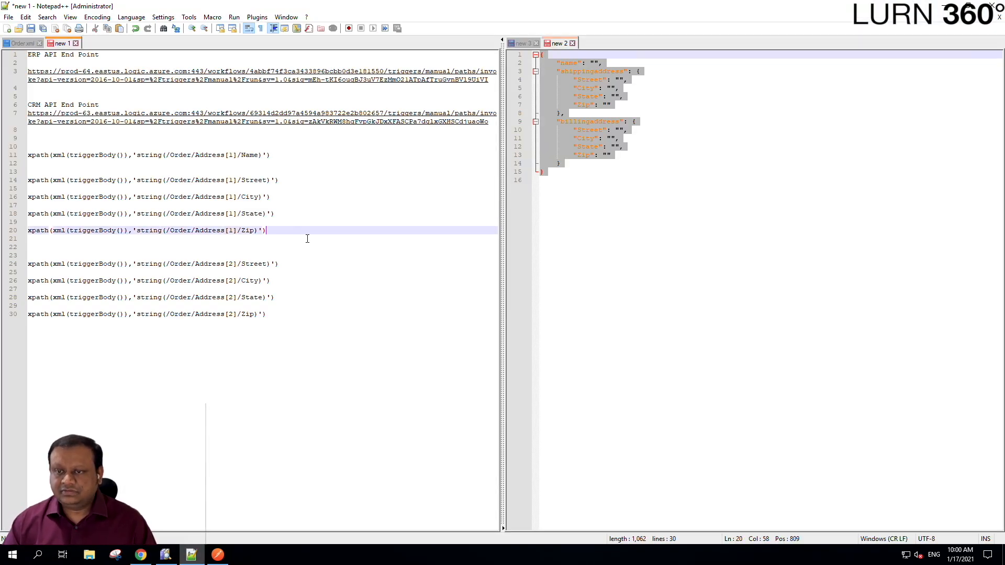
key("shift+Home")
key("ctrl+c")
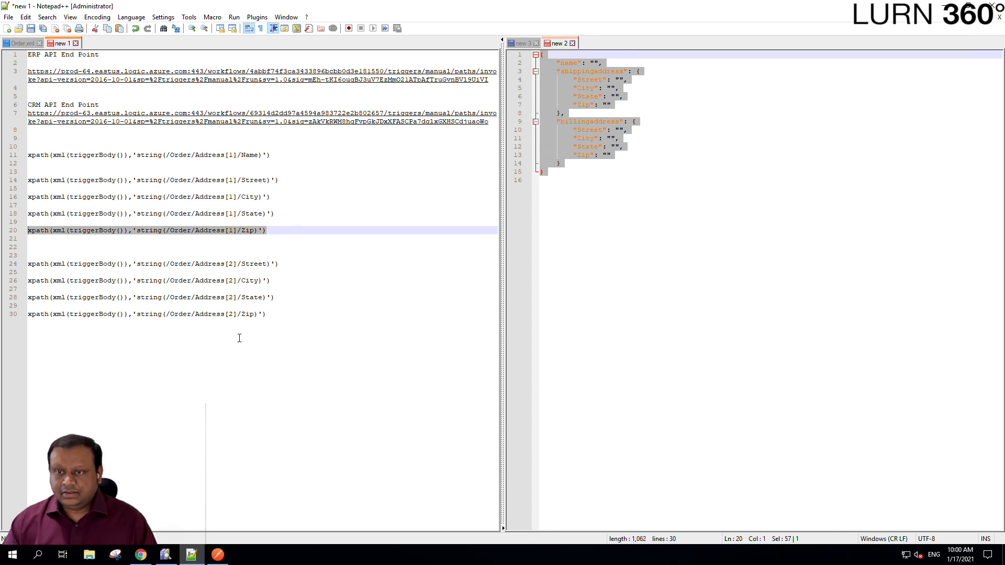
left_click(140, 554)
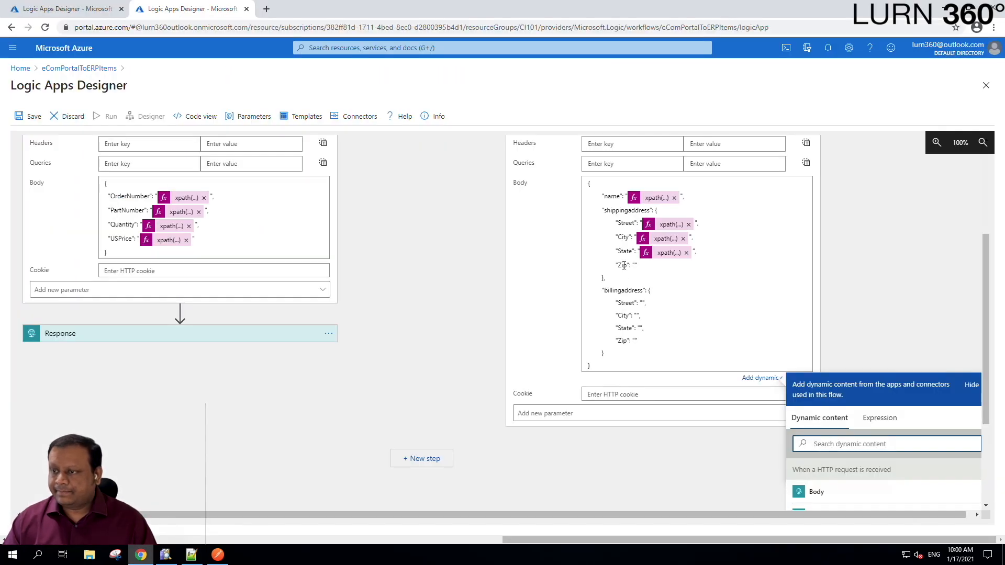
left_click(633, 265)
key("ctrl+v")
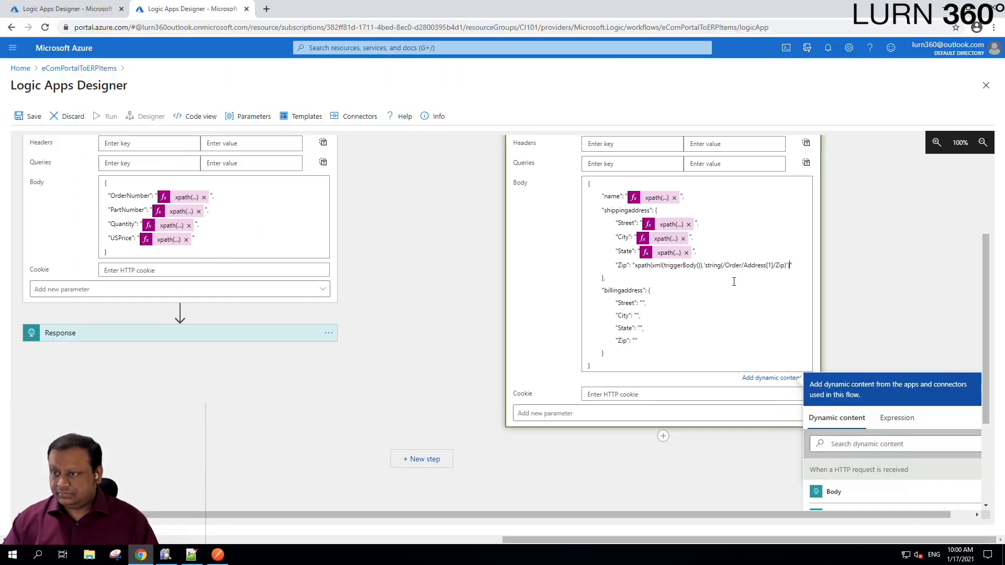
key("ctrl+z")
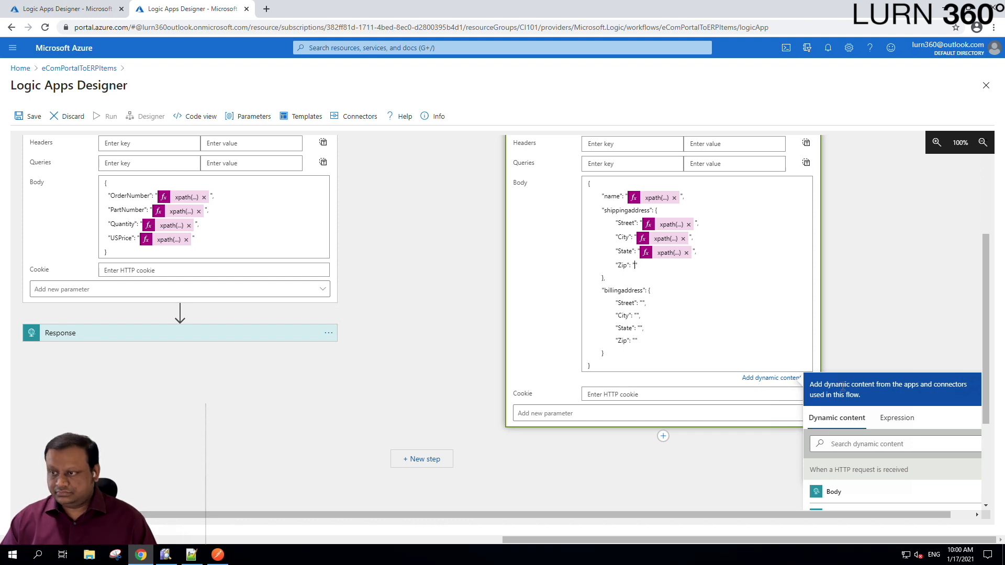
left_click(896, 418)
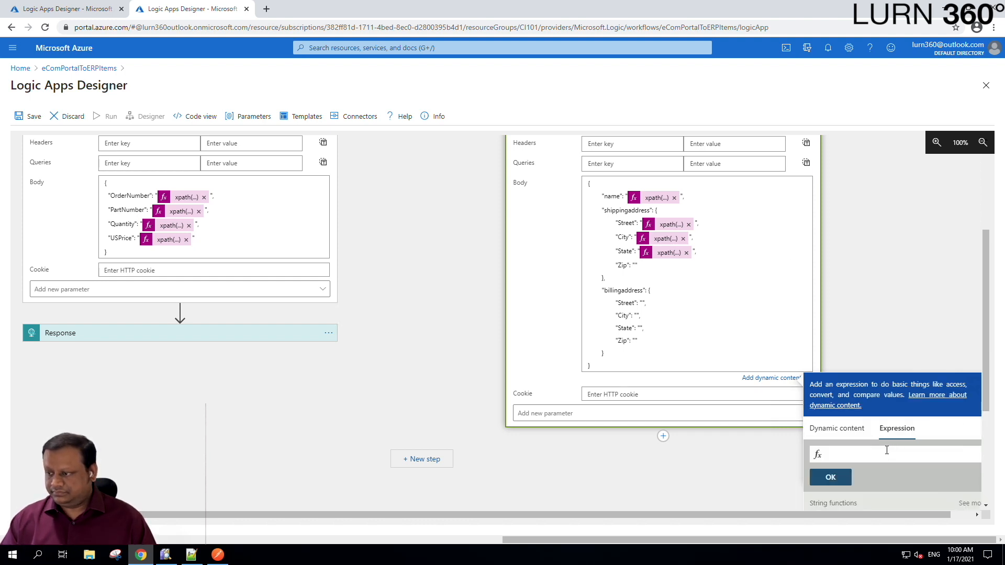
key("ctrl+v")
left_click(836, 476)
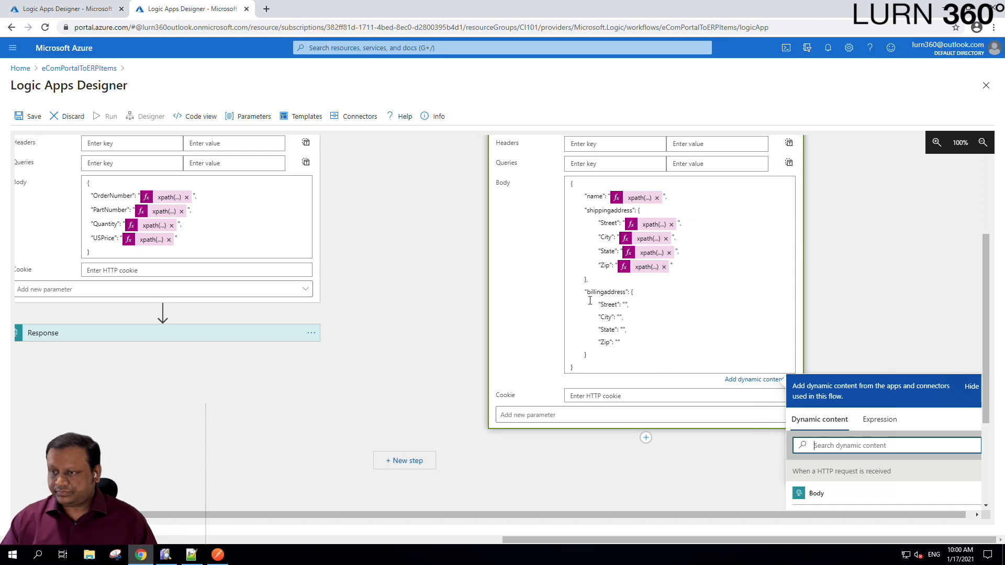
scroll(652, 294, "down", 2)
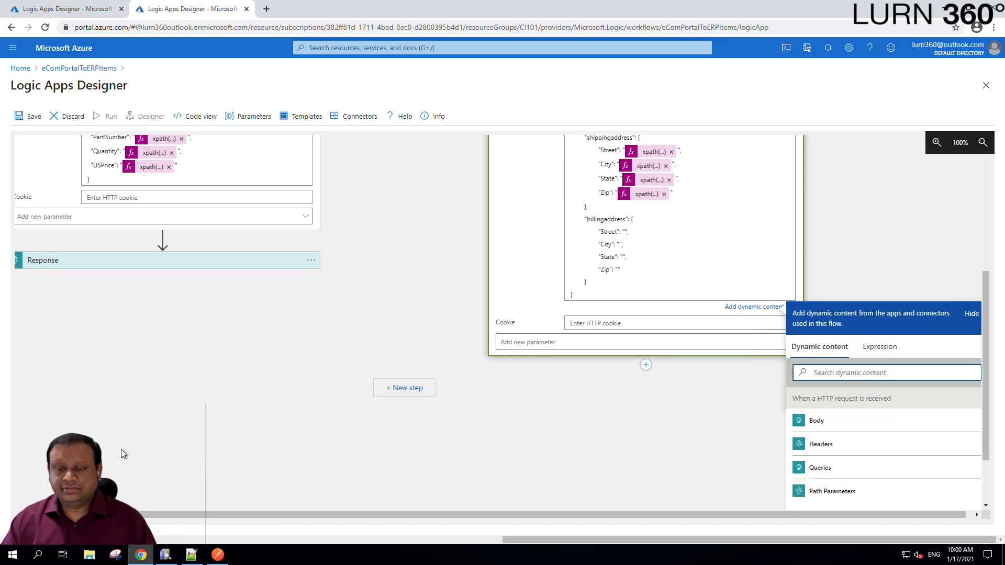
left_click(190, 555)
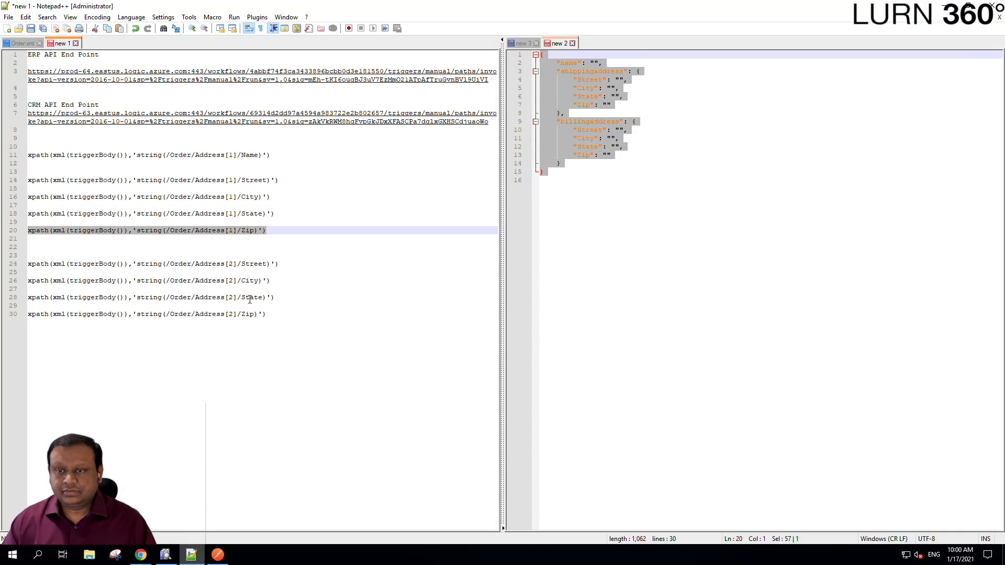
left_click(284, 263)
- Map HTTP 2's billing Street field to the Address[2]/Street xpath expression
triple_click(333, 264)
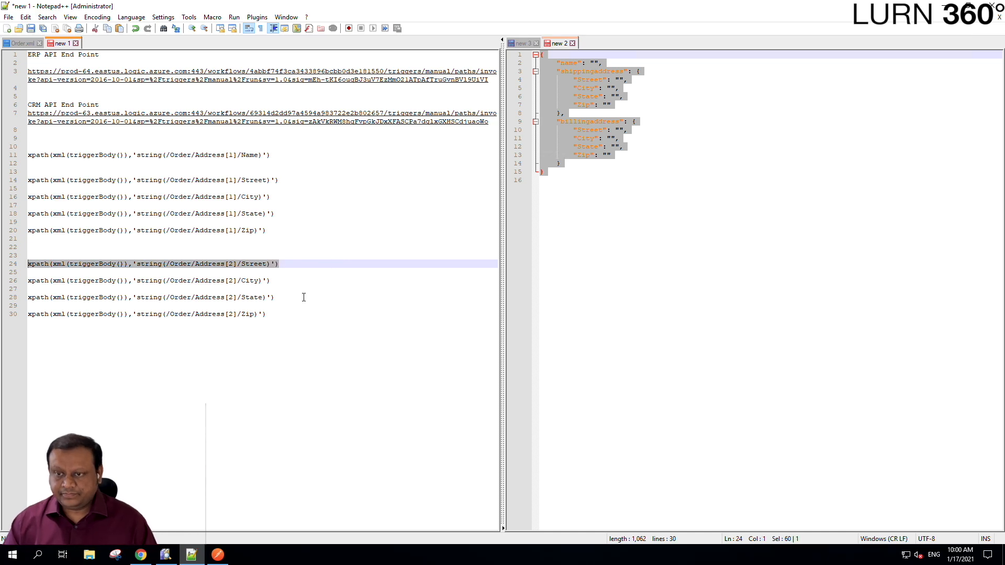
key("alt+Tab")
left_click(626, 234)
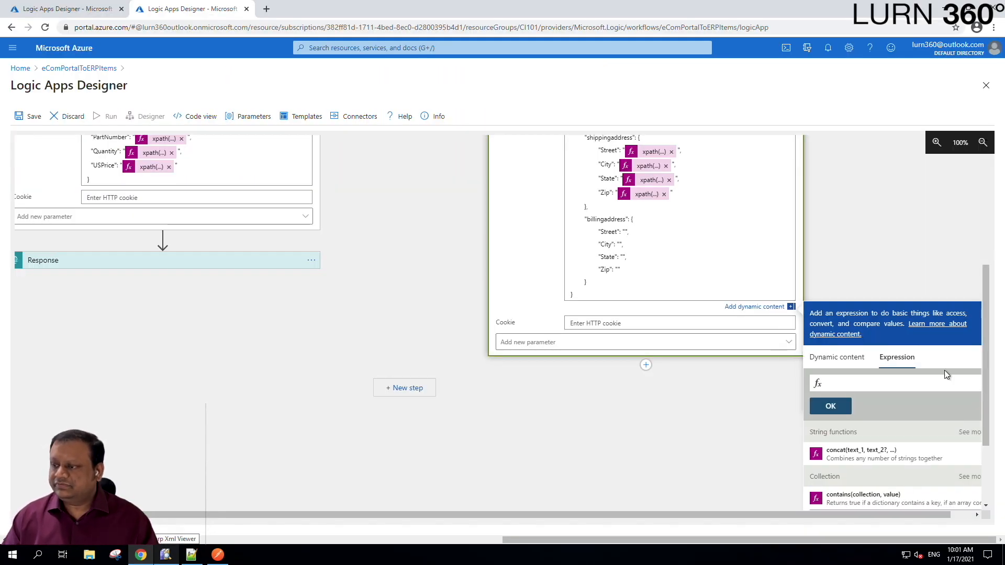
left_click(890, 383)
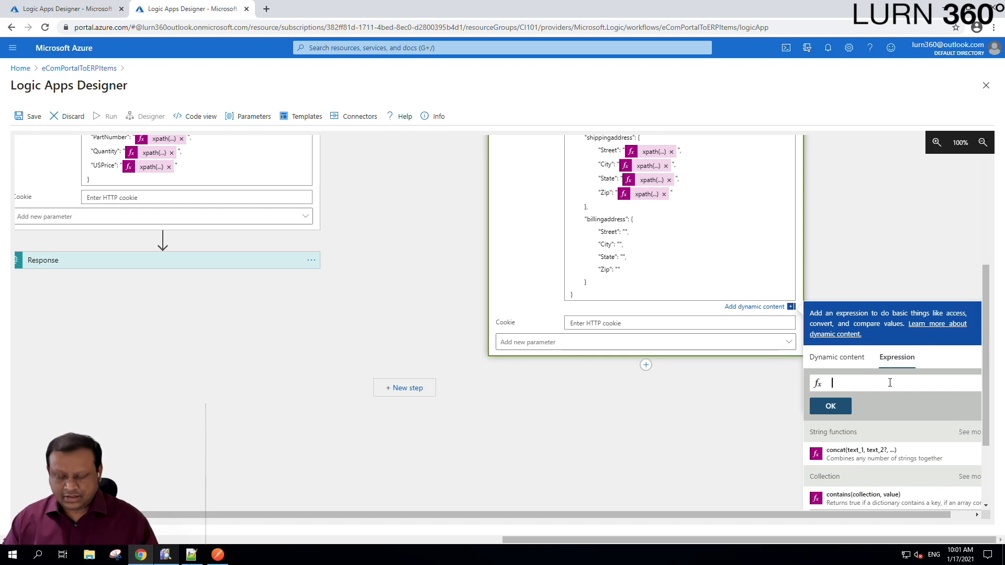
key("ctrl+v")
left_click(832, 406)
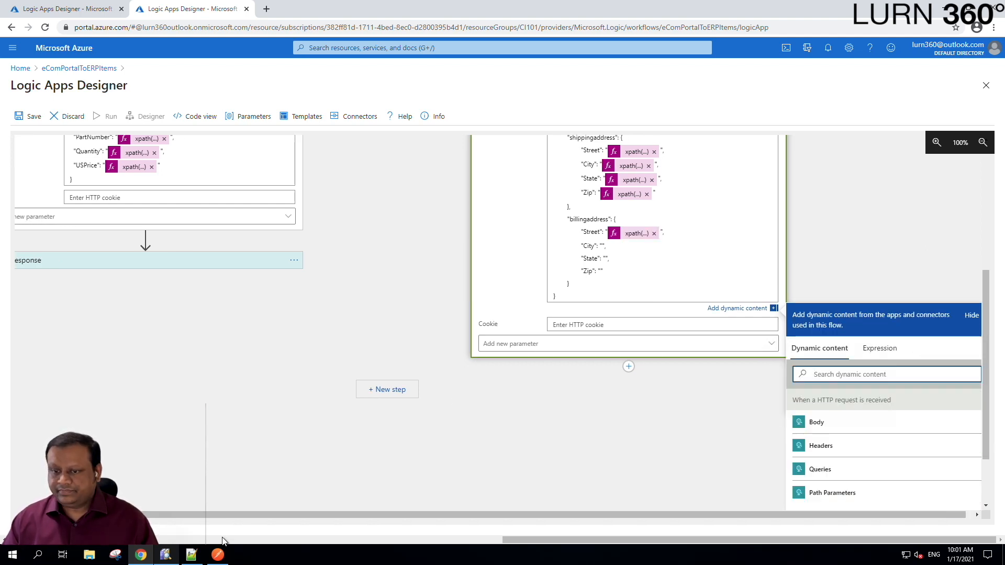
- Map the billing City field to its second-address xpath expression from Notepad++
left_click(191, 555)
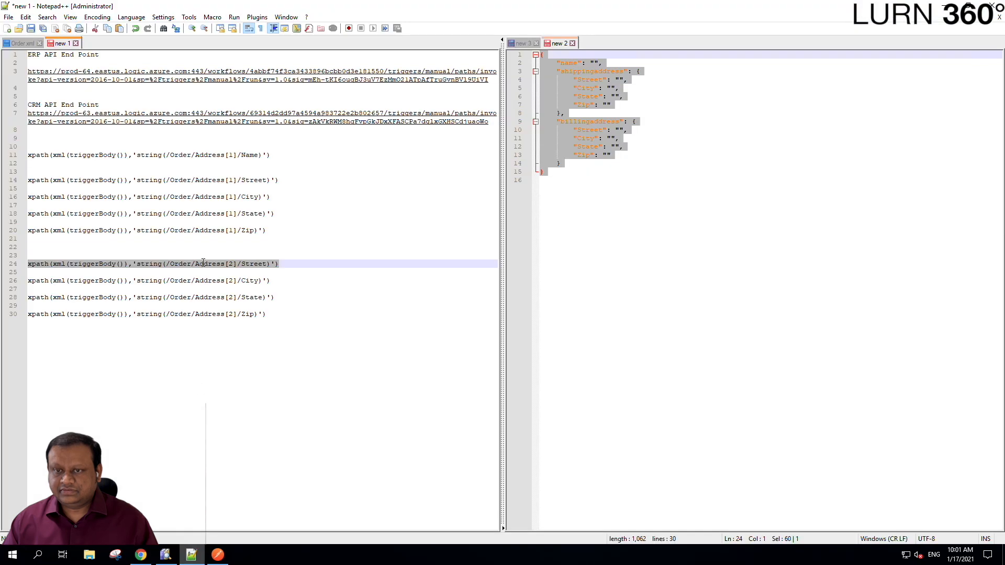
left_click(347, 283)
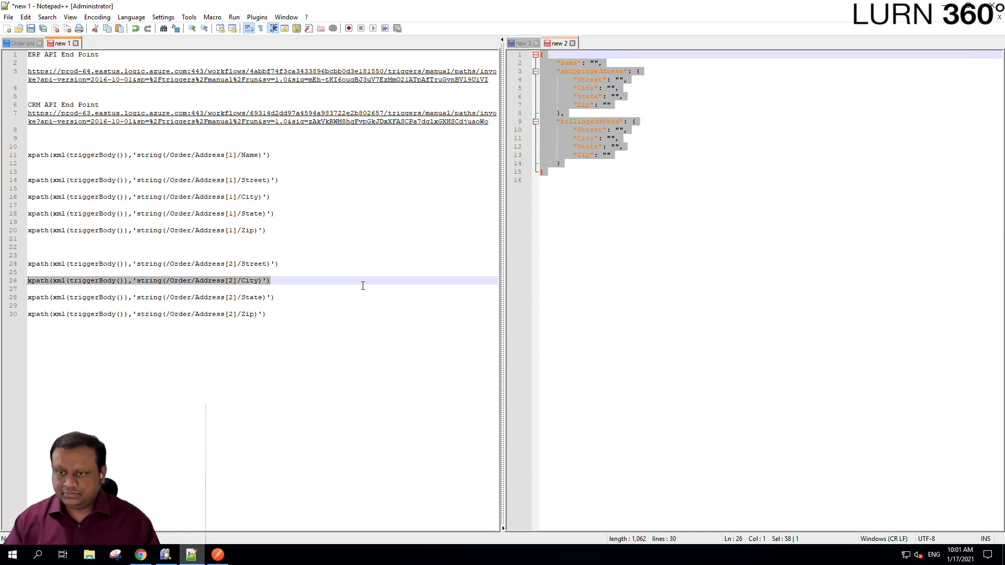
key("shift+Home")
key("alt+Tab")
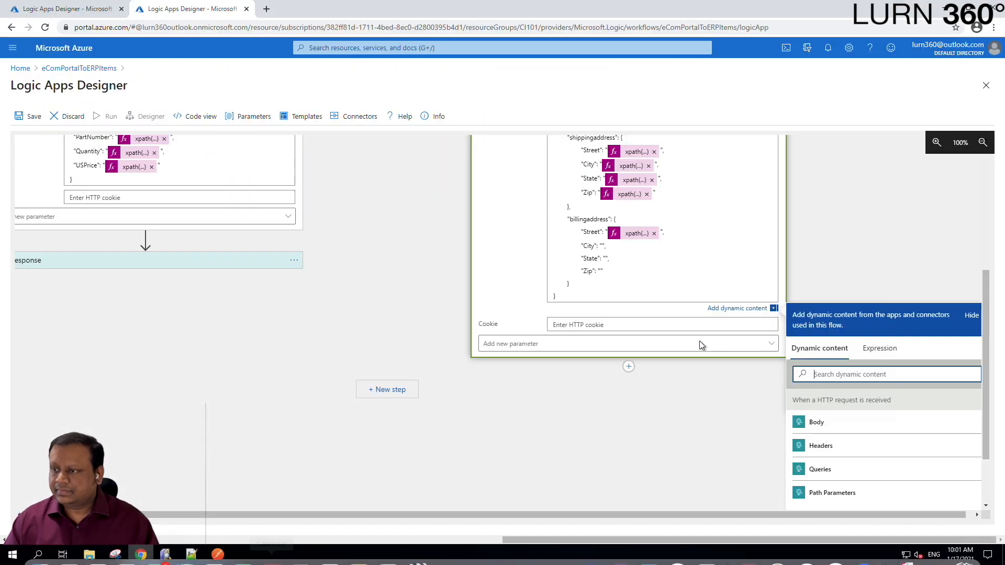
left_click(601, 245)
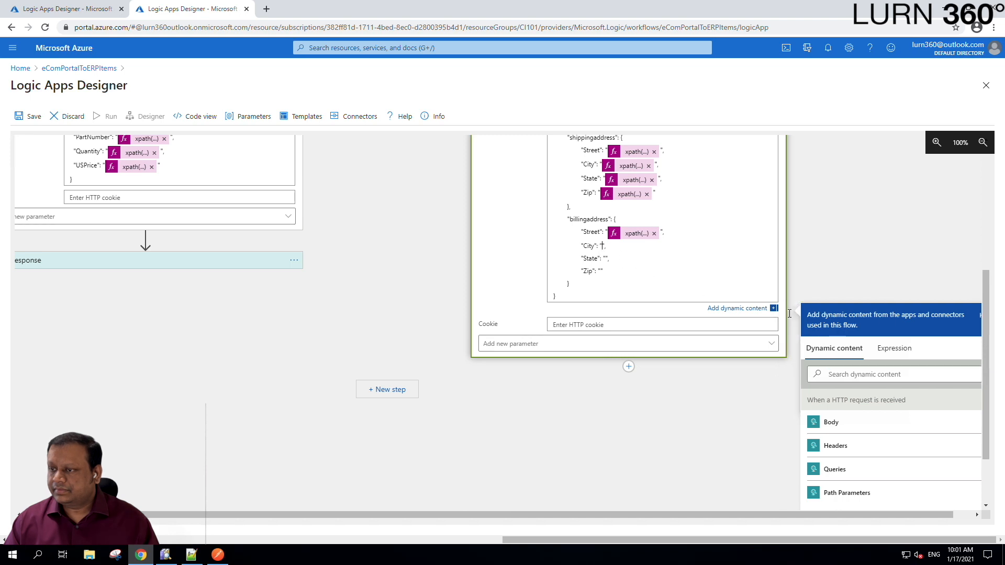
left_click(883, 347)
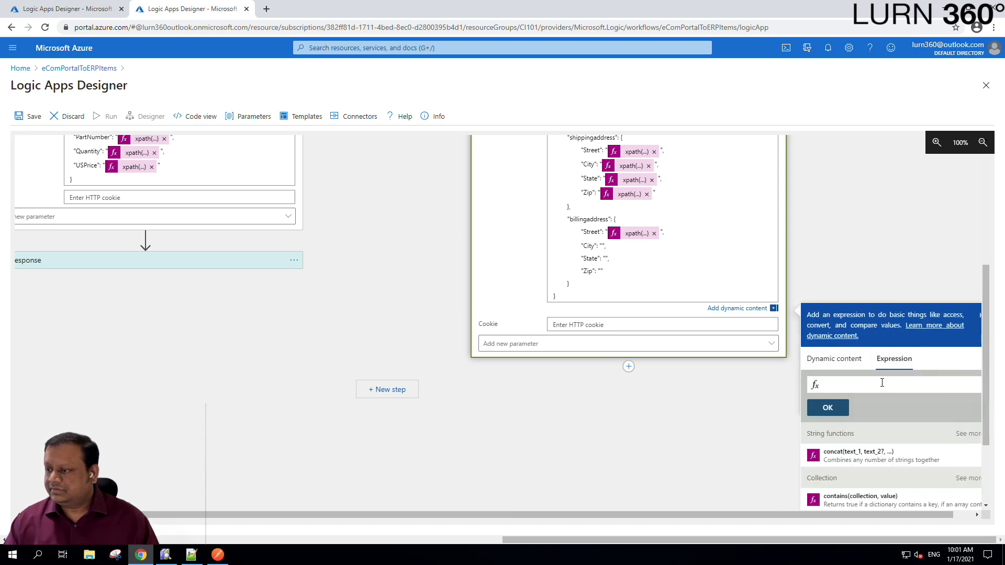
key("ctrl+v")
left_click(828, 408)
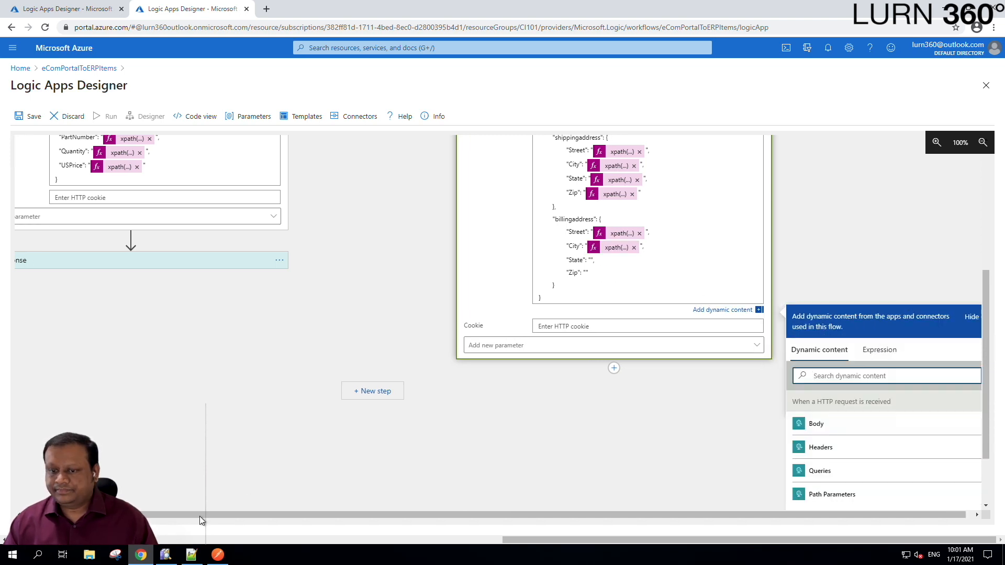
- Map the billing State field to the xpath expression on line 28
left_click(191, 554)
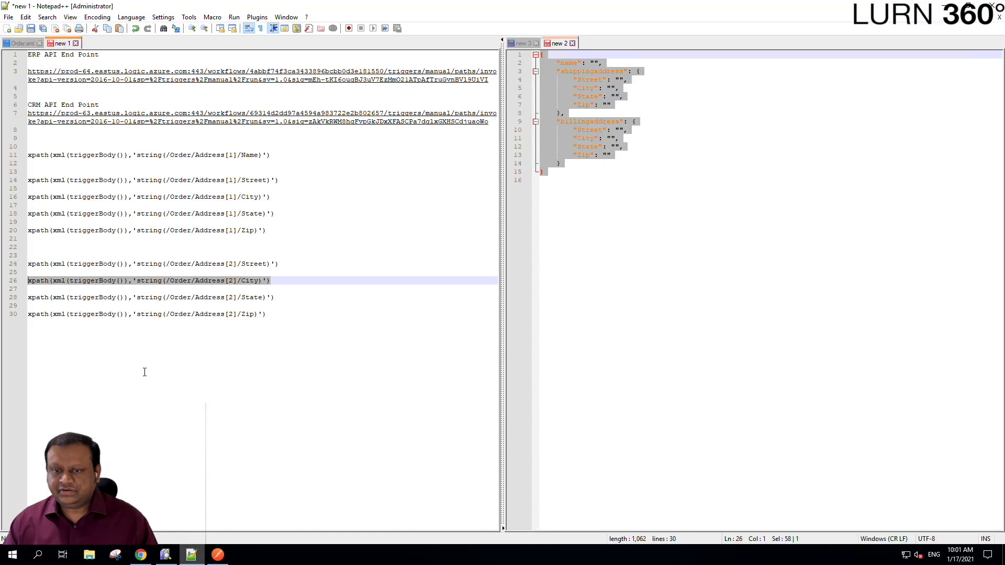
left_click(315, 299)
key("shift+Home")
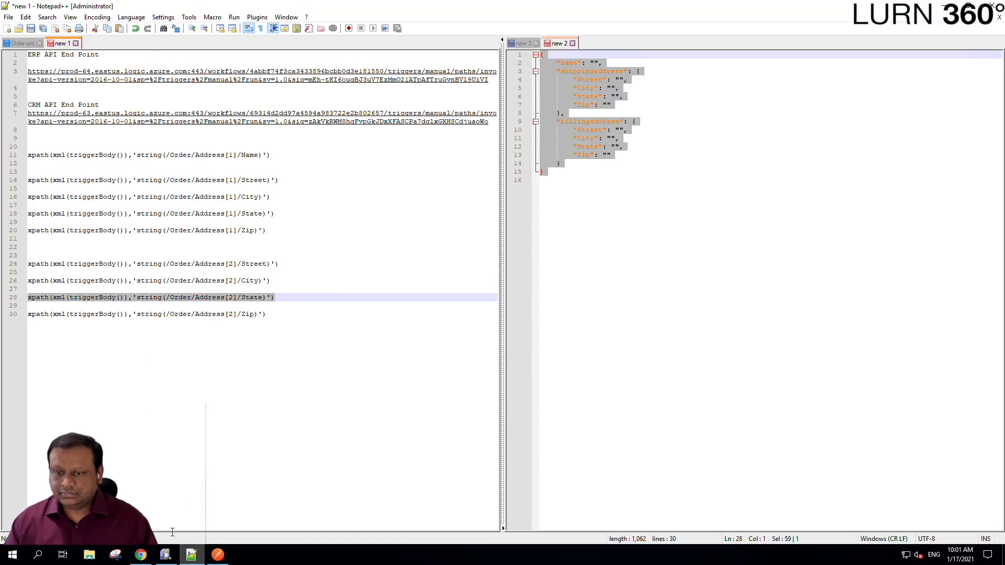
left_click(141, 554)
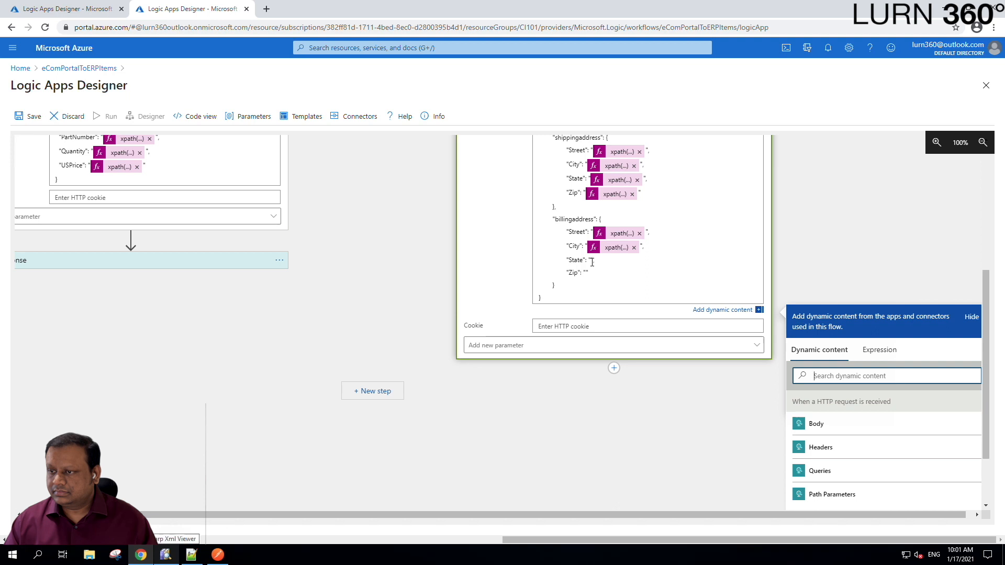
left_click(877, 350)
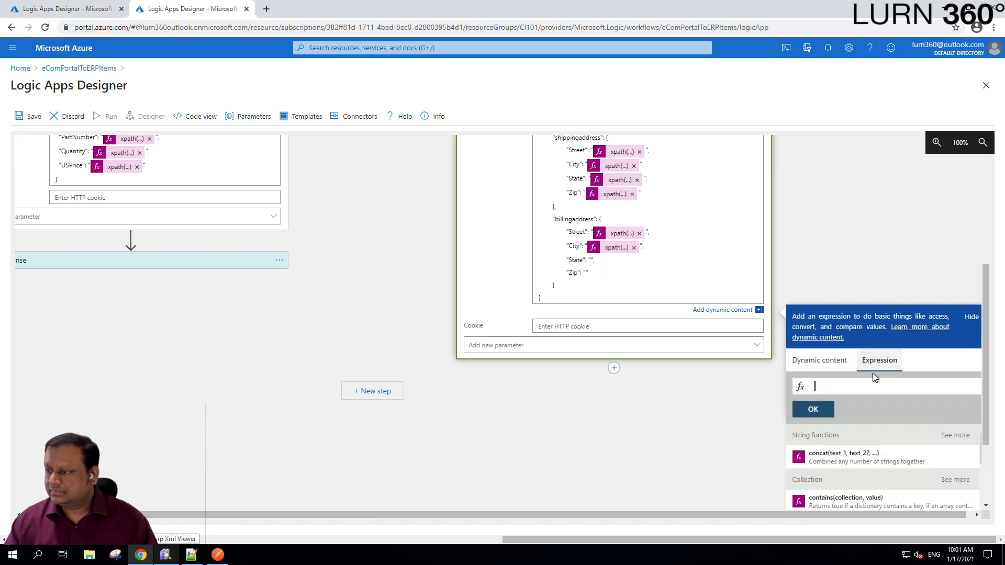
key("ctrl+v")
left_click(812, 408)
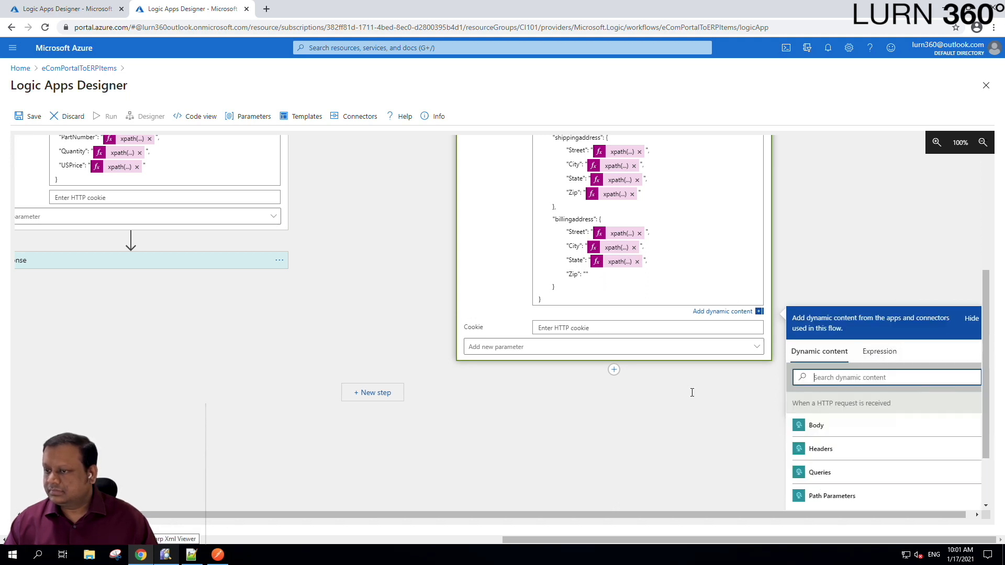
- Map the billing Zip field to the line-30 xpath expression and close the dynamic content panel
left_click(191, 555)
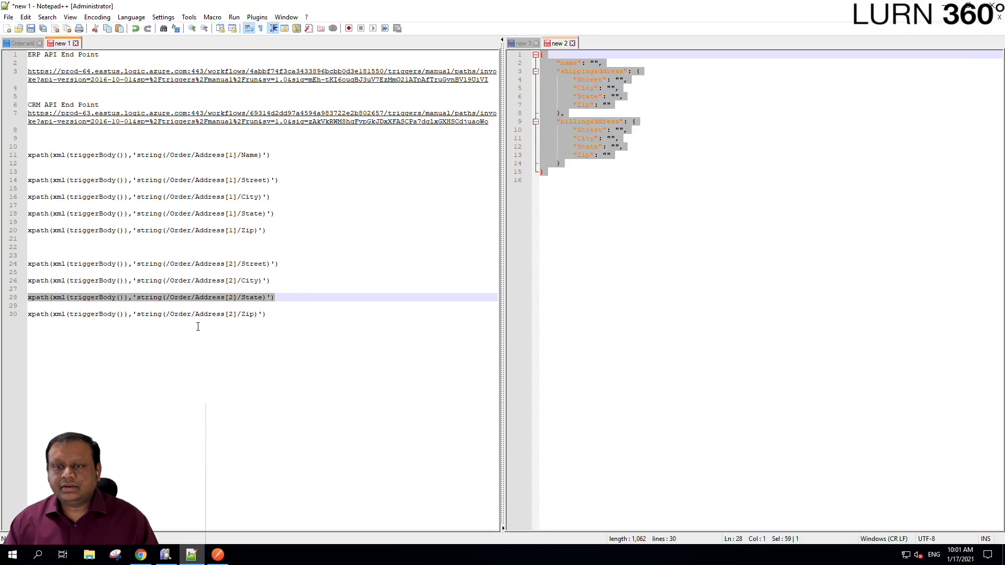
left_click(265, 313)
key("shift+Home")
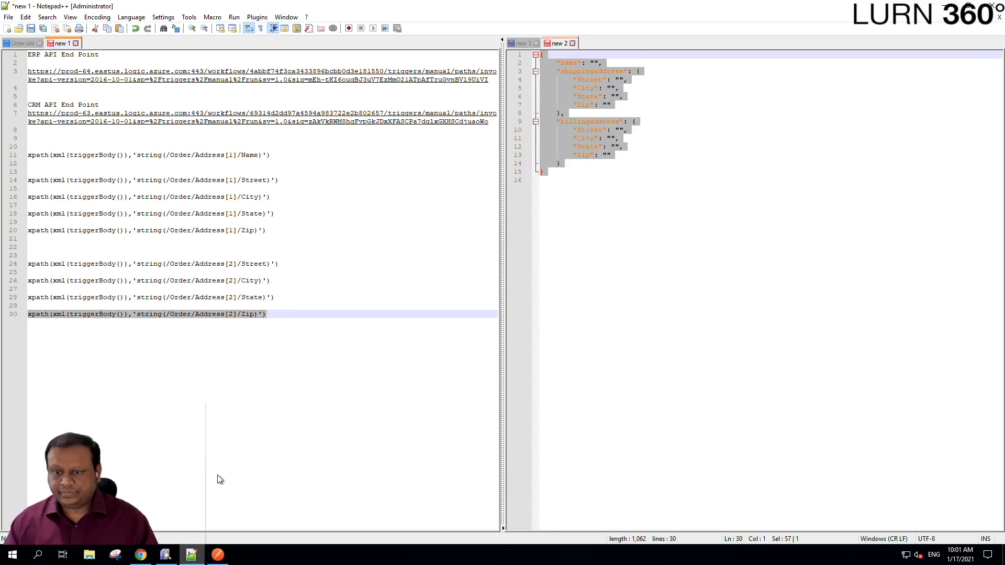
left_click(140, 554)
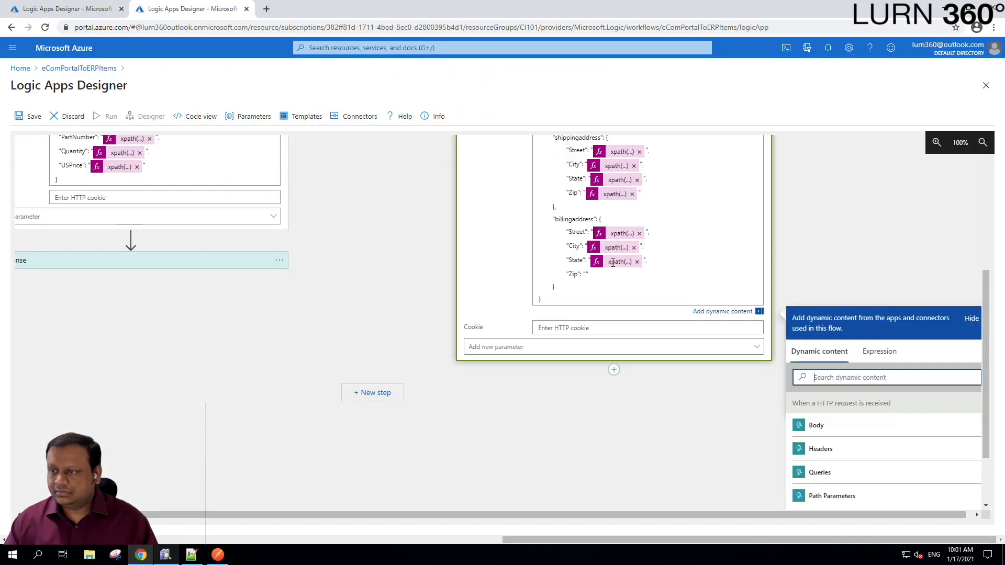
left_click(586, 273)
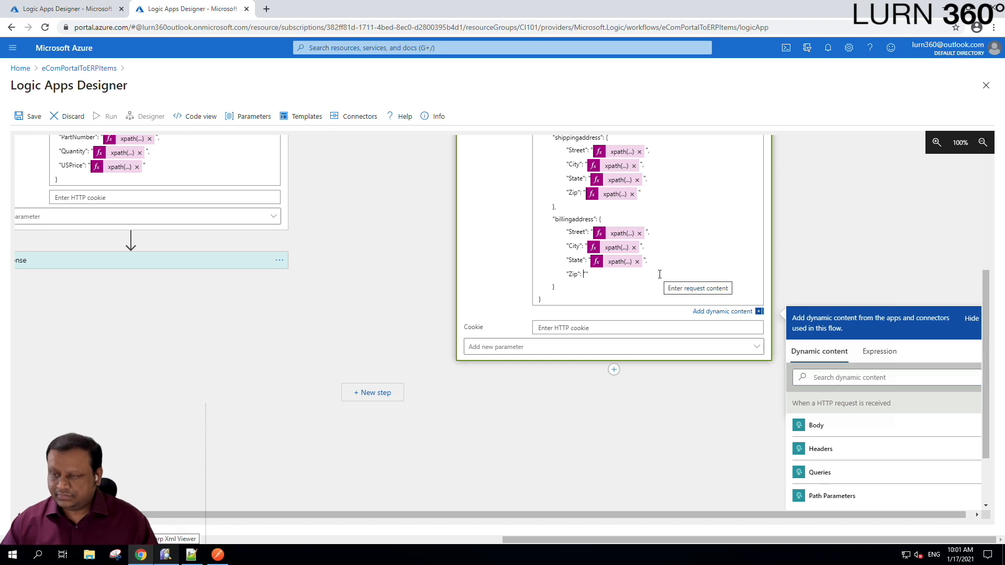
left_click(878, 352)
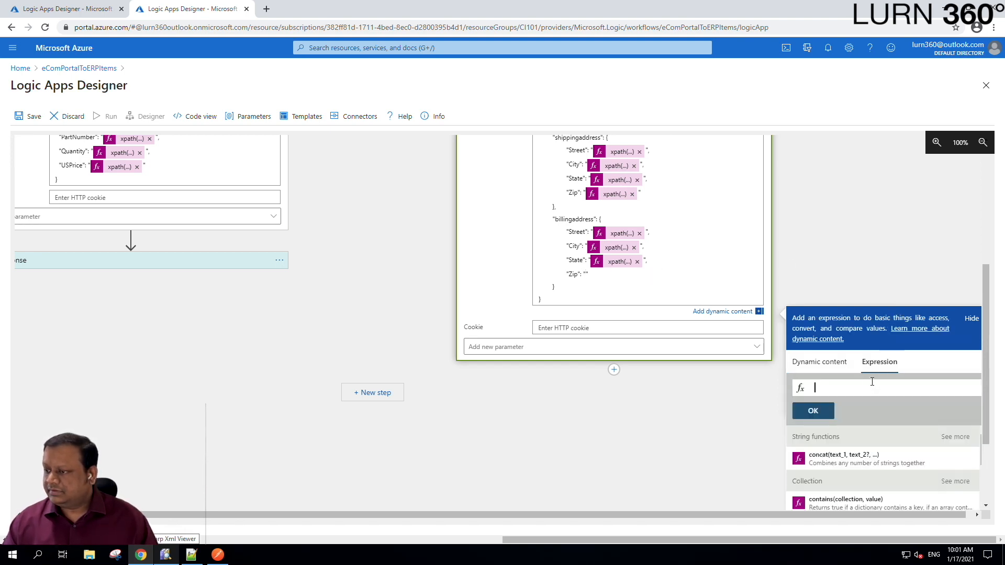
key("ctrl+v")
left_click(812, 410)
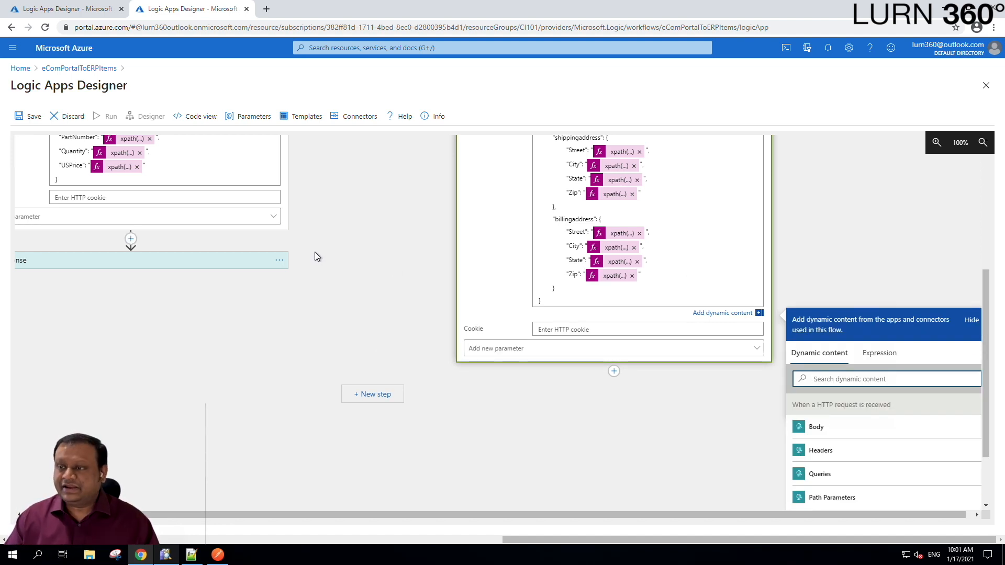
left_click(393, 257)
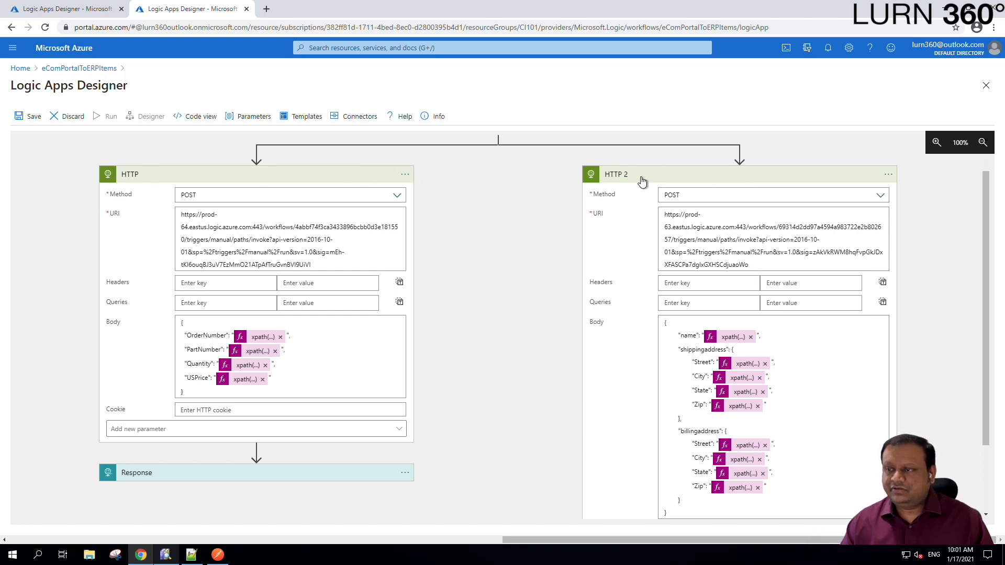
- Rename the first HTTP action to 'Call ERP API'
left_click(405, 176)
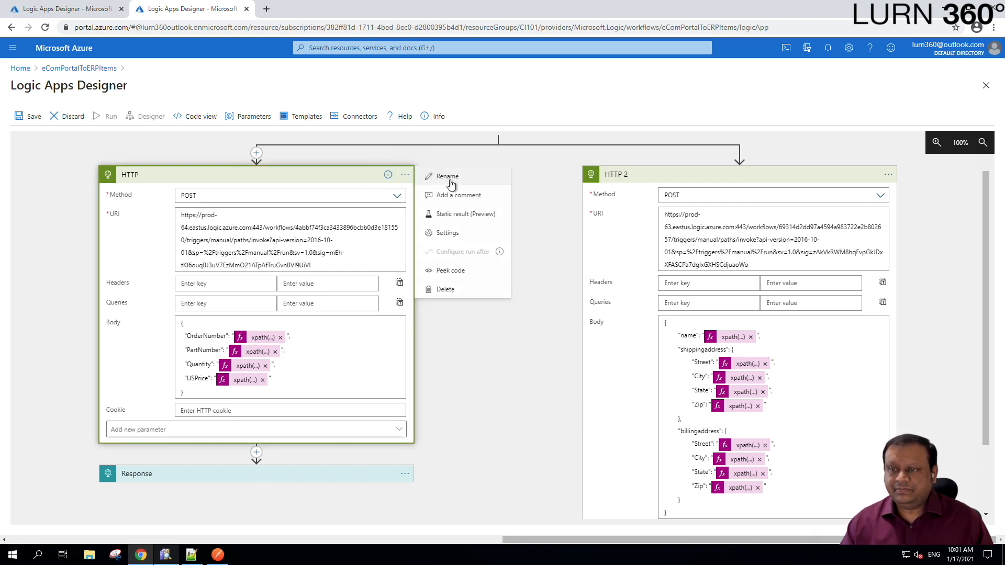
left_click(405, 179)
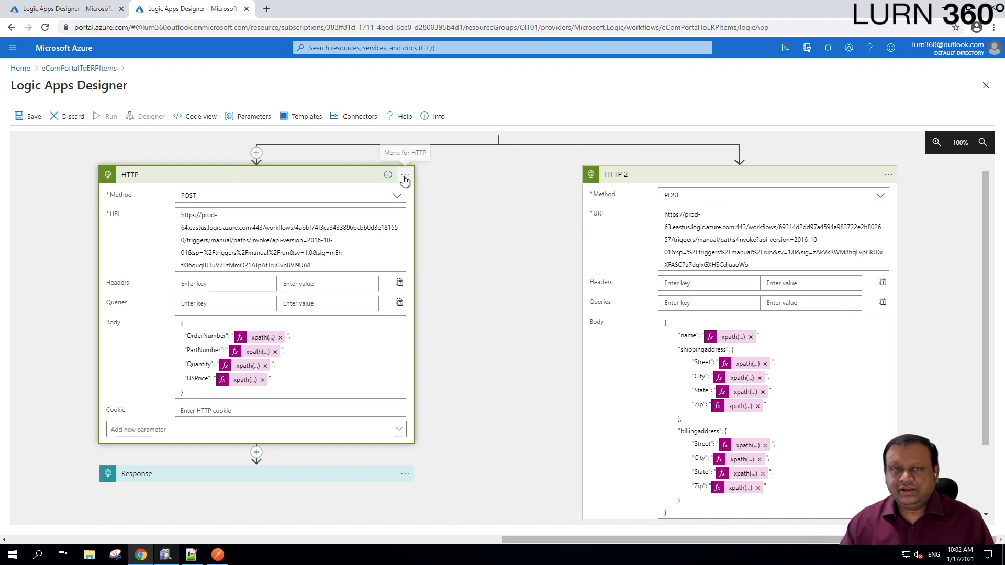
left_click(405, 178)
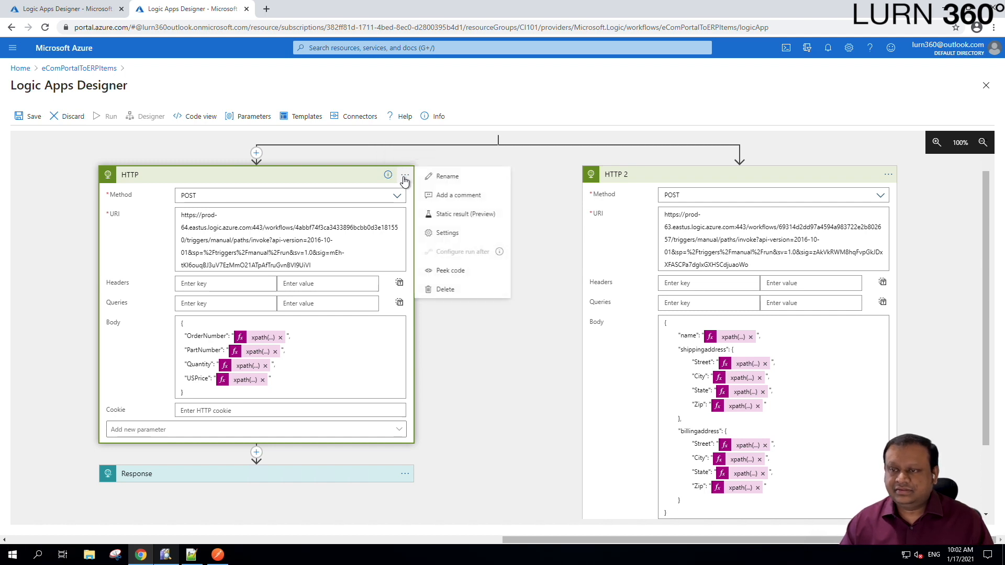
left_click(456, 180)
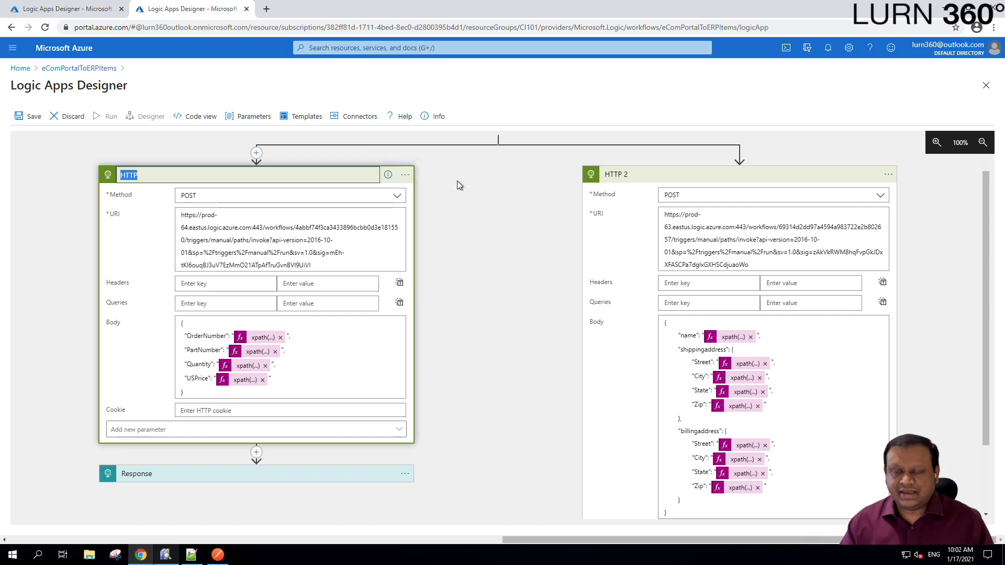
type("Call")
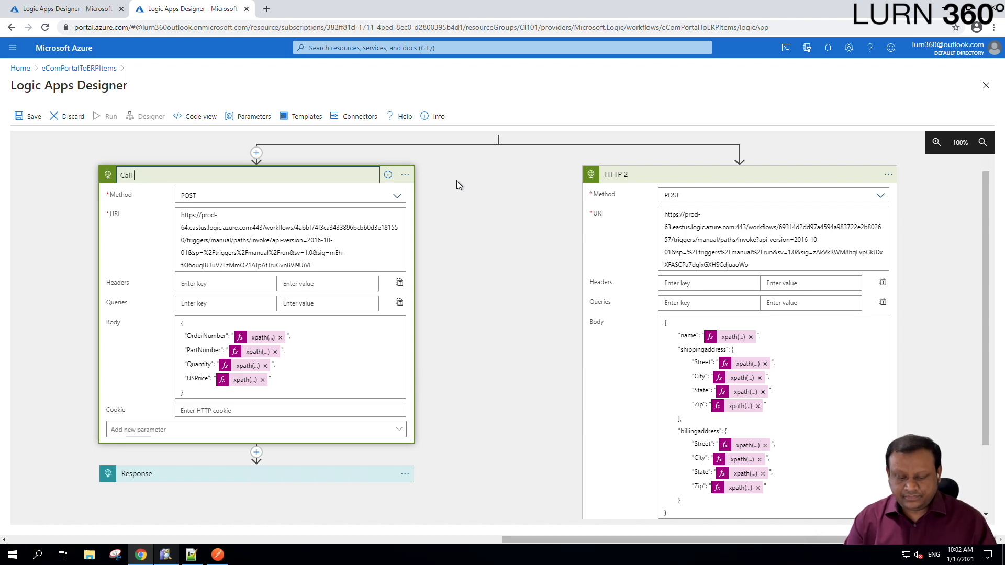
type(" ERP API")
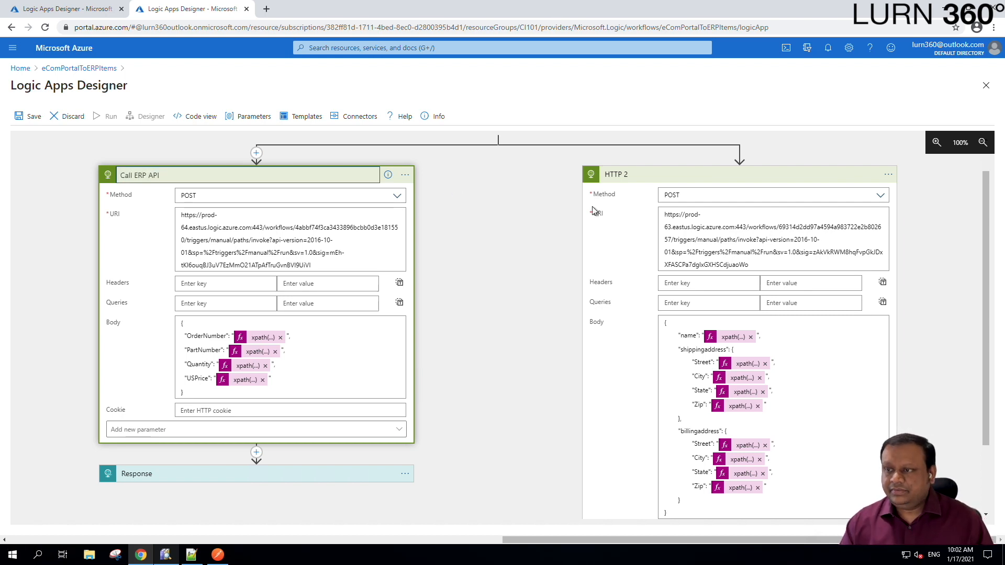
- Rename HTTP 2 to 'Call CRM API' and collapse its card
left_click(889, 177)
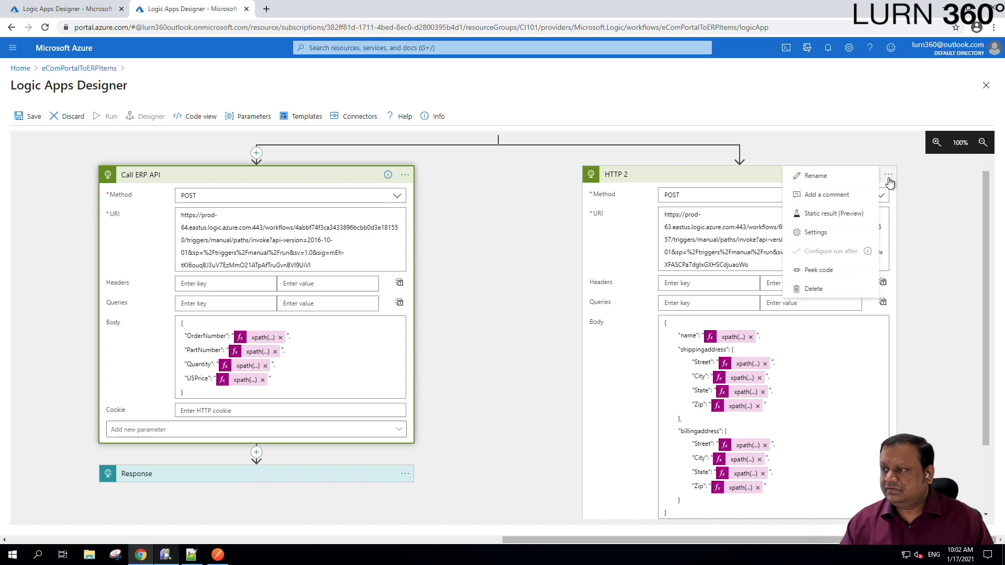
left_click(852, 178)
type("Call CRM API")
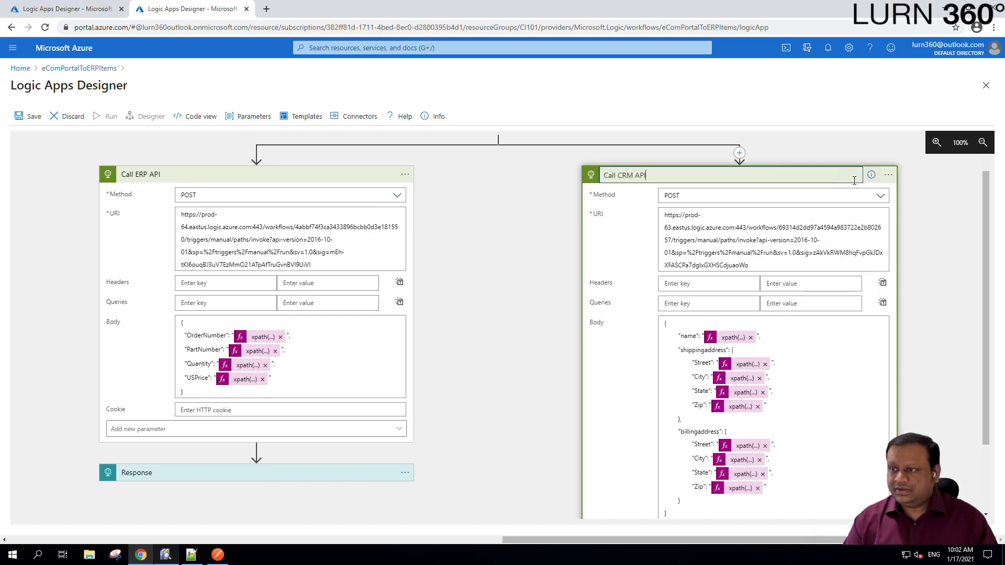
left_click(514, 242)
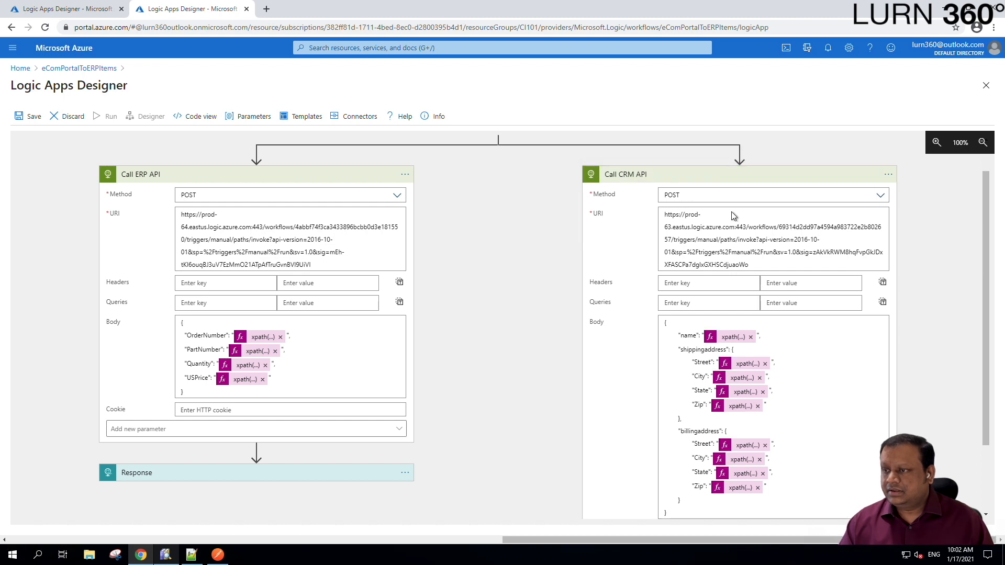
left_click(721, 178)
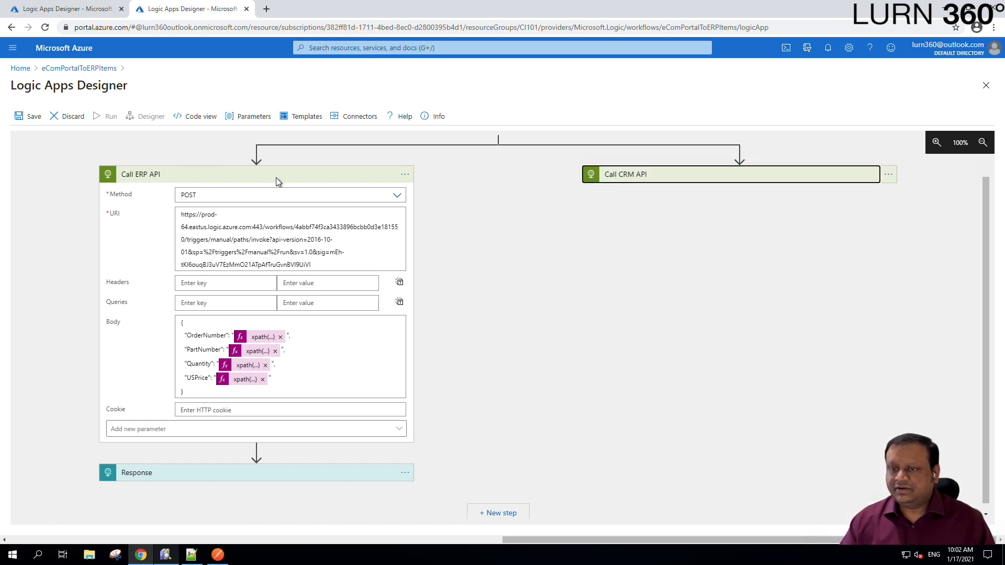
- Collapse Call ERP API and move Response below where both API branches rejoin
left_click(278, 180)
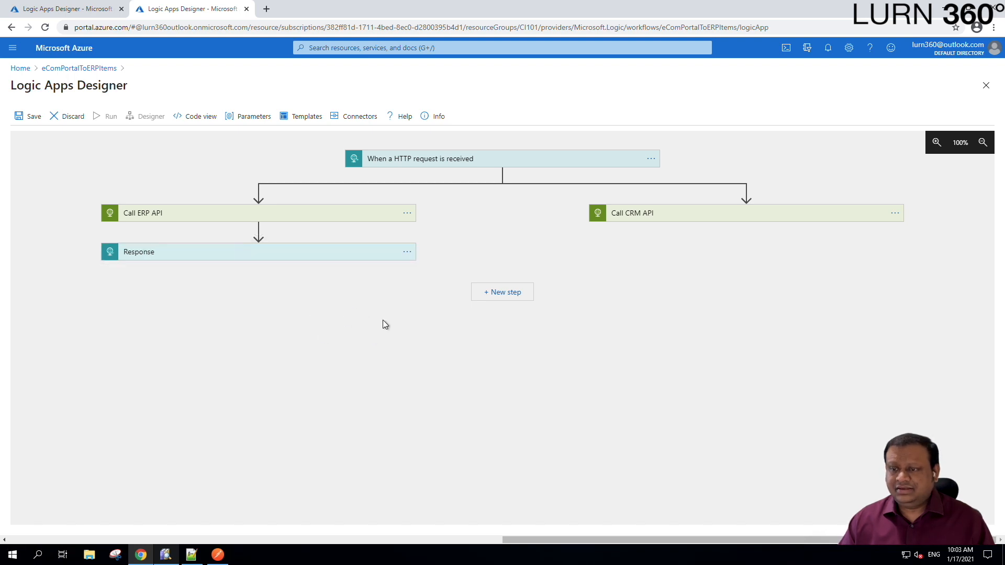
left_click(505, 293)
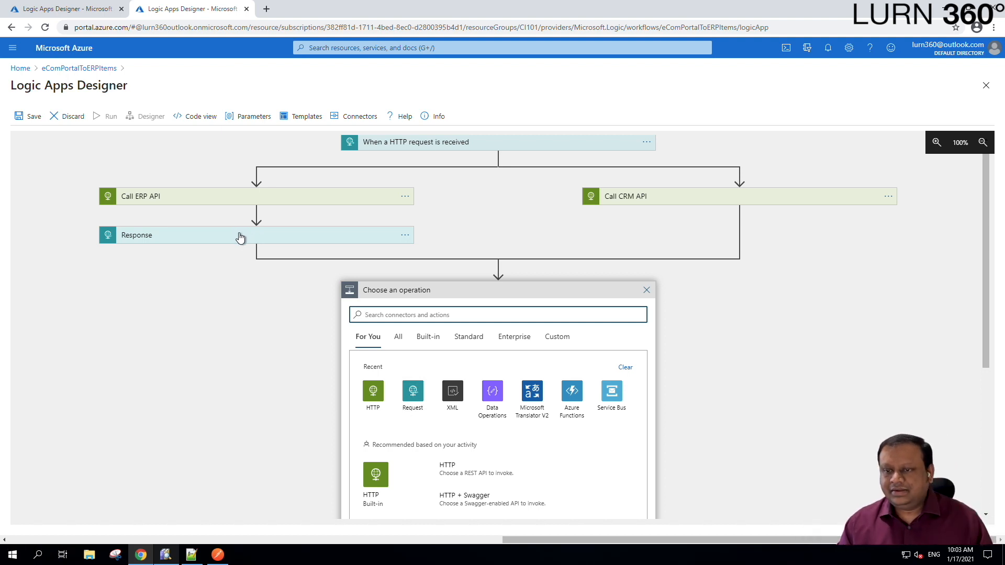
left_click_drag(249, 238, 498, 274)
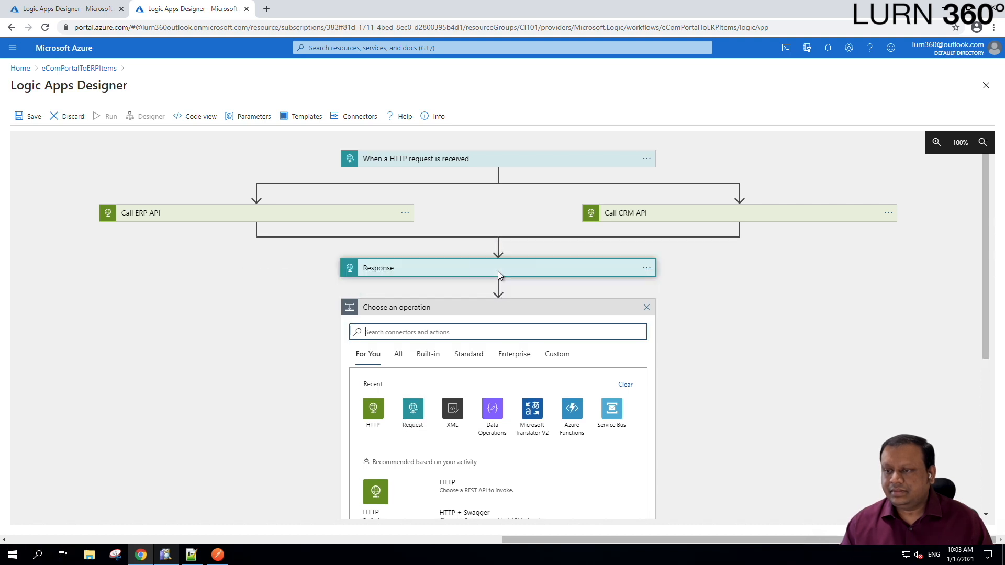
left_click(646, 308)
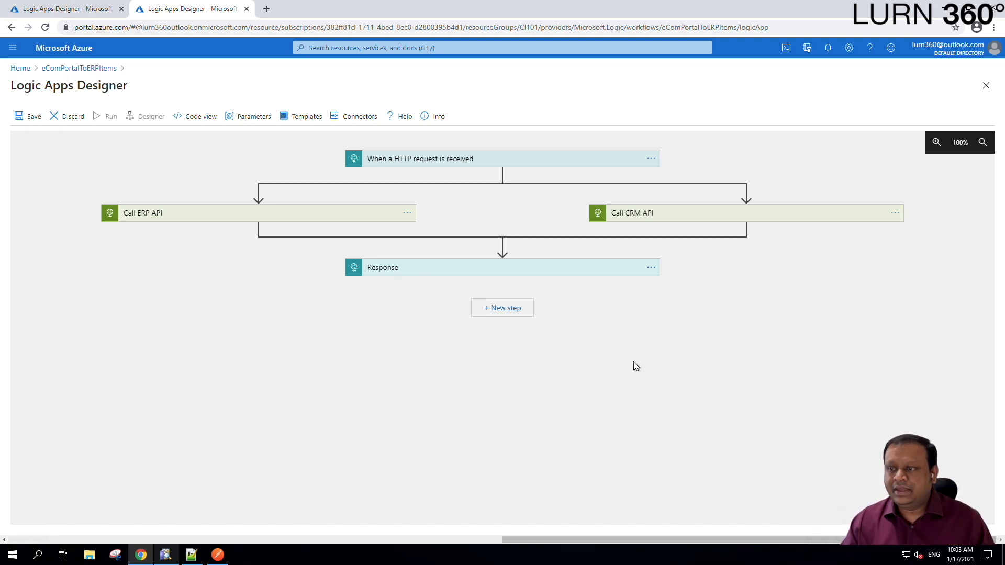
- Save eComPortalToERPItems with Response running after both parallel API calls
left_click(33, 116)
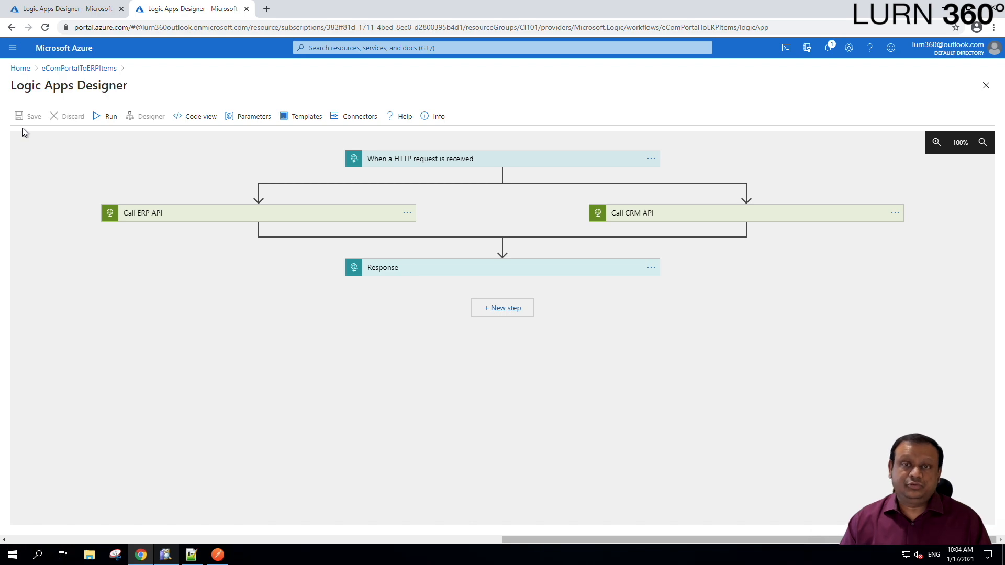
- Copy the HTTP POST URL from the eComPortalToERPItems request trigger
left_click(218, 554)
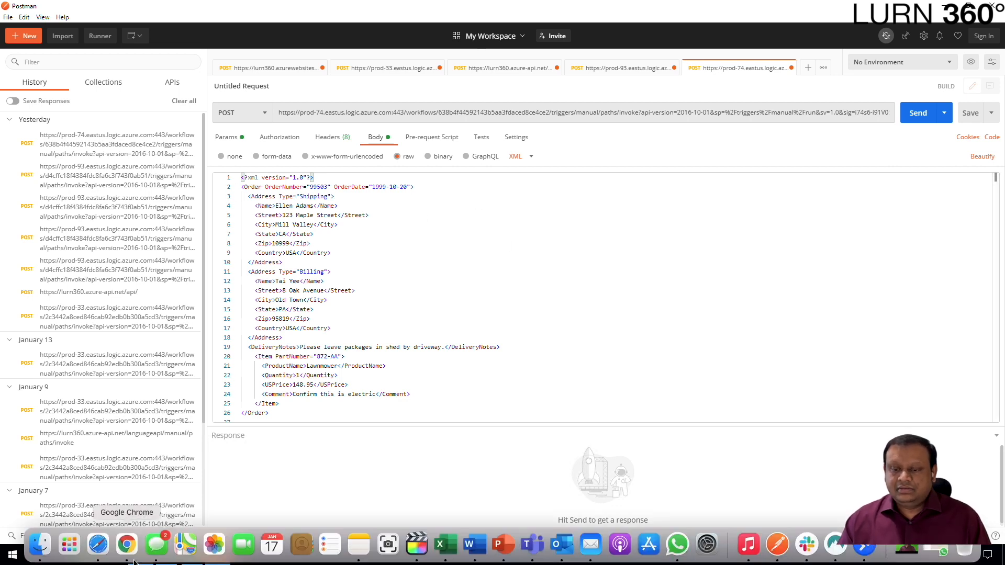
left_click(572, 376)
left_click(140, 554)
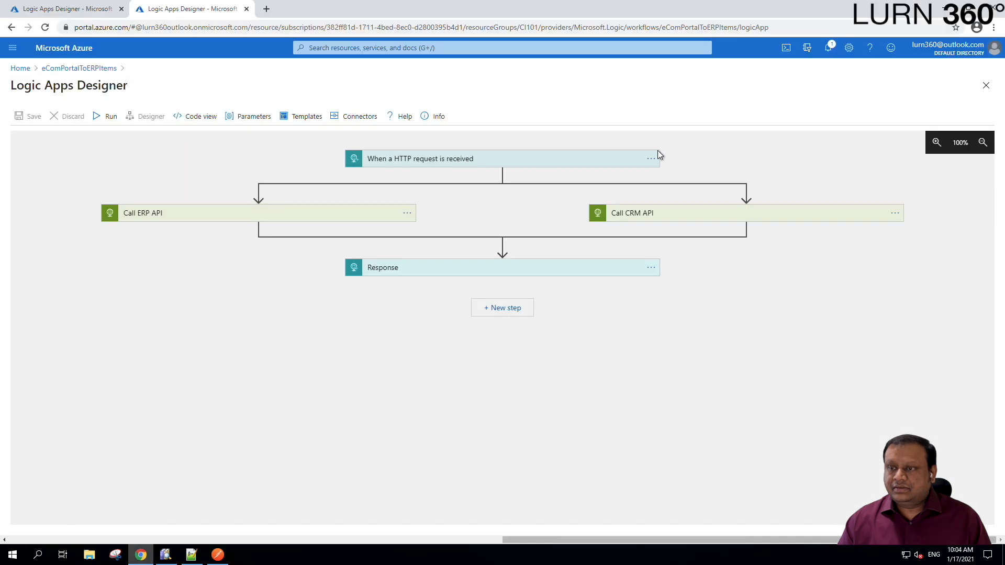
left_click(515, 159)
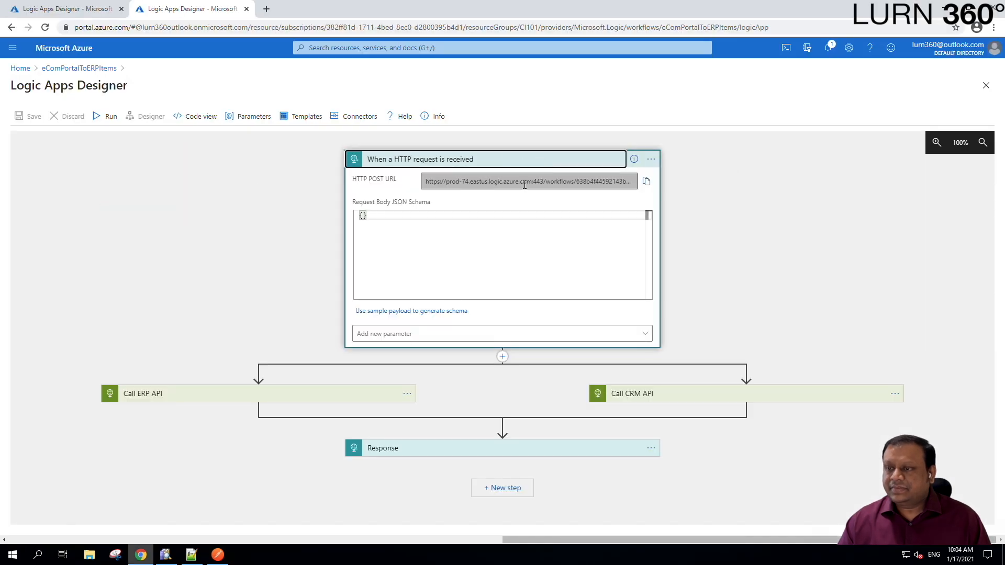
left_click_drag(421, 181, 636, 181)
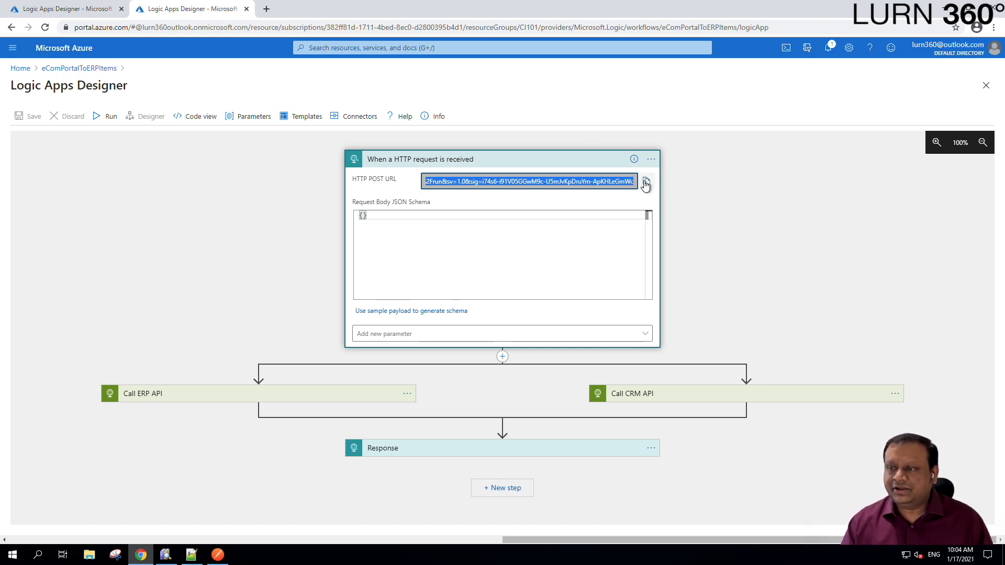
left_click(646, 181)
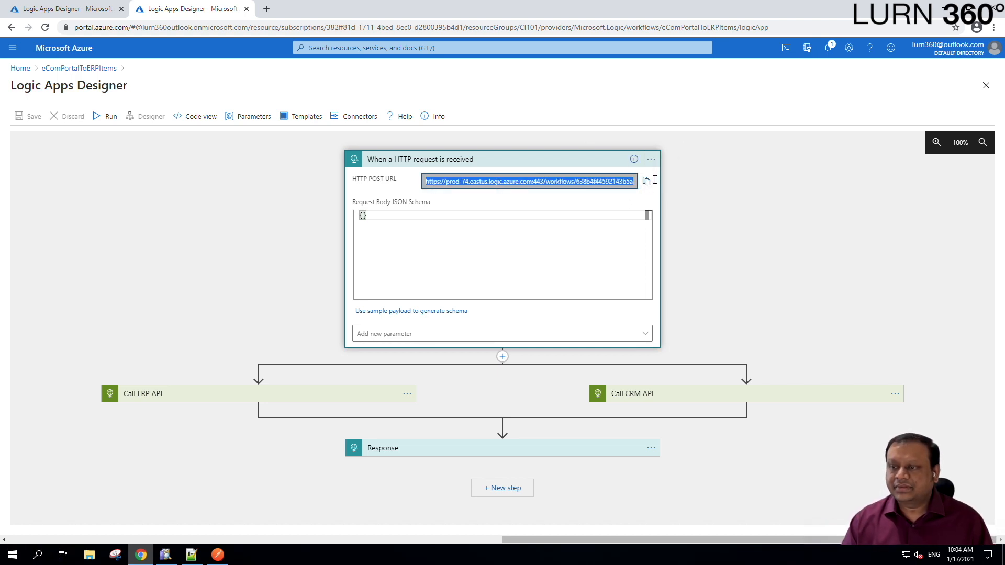
- Paste the trigger URL into Postman's request field and send the XML order, getting 200 OK
left_click(217, 555)
left_click(641, 113)
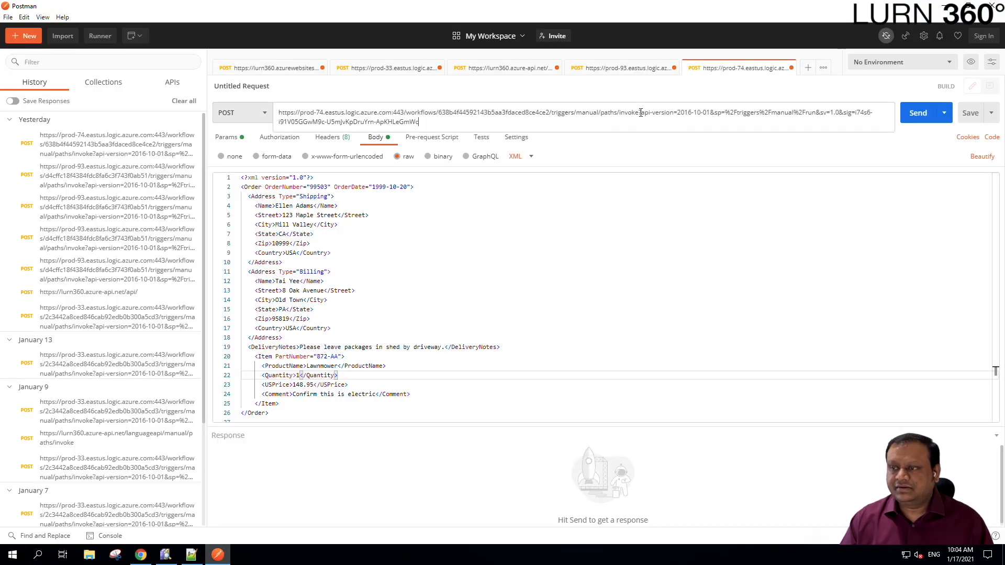
left_click_drag(445, 123, 275, 112)
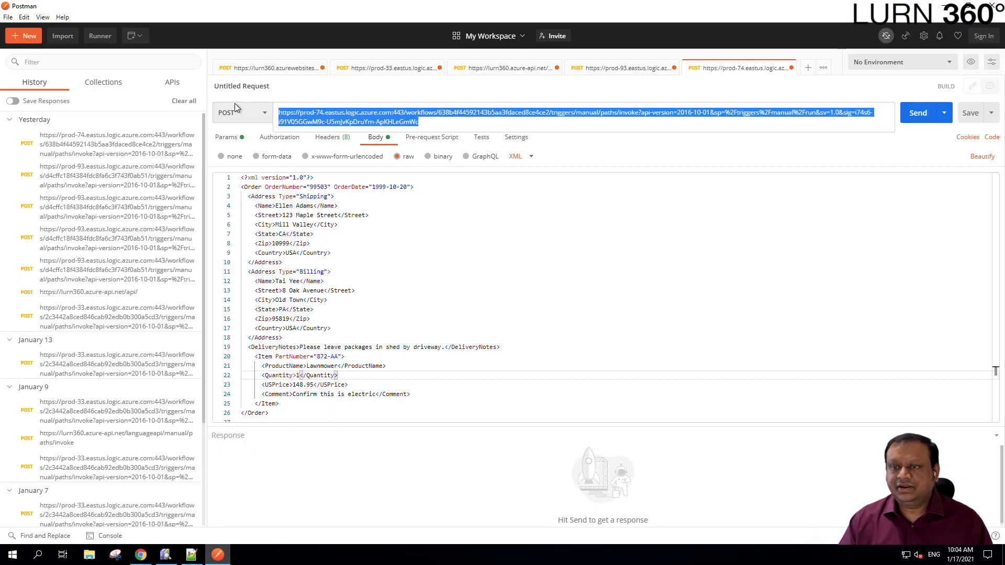
left_click(603, 253)
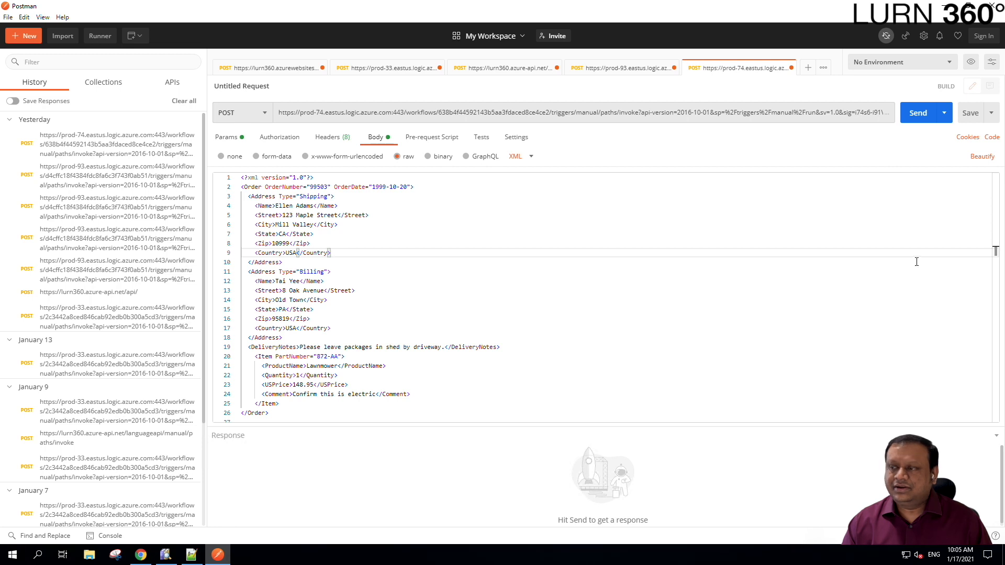
left_click(917, 119)
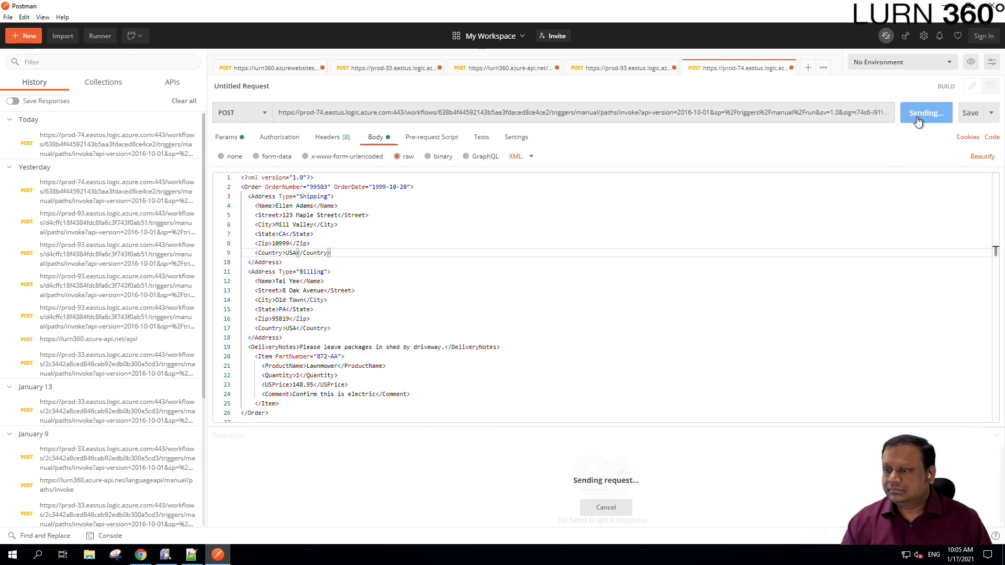
mouse_move(832, 441)
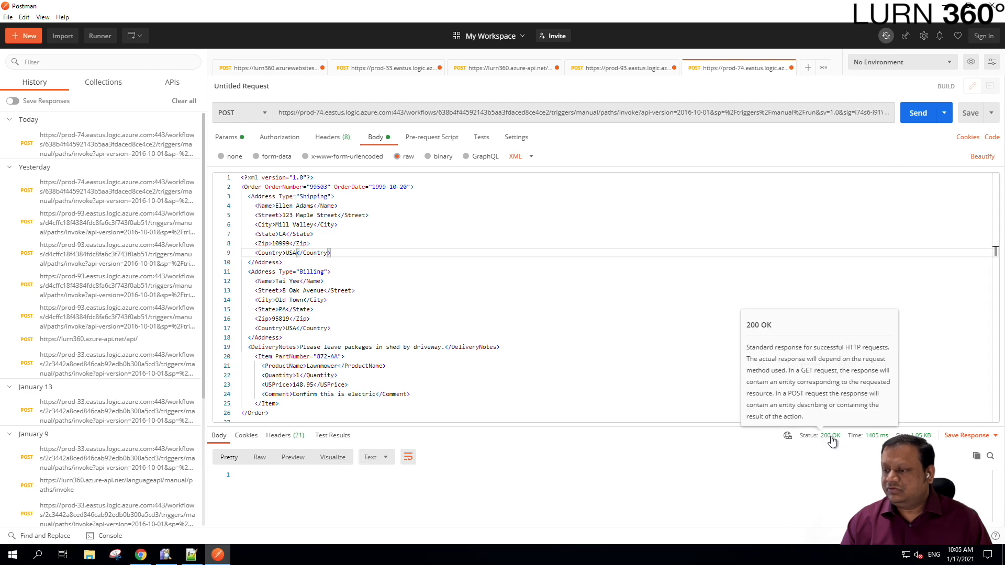
left_click(142, 554)
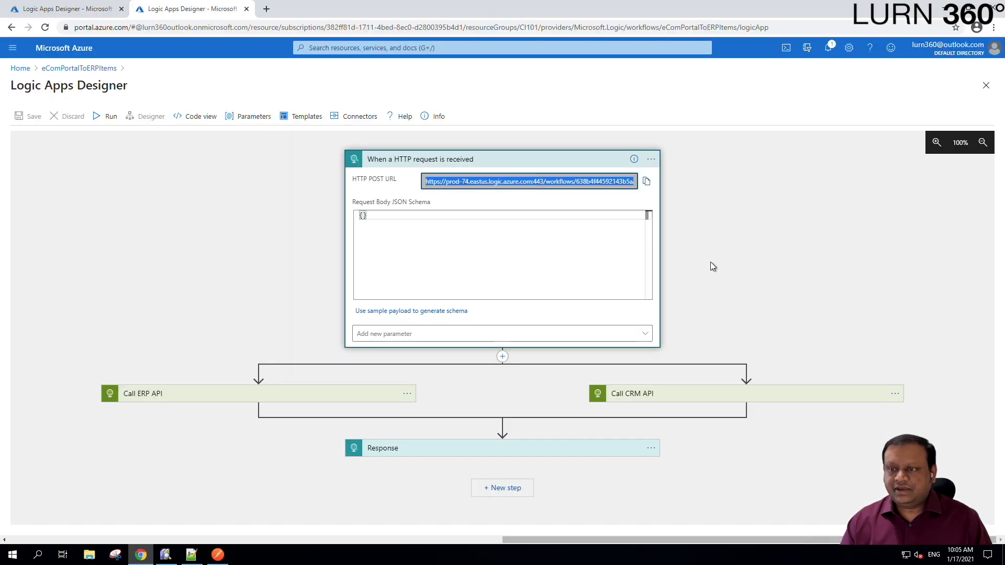
- Refresh eComPortalToERPItems' run history and open the 10:05 AM run, where every step succeeded
left_click(86, 72)
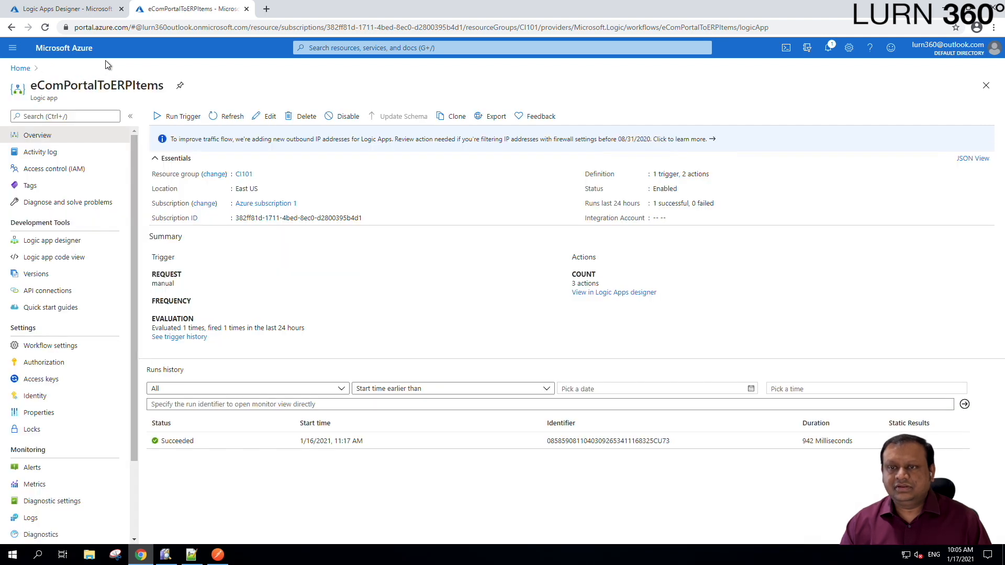
left_click(230, 118)
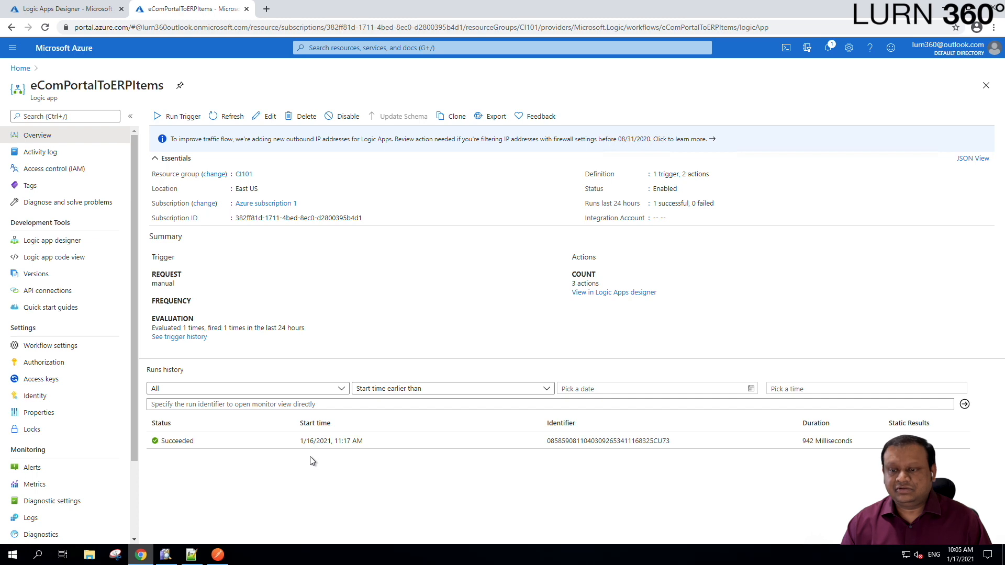
left_click(226, 119)
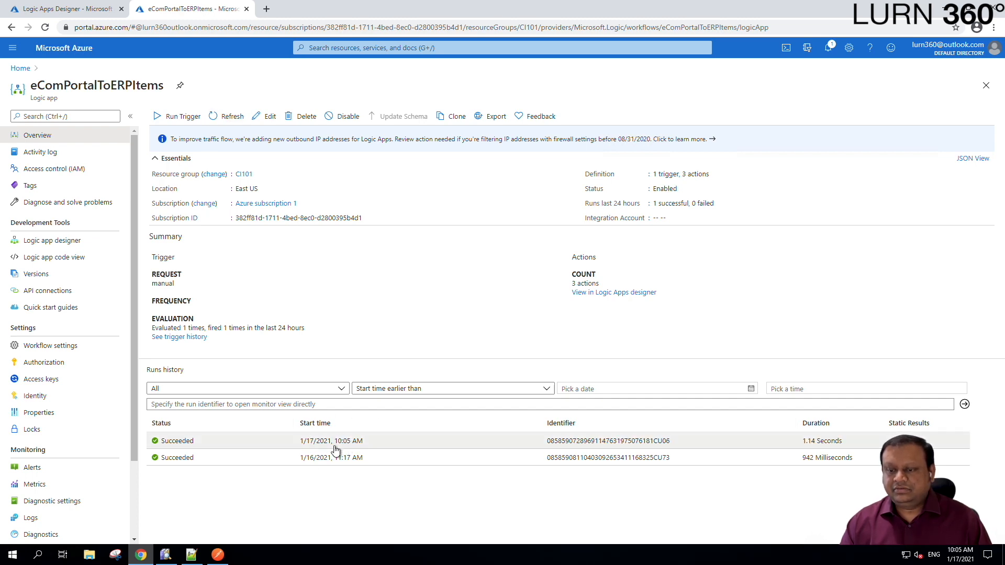
left_click(279, 445)
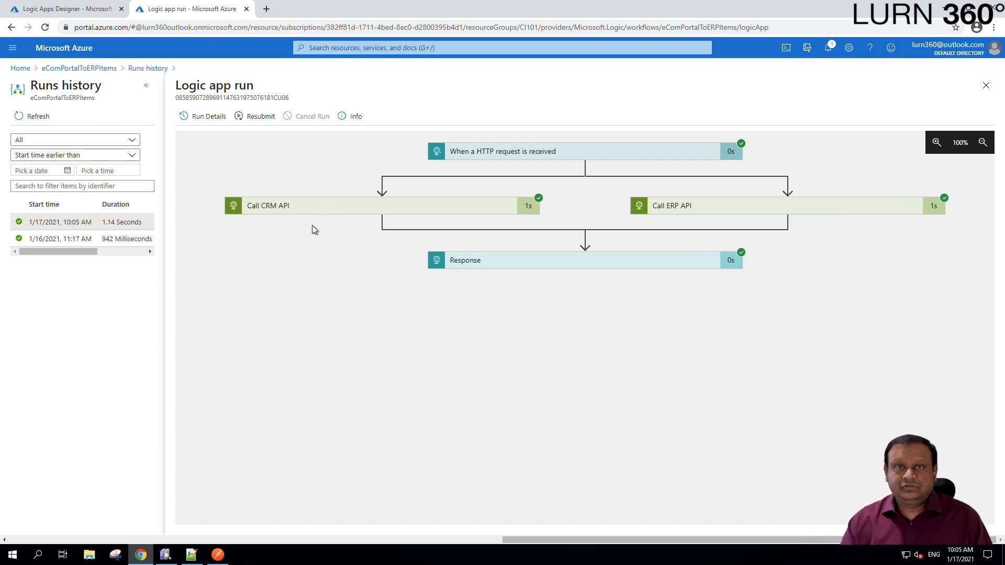
left_click(88, 10)
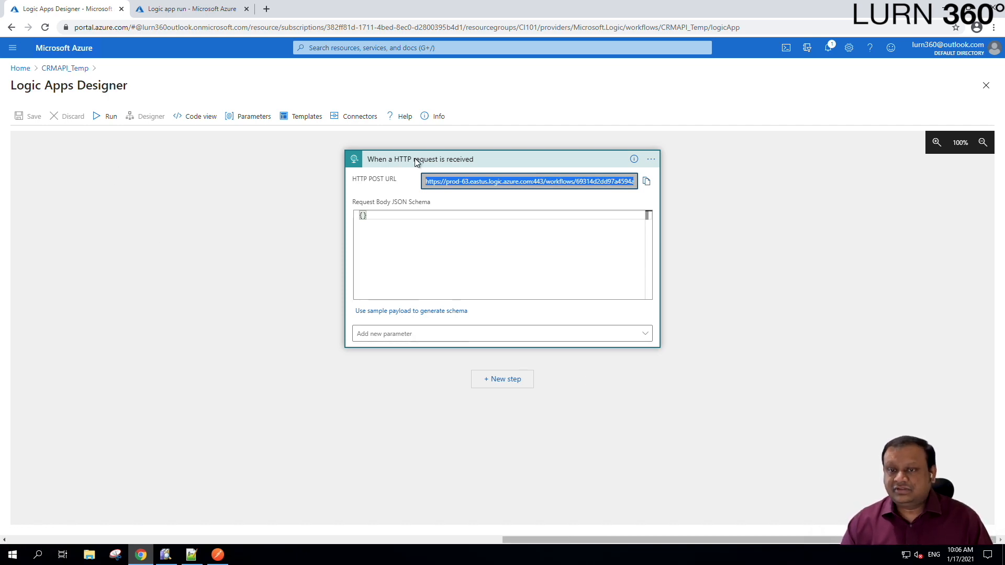
- Refresh CRMAPI_Temp's run history, open the succeeded 10:05 AM run and expand its trigger
left_click(77, 70)
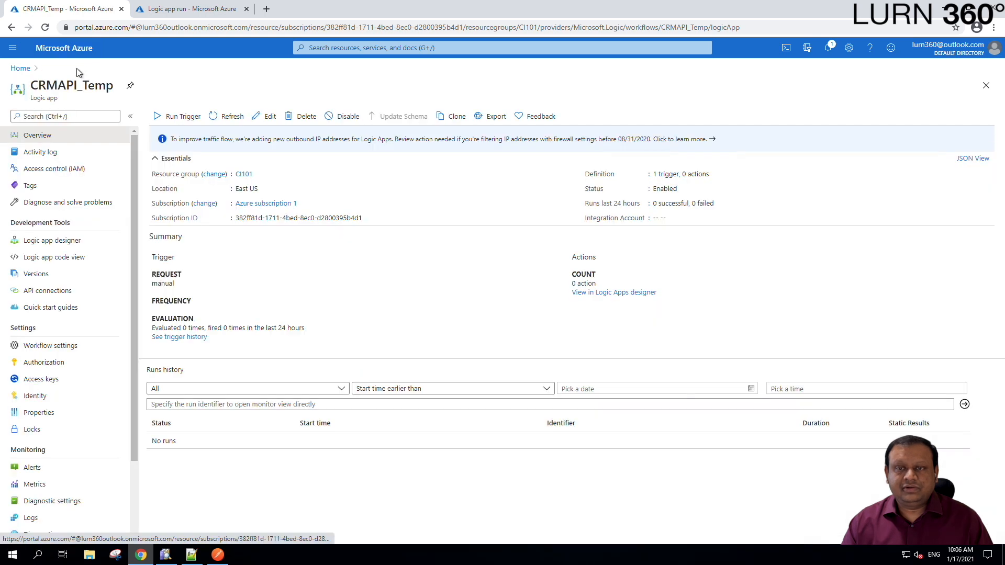
left_click(233, 118)
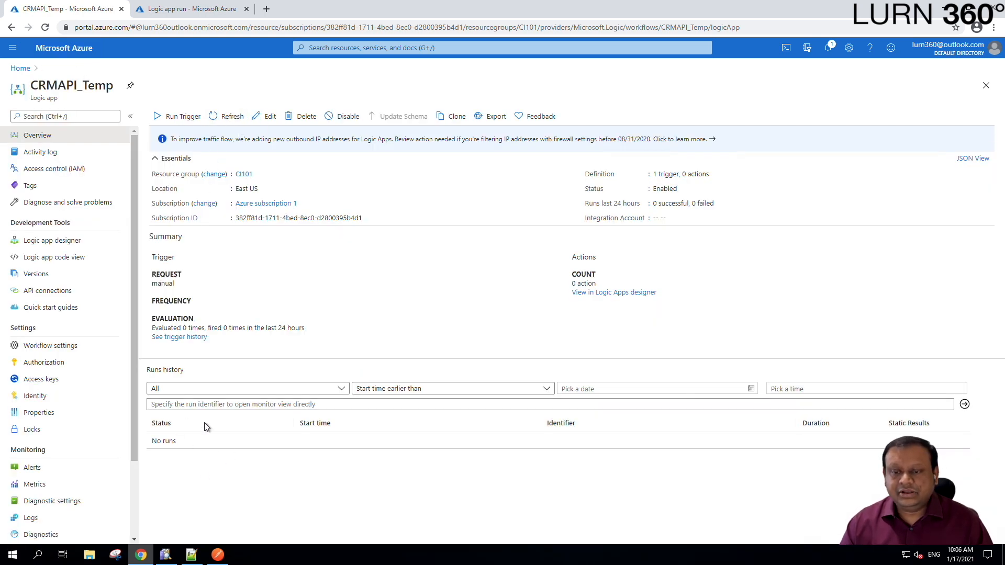
left_click(233, 119)
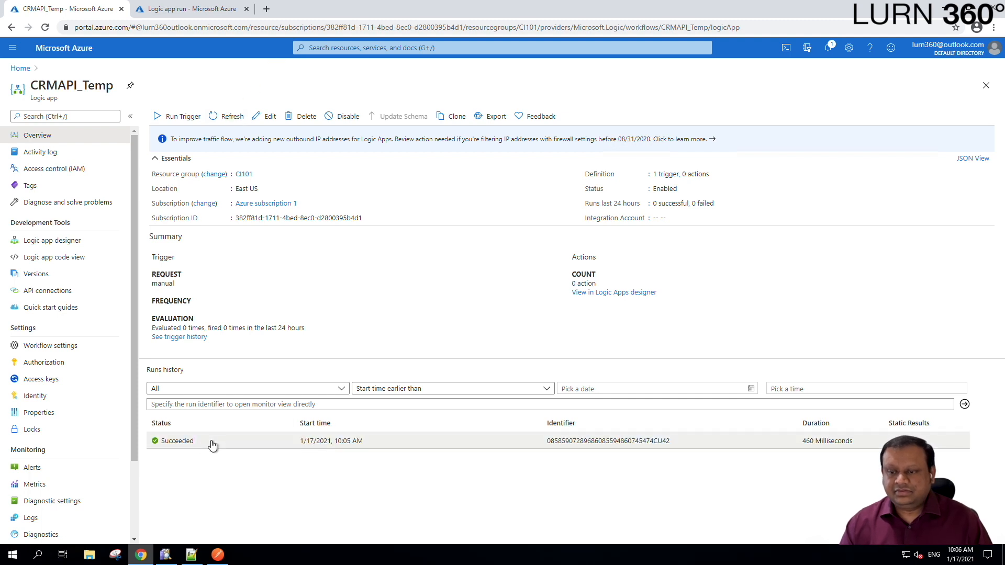
left_click(235, 444)
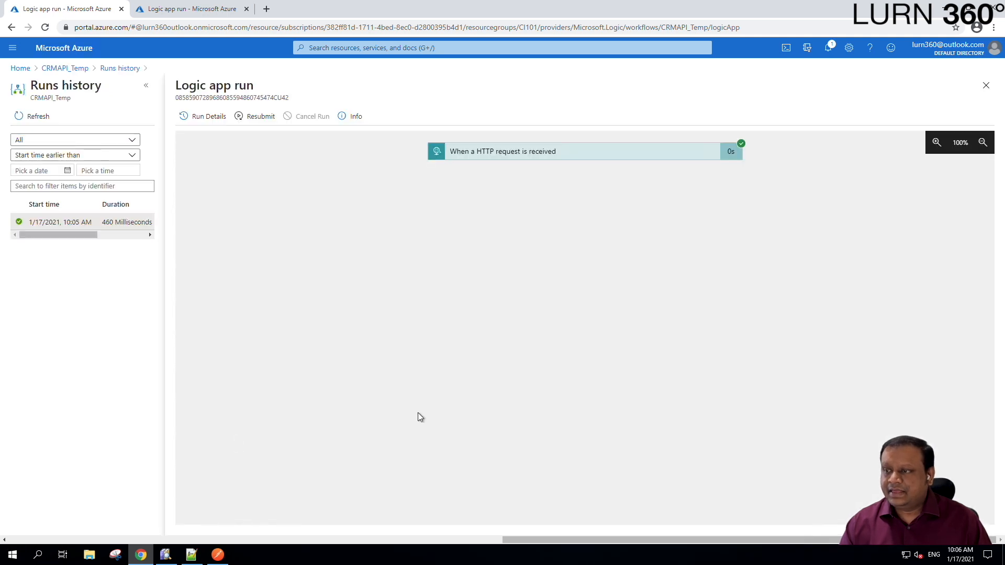
left_click(631, 153)
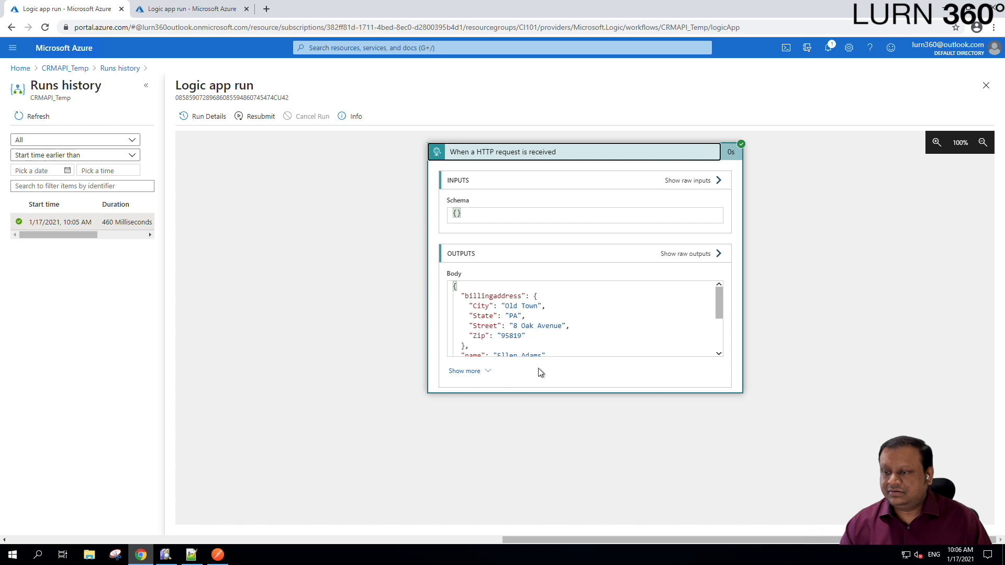
left_click(490, 372)
- Scroll through the trigger's output body to review the shippingaddress and billingaddress JSON
left_click(616, 324)
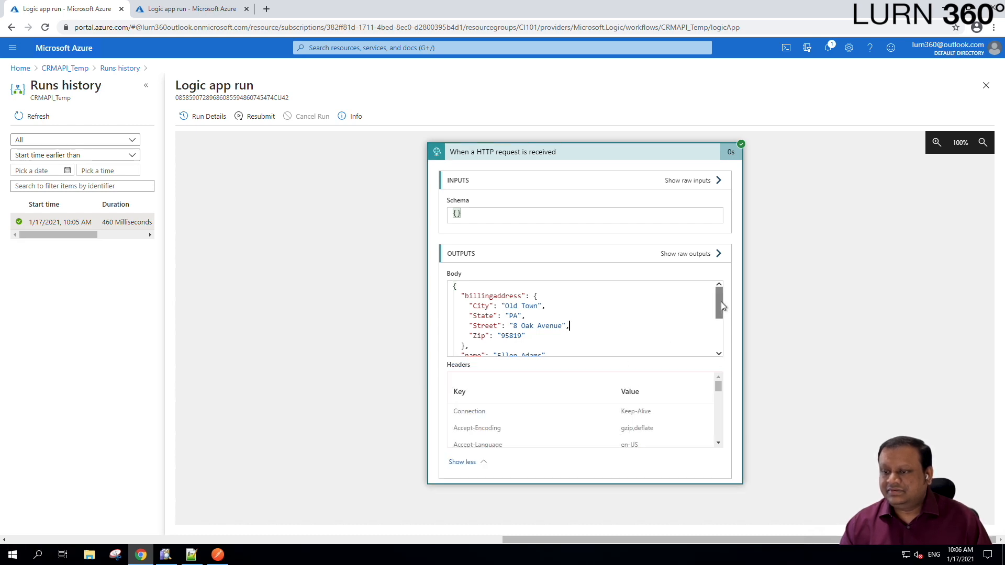
mouse_move(717, 303)
left_mouse_down()
mouse_move(721, 290)
mouse_move(716, 329)
mouse_move(717, 313)
left_mouse_up()
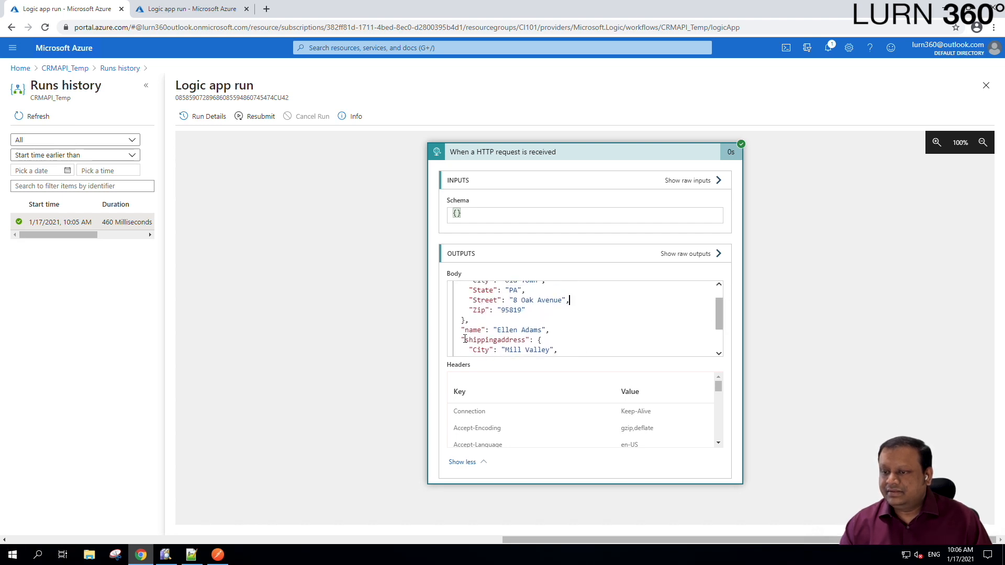
left_click_drag(718, 317, 717, 269)
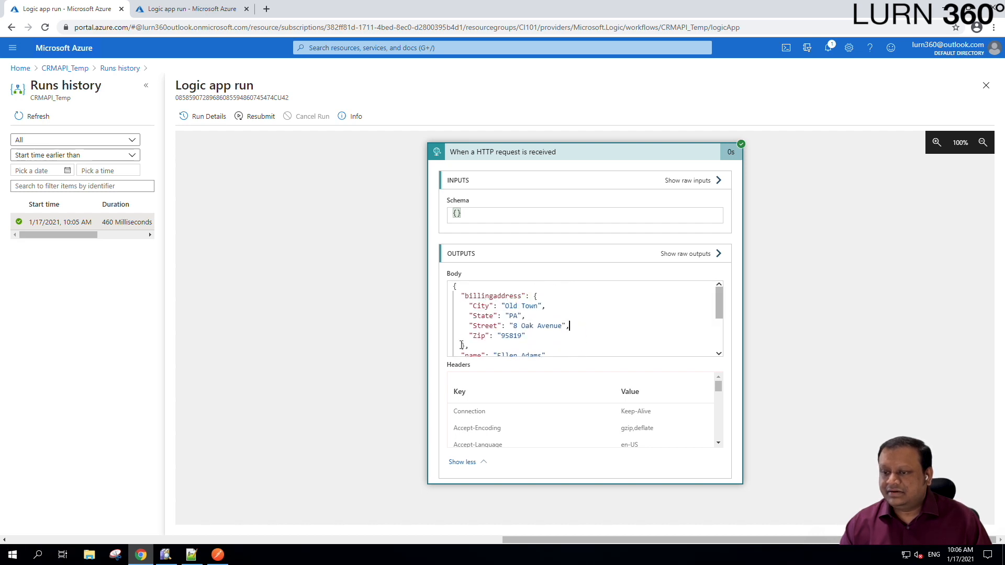
left_click_drag(465, 341, 462, 291)
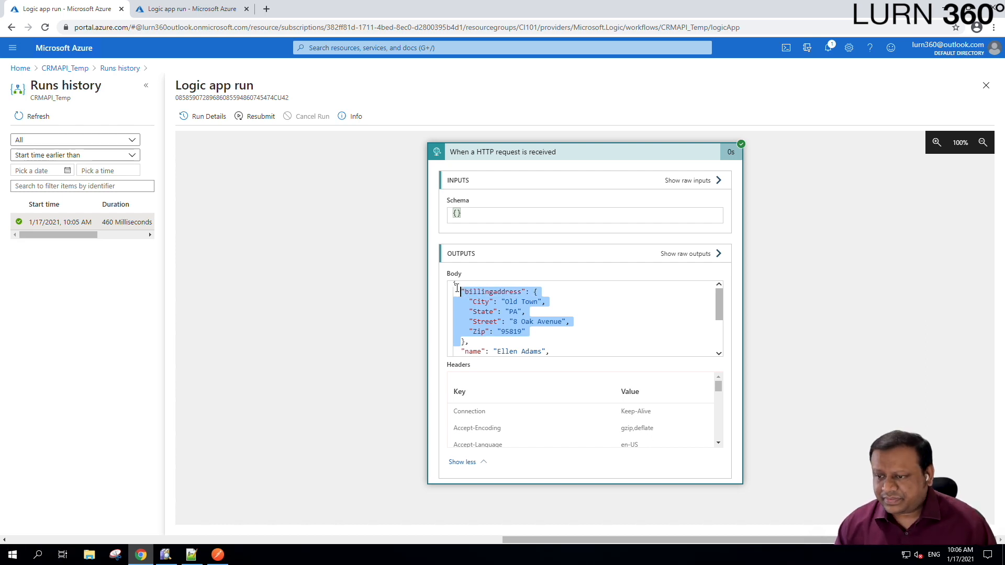
left_click(485, 314)
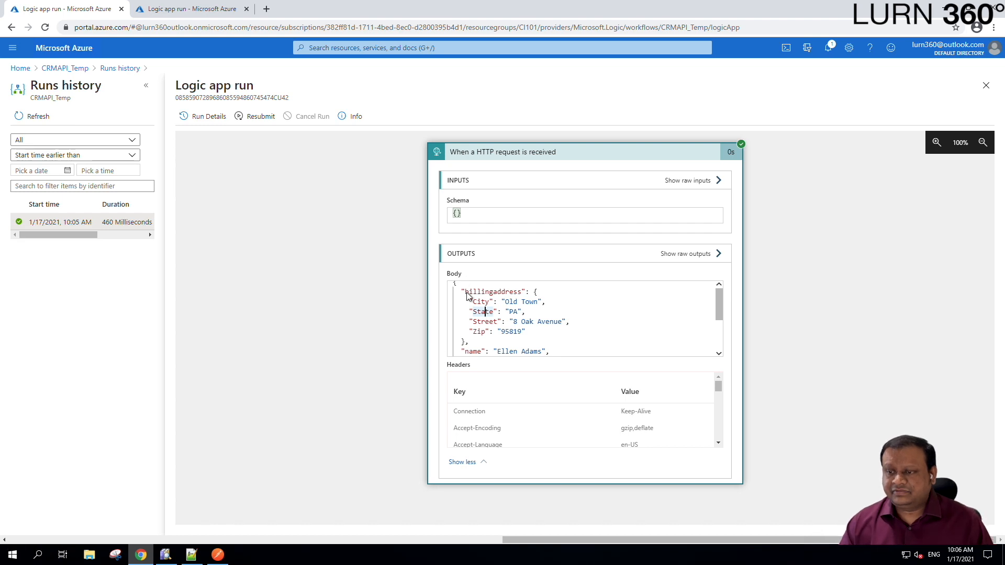
scroll(507, 324, "down", 1)
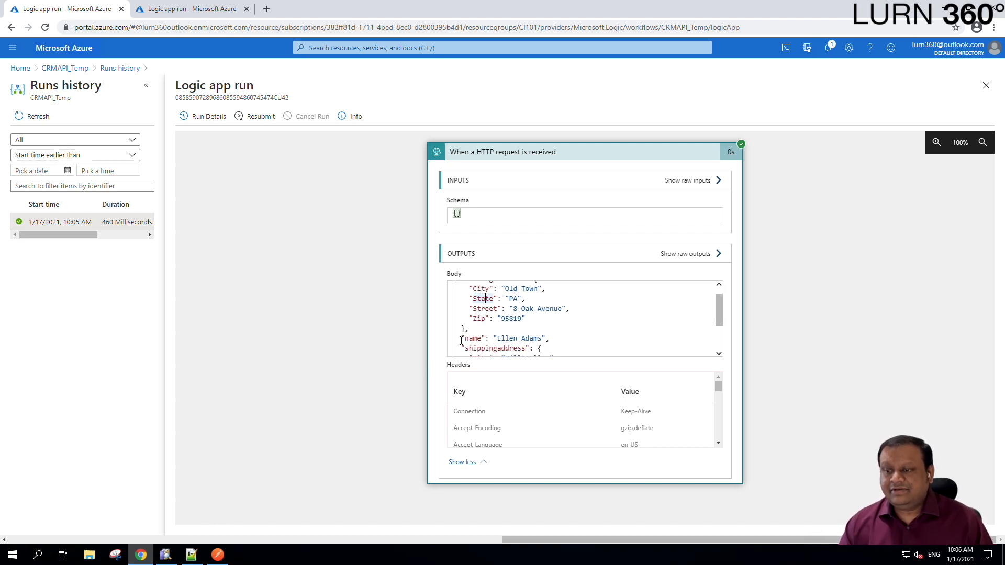
left_click_drag(461, 340, 553, 328)
left_click(486, 352)
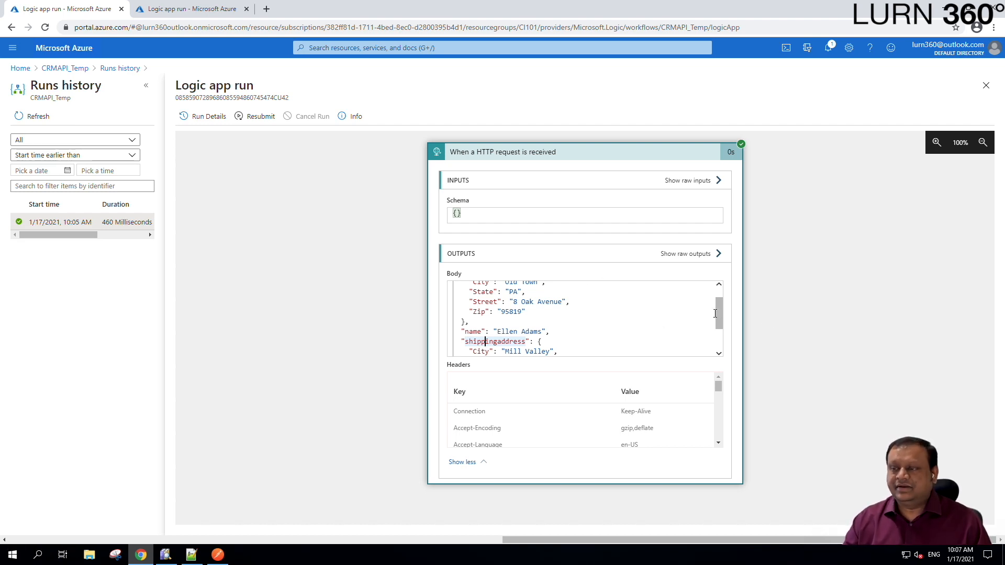
scroll(717, 325, "down", 2)
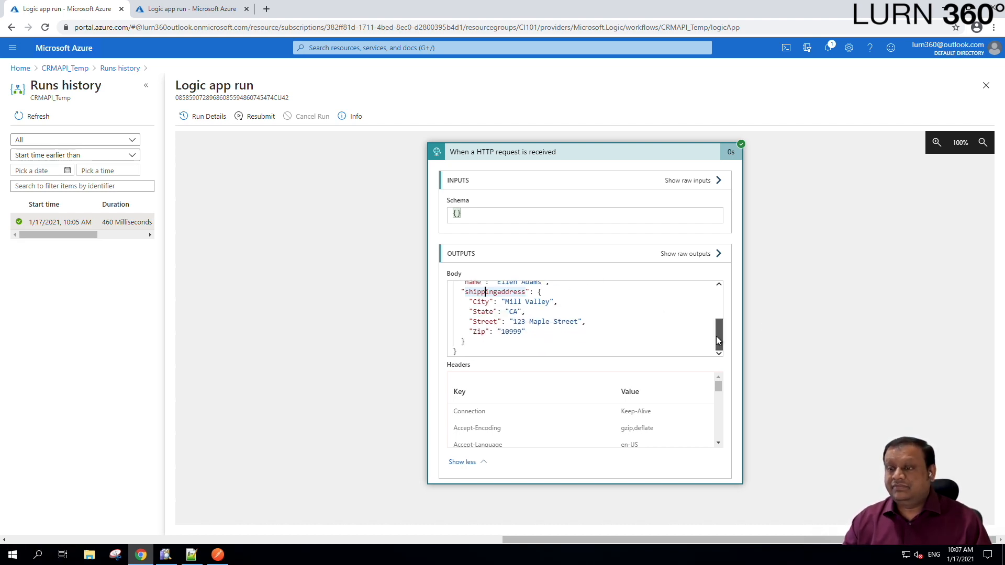
left_click_drag(717, 340, 722, 288)
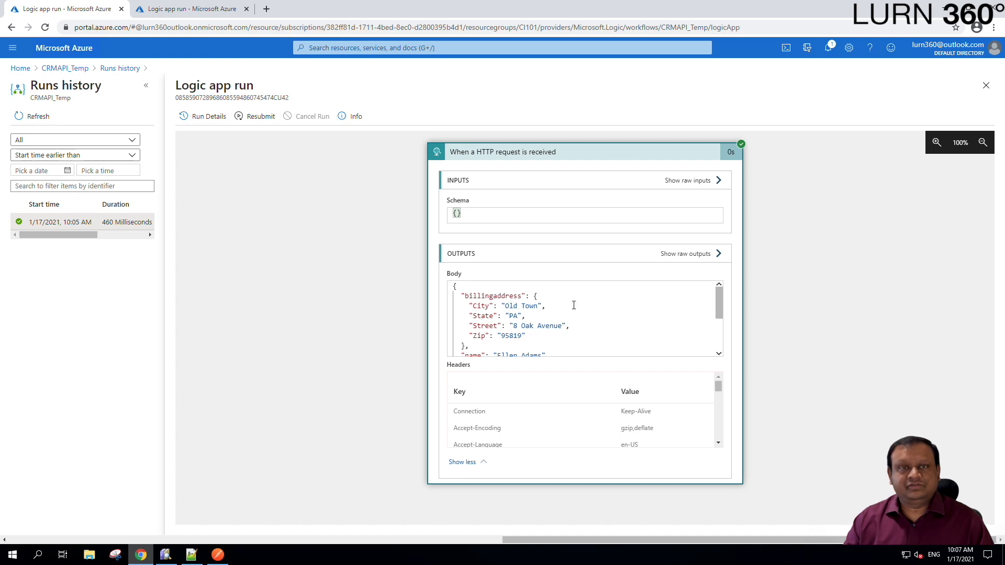
- Check Postman's 200 OK, then return to the eComPortalToERPItems 10:05 AM run view
left_click(216, 559)
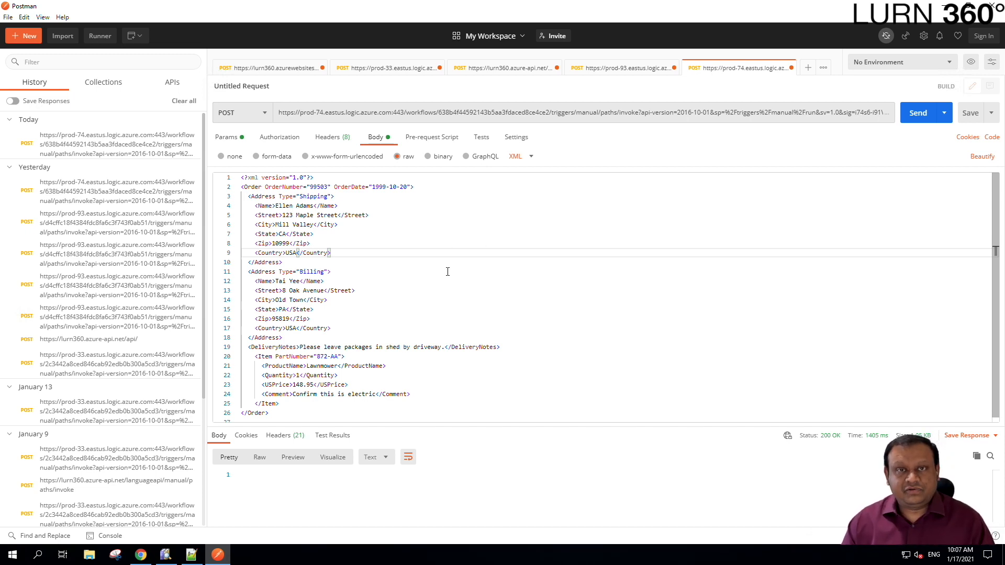
left_click(140, 555)
left_click(207, 9)
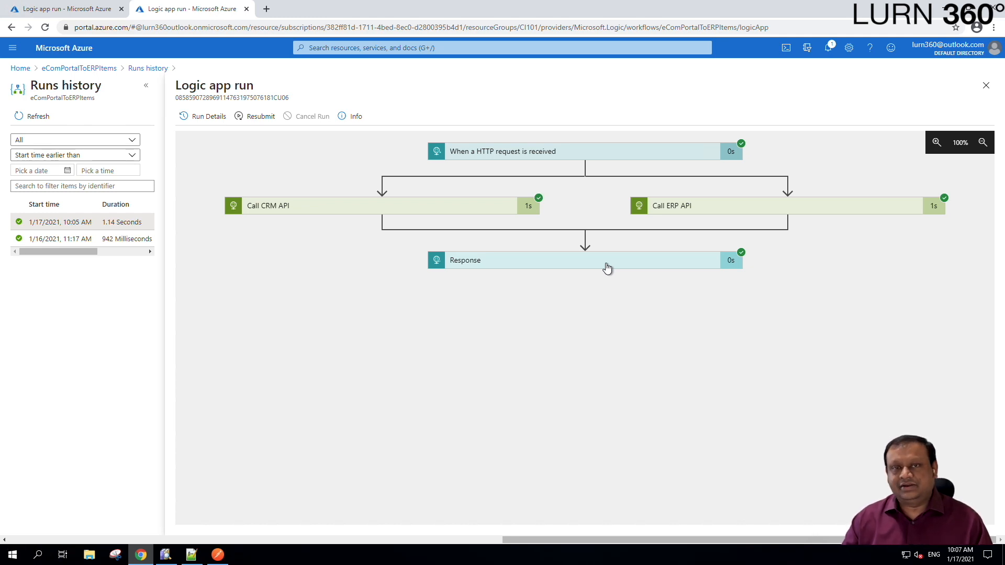
- Review the Call ERP API and Call CRM API request bodies, then return to the eComPortalToERPItems overview
left_click(785, 205)
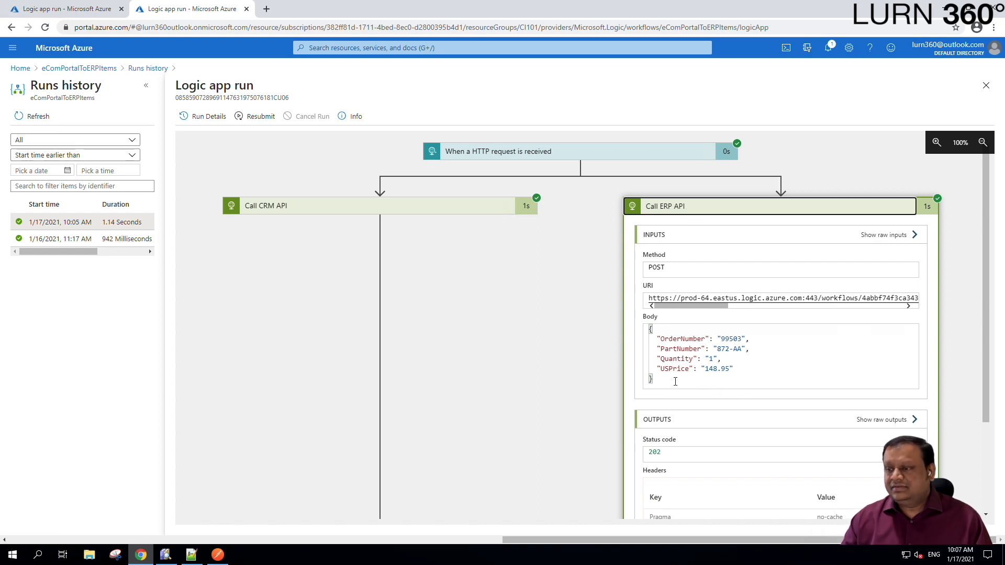
left_click_drag(675, 382, 649, 334)
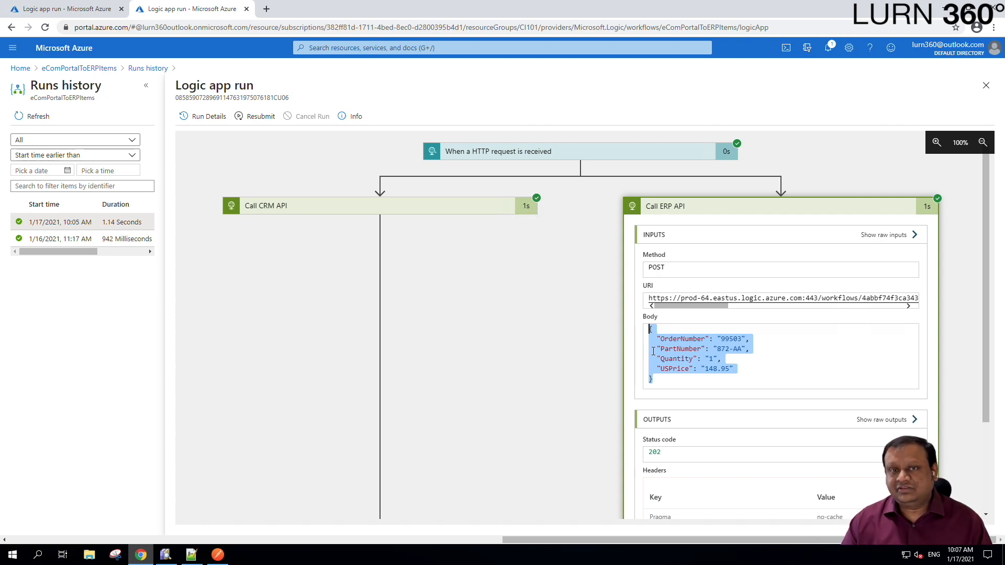
left_click(315, 211)
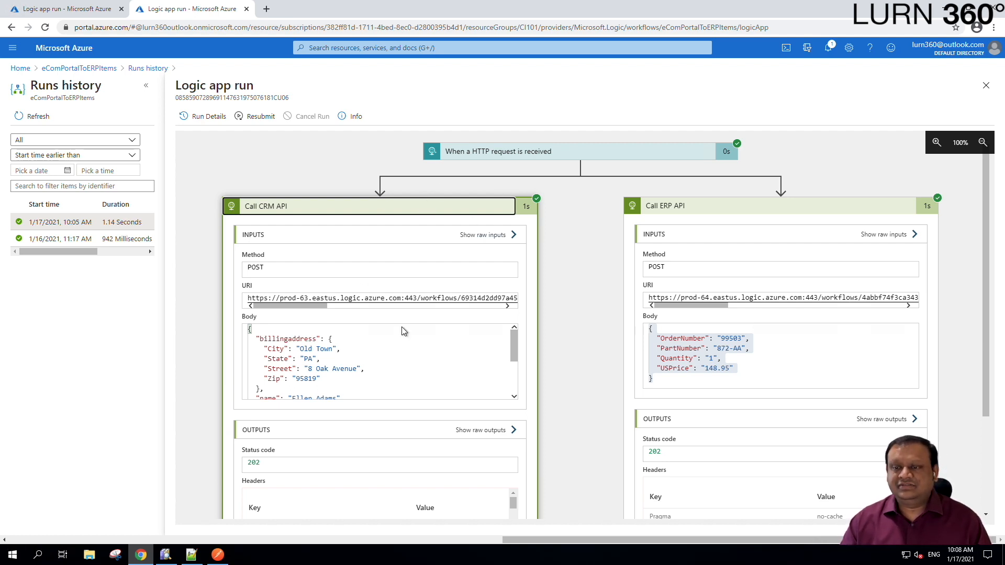
left_click(380, 367)
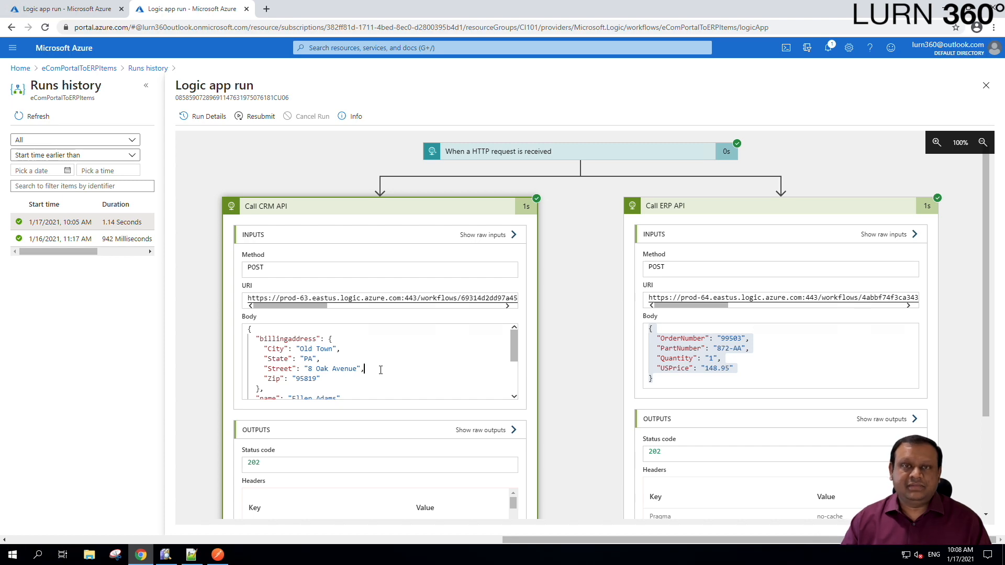
left_click(91, 69)
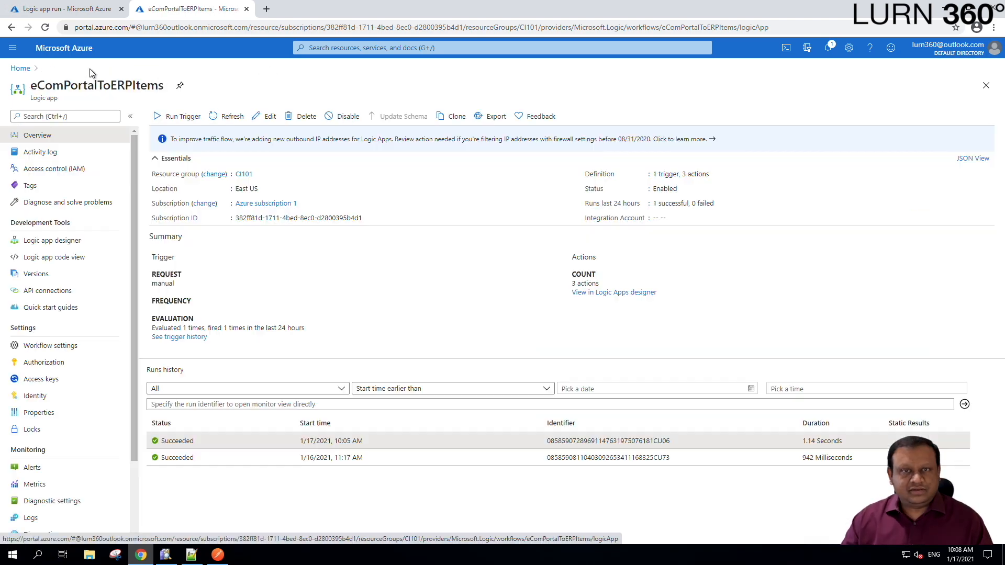
- Open eComPortalToERPItems in the Logic Apps Designer from the Overview page
left_click(269, 116)
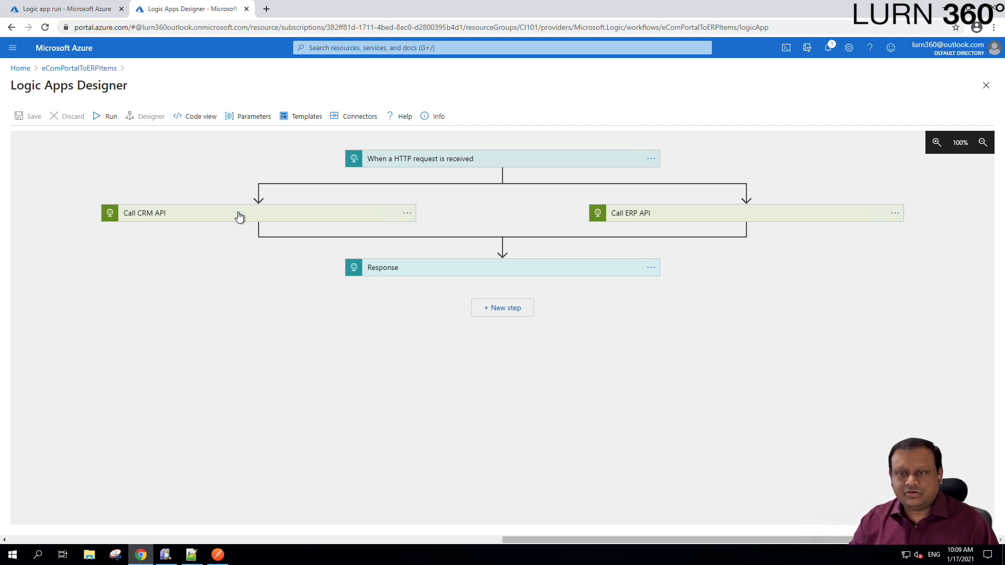
- Move Call CRM API below Call ERP API so they run in sequence, and save the workflow
left_click_drag(239, 216, 746, 234)
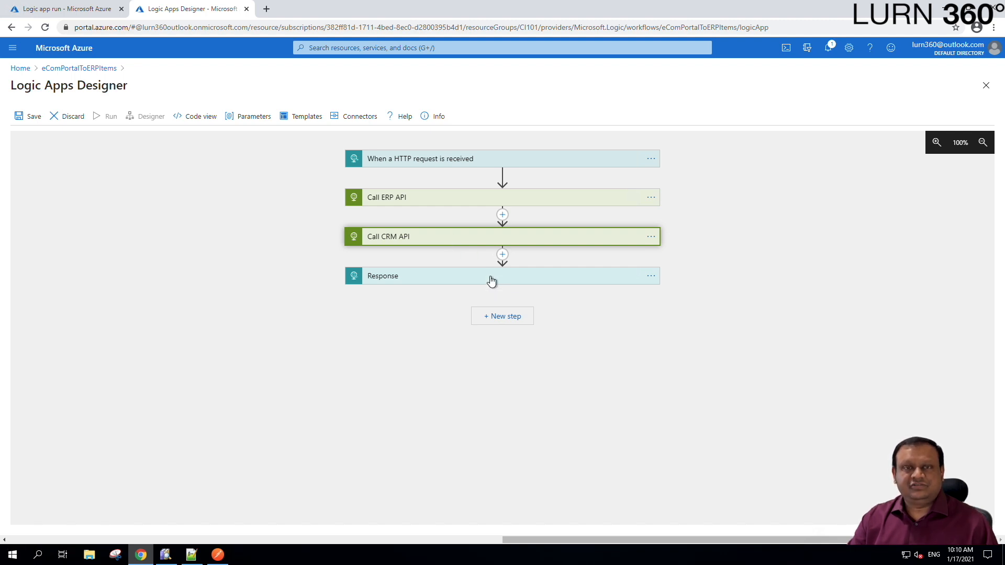
left_click(28, 123)
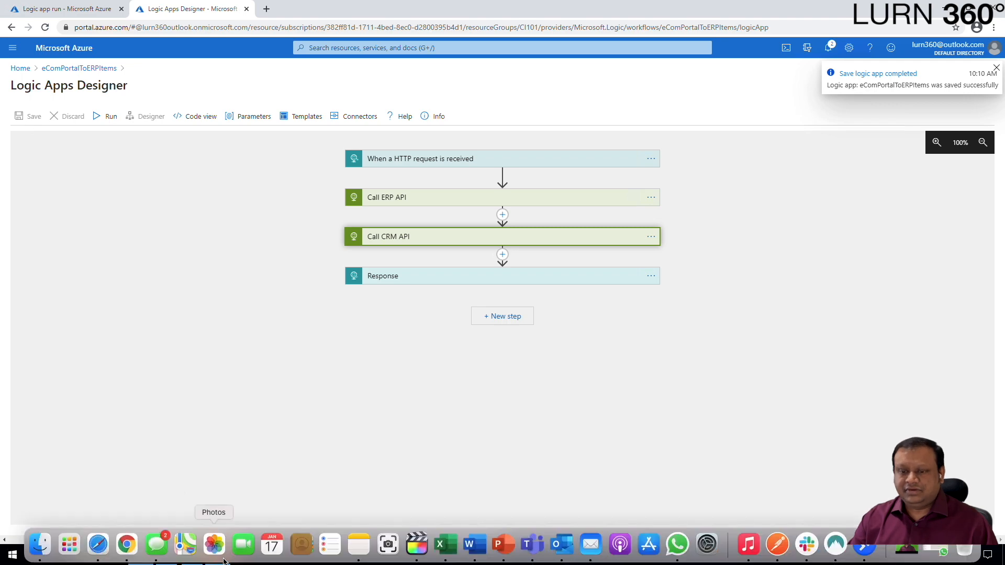
left_click(225, 555)
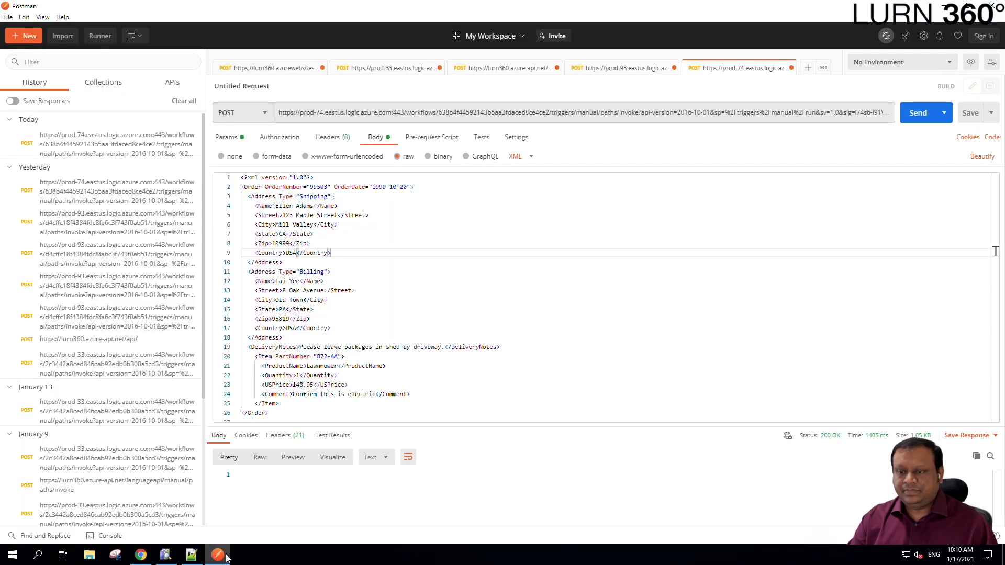
- Resend the XML order request from Postman to the logic app, getting 200 OK
left_click(916, 114)
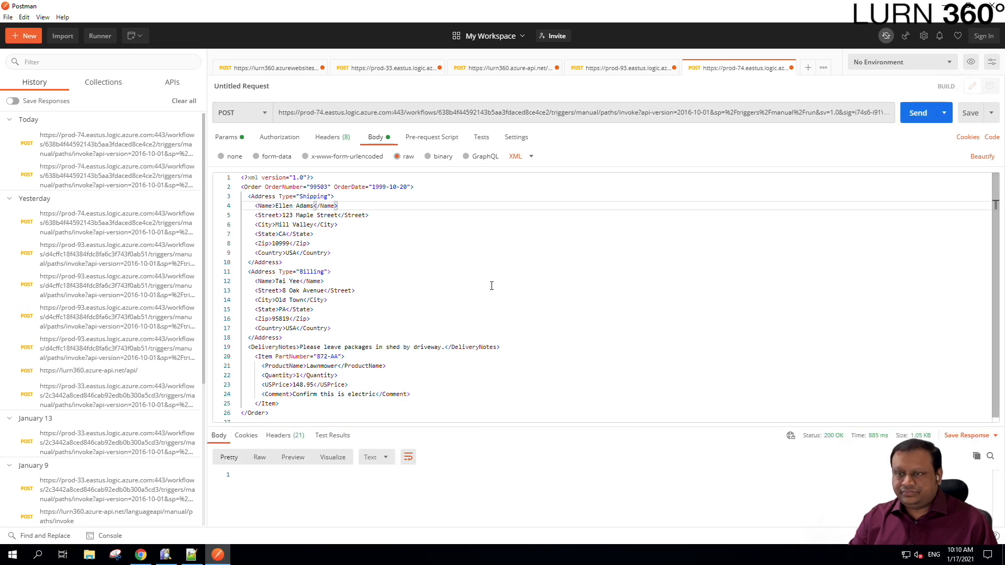
left_click(141, 556)
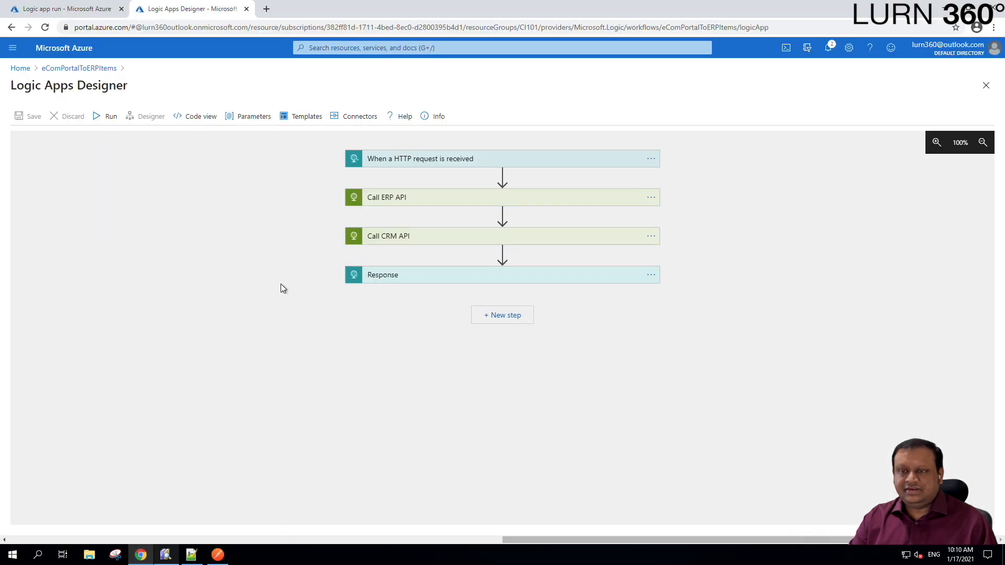
- Refresh the run history and open the 10:10 AM run with ERP, CRM and Response succeeded
left_click(97, 71)
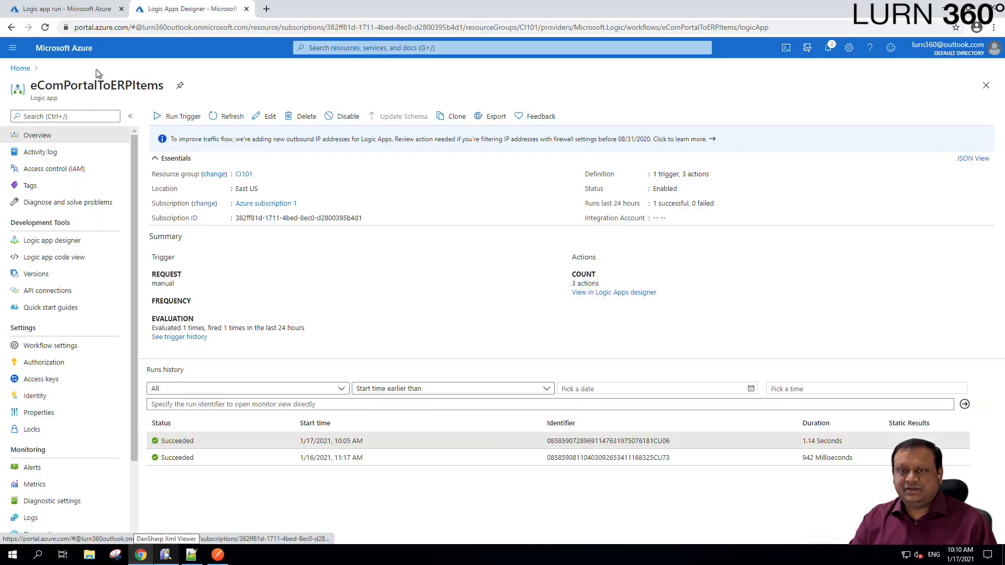
left_click(226, 116)
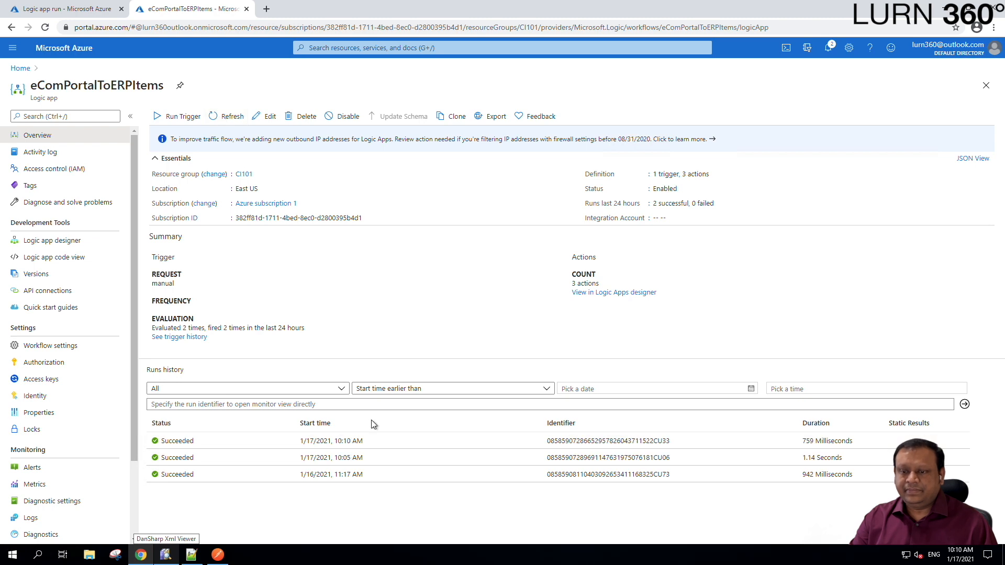
left_click(360, 440)
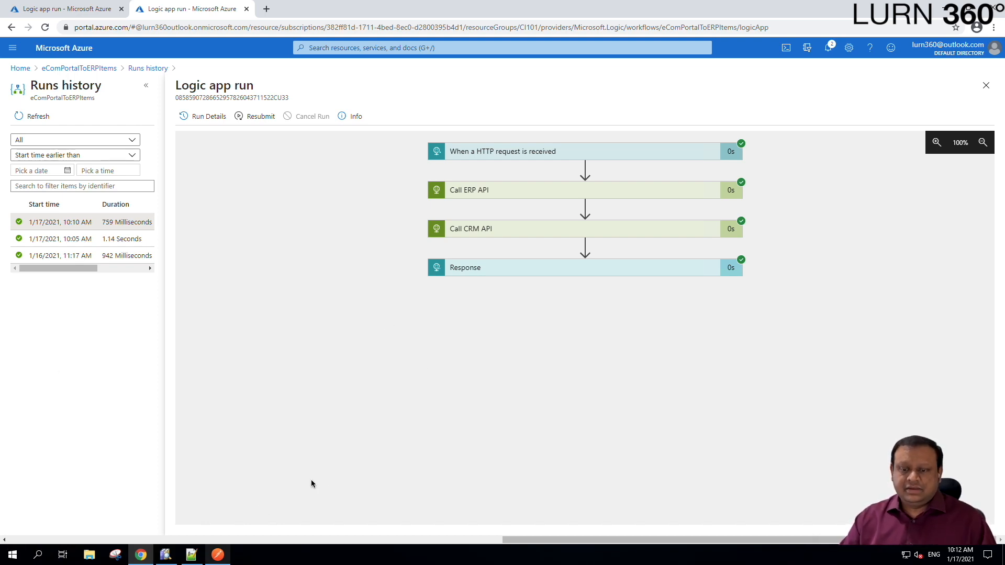
left_click(166, 555)
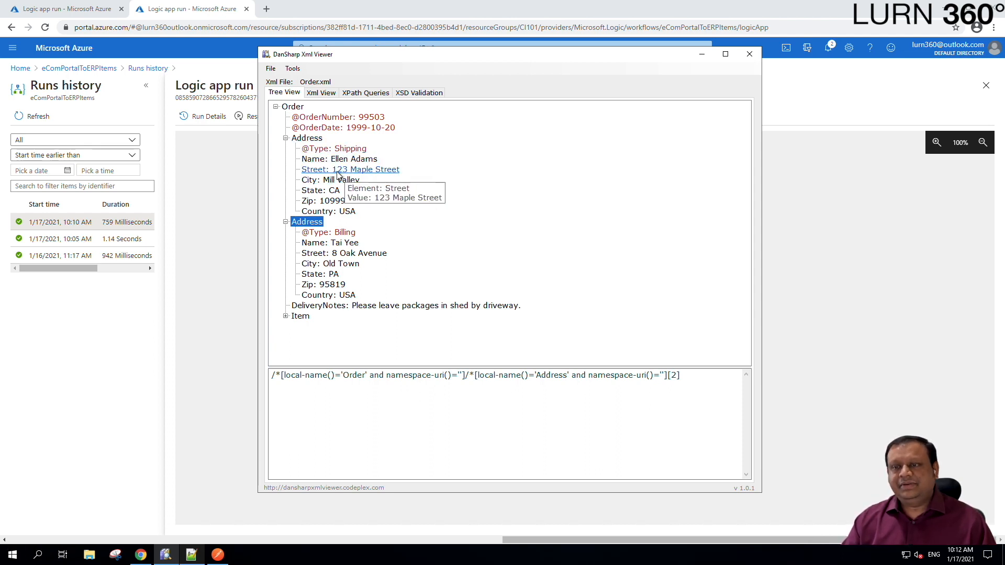
- Show the generated Address[1] XPath for the shipping Street element, 123 Maple Street
left_click(313, 139)
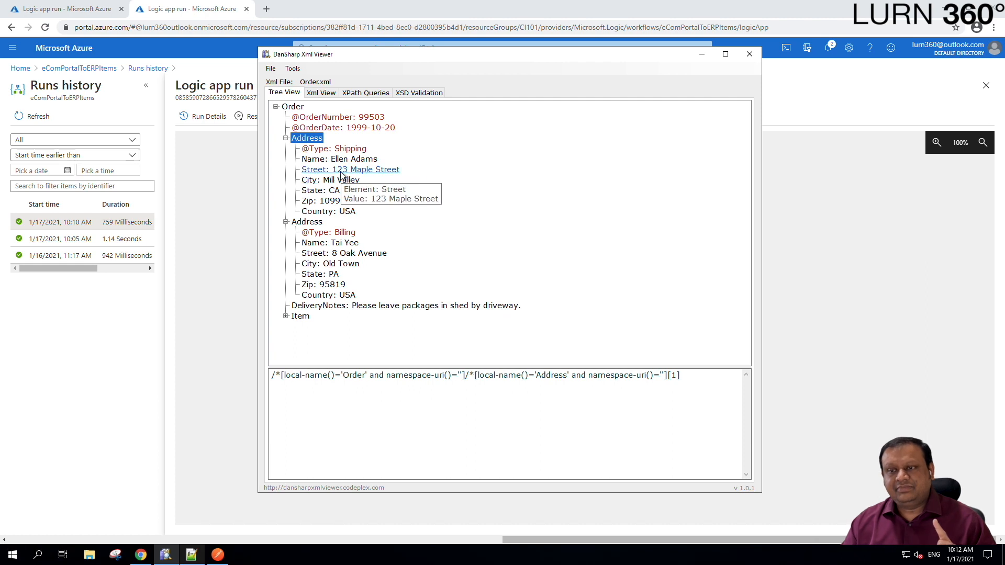
left_click(342, 173)
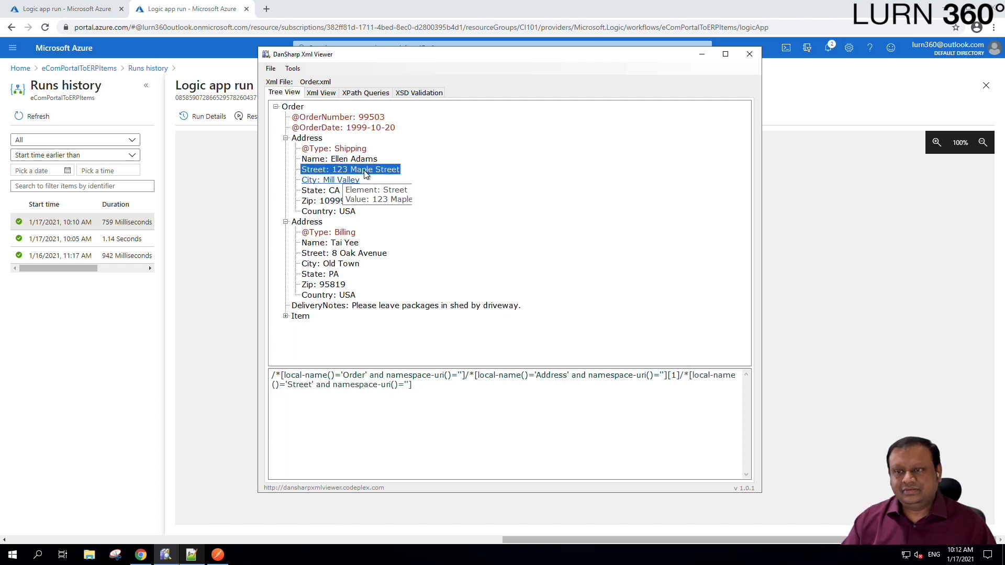
- Copy the string(/Order/Address[1]/Street) expression from line 14 of the Notepad++ notes
left_click(670, 377)
double_click(671, 377)
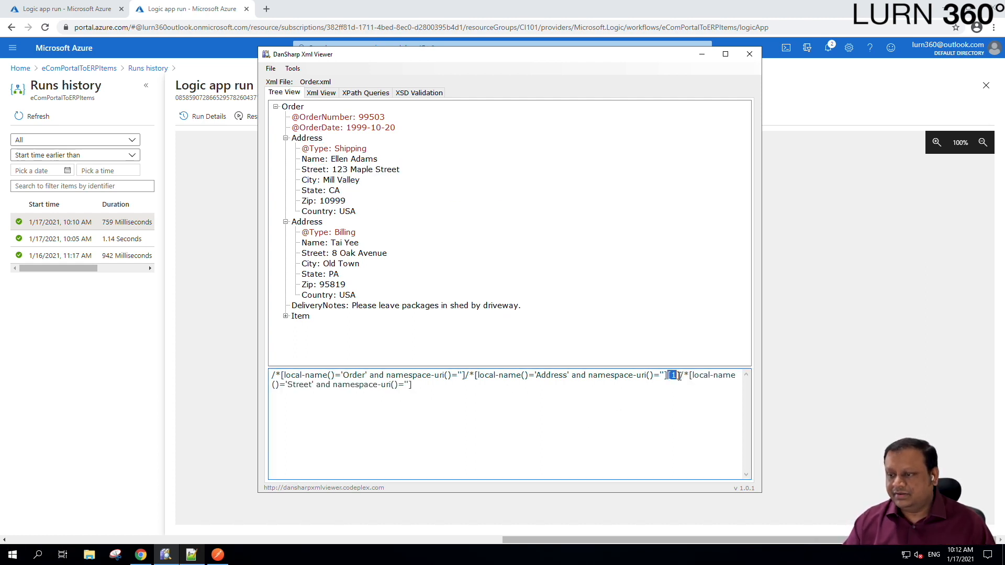
left_click(191, 554)
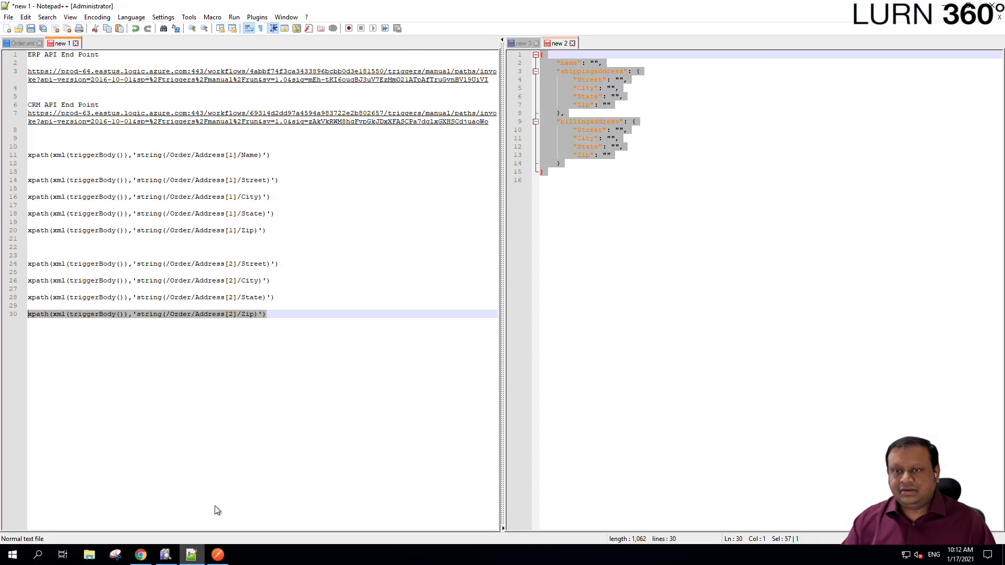
left_click(275, 174)
mouse_move(287, 182)
left_mouse_down()
mouse_move(35, 181)
mouse_move(271, 180)
left_mouse_up()
left_click(142, 181)
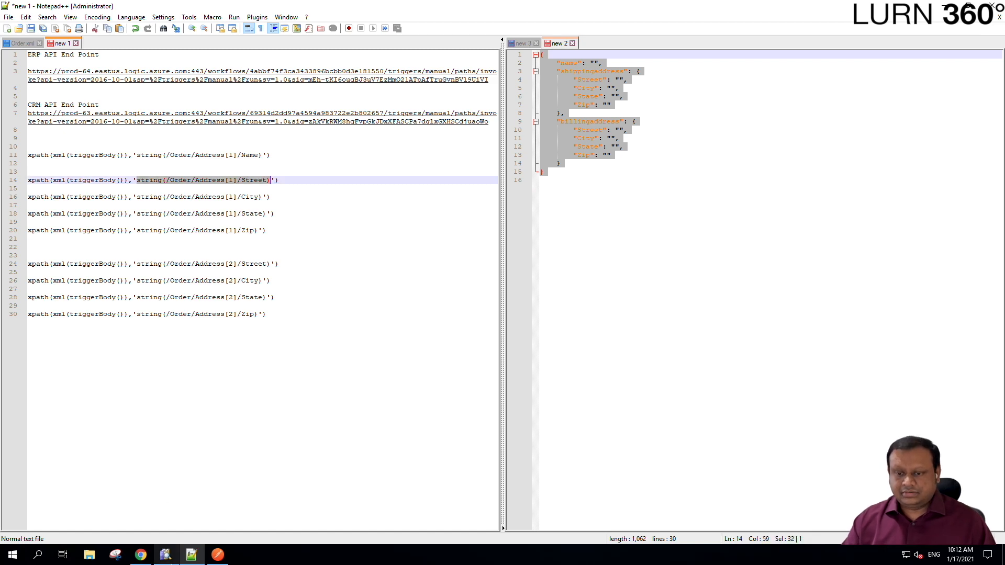
left_click(165, 555)
left_click(356, 169)
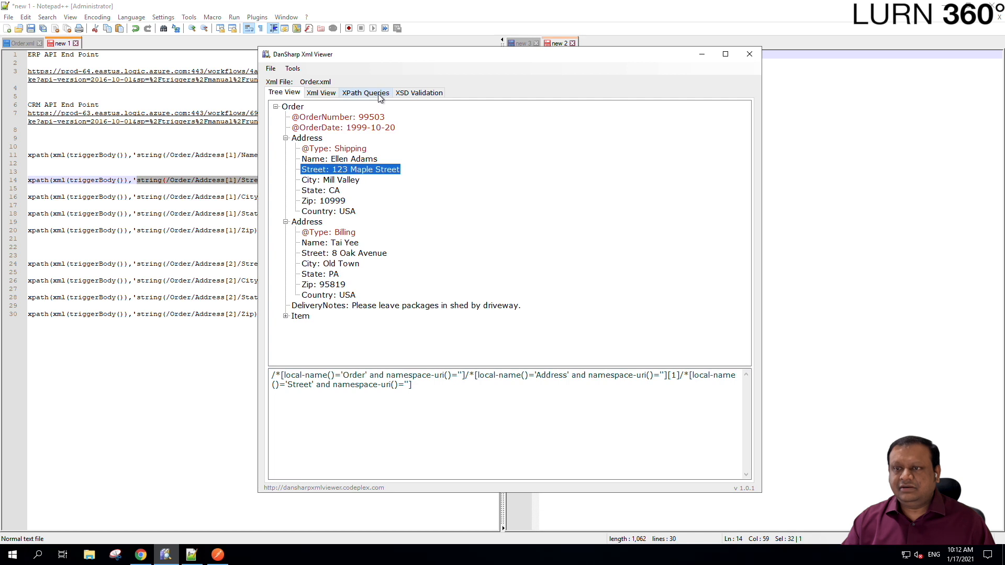
- Paste string(/Order/Address[1]/Street) into XPath Queries and execute it
left_click(365, 92)
left_click(455, 127)
key("ctrl+a")
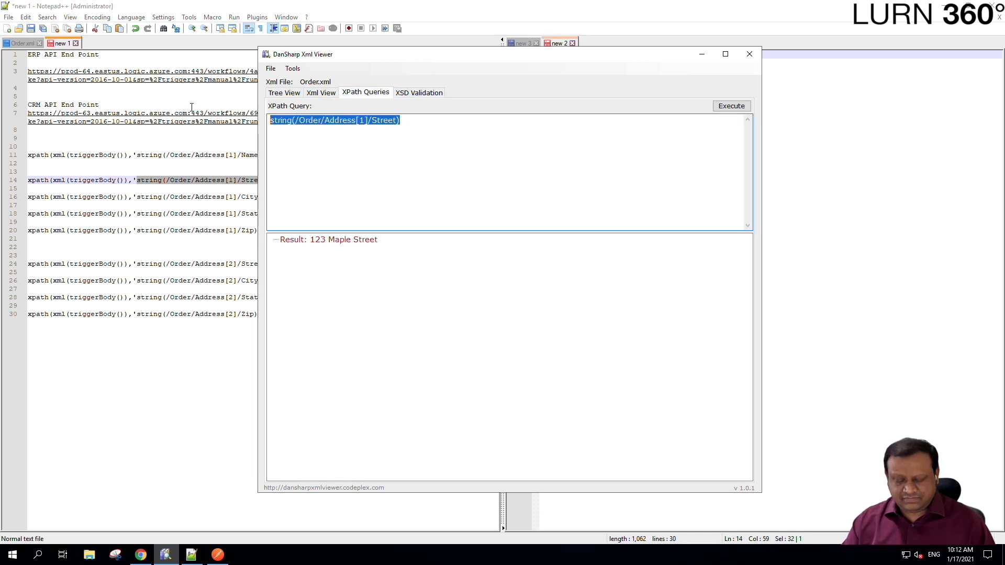
left_click(642, 186)
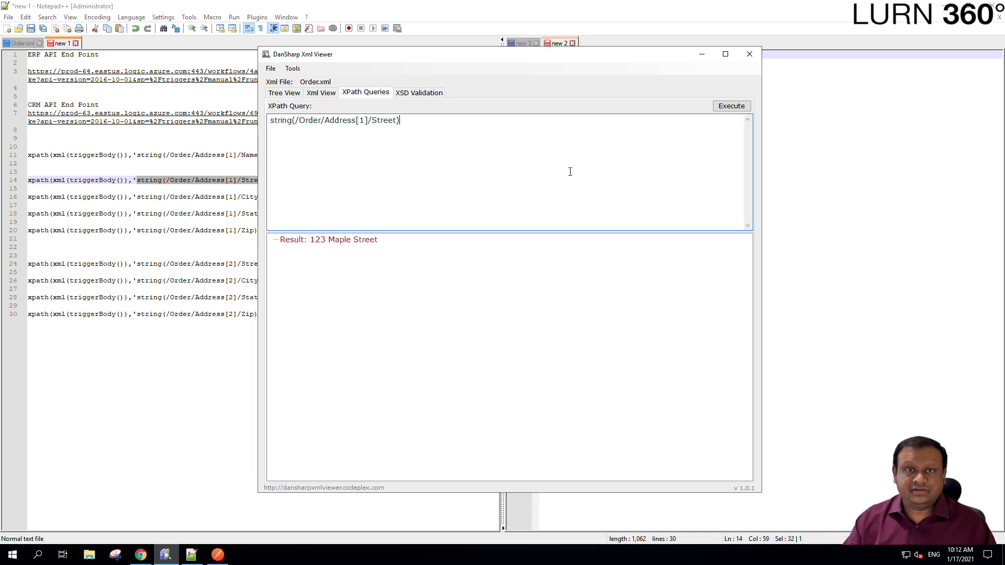
left_click(730, 108)
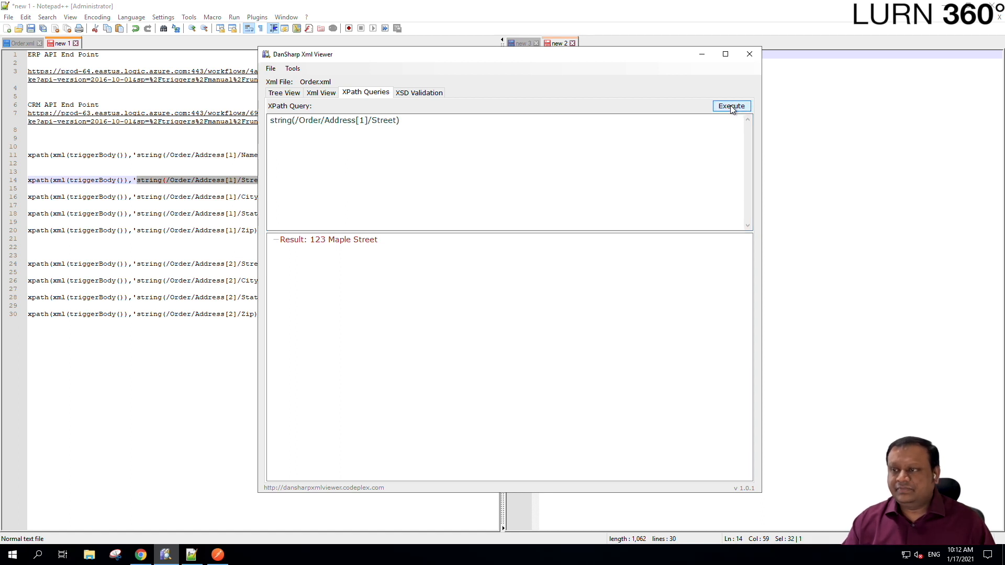
- Compare the query's [1] index against the first Address node in Tree View
left_click(284, 94)
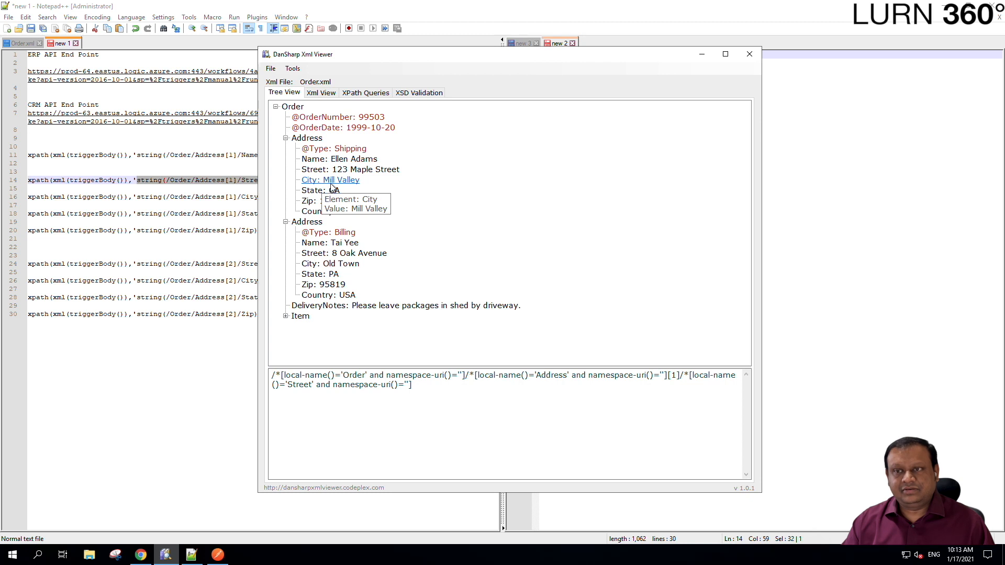
left_click(366, 93)
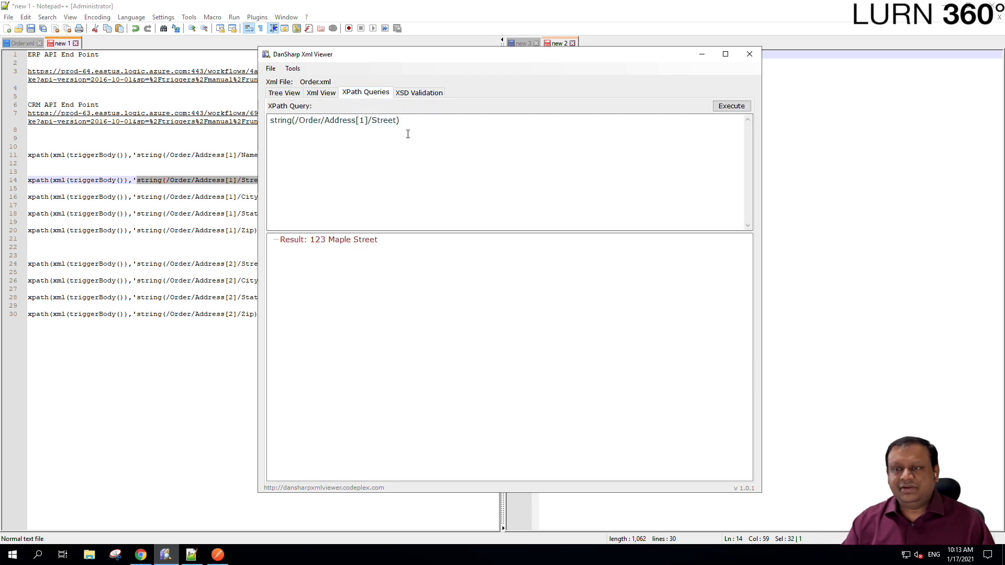
left_click_drag(356, 121, 368, 120)
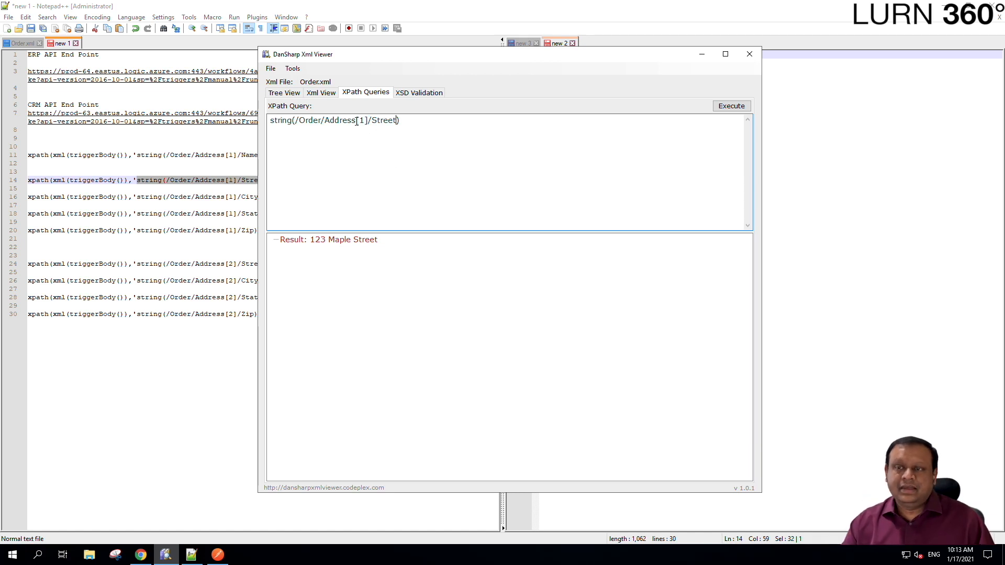
left_click_drag(356, 120, 368, 120)
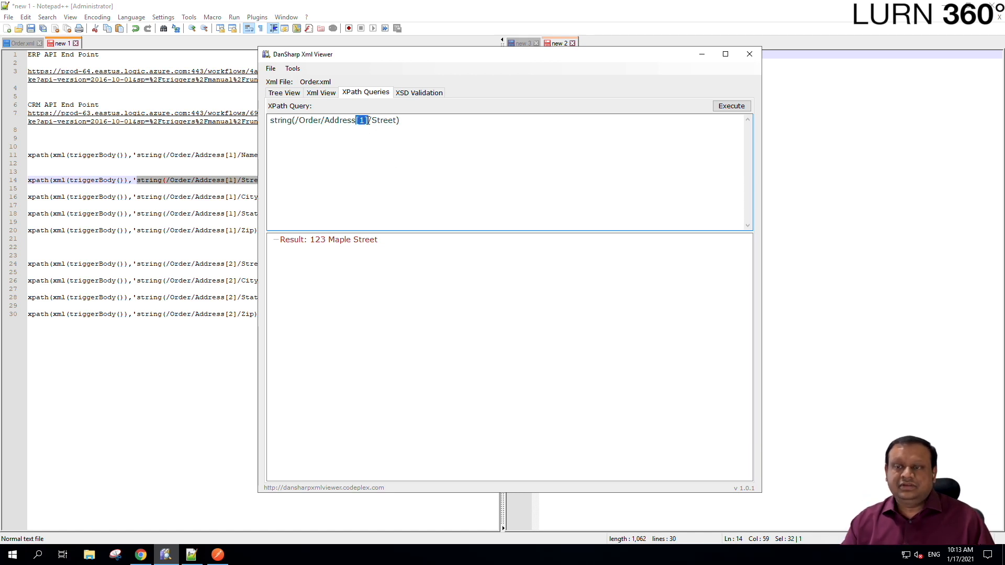
left_click(284, 92)
left_click(301, 139)
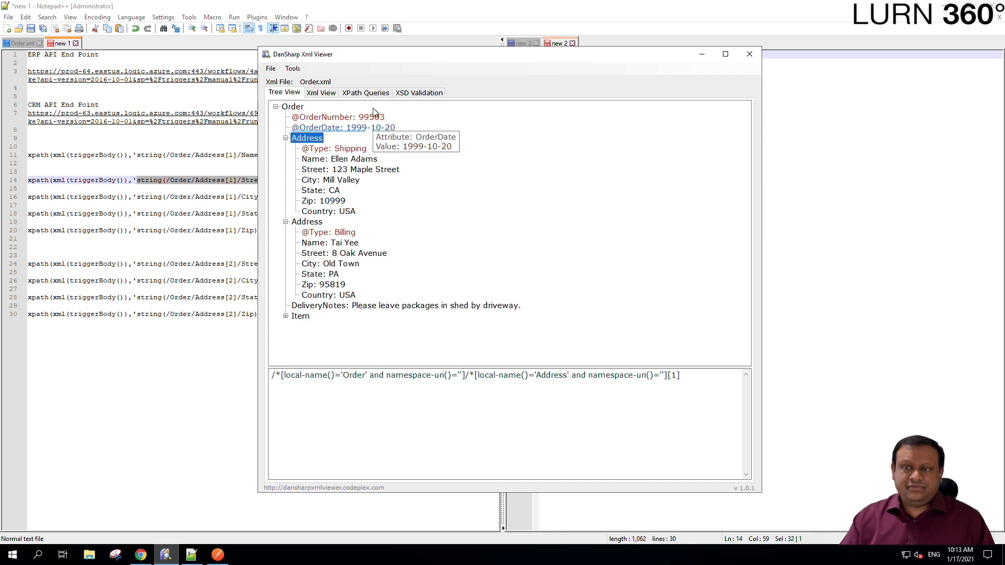
left_click(373, 94)
left_click(401, 147)
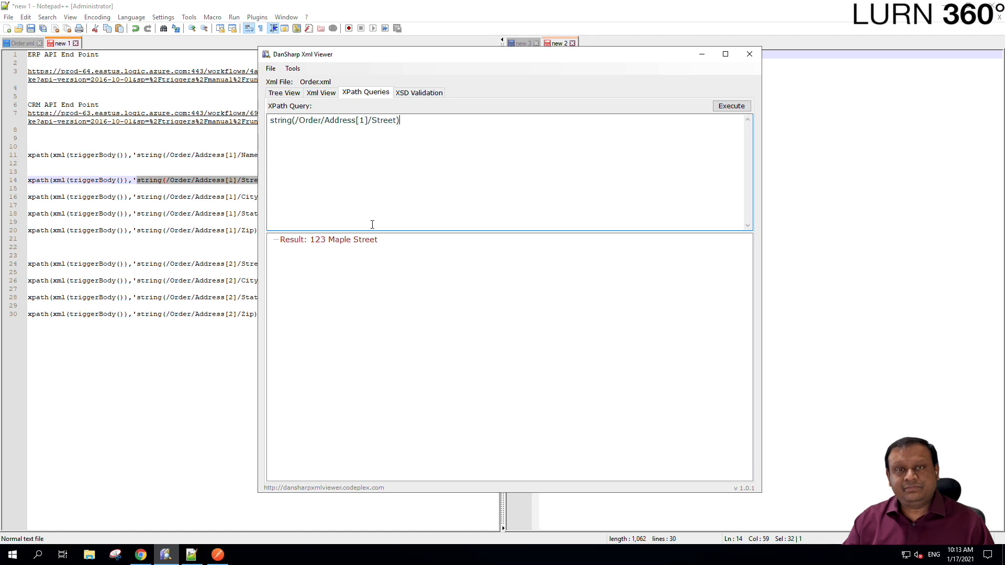
left_click(285, 93)
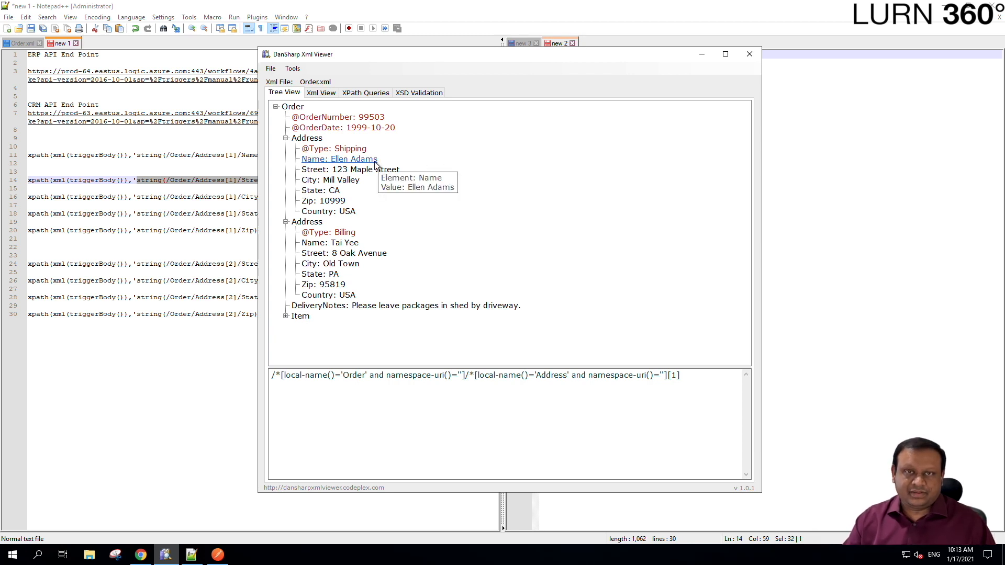
left_click(312, 139)
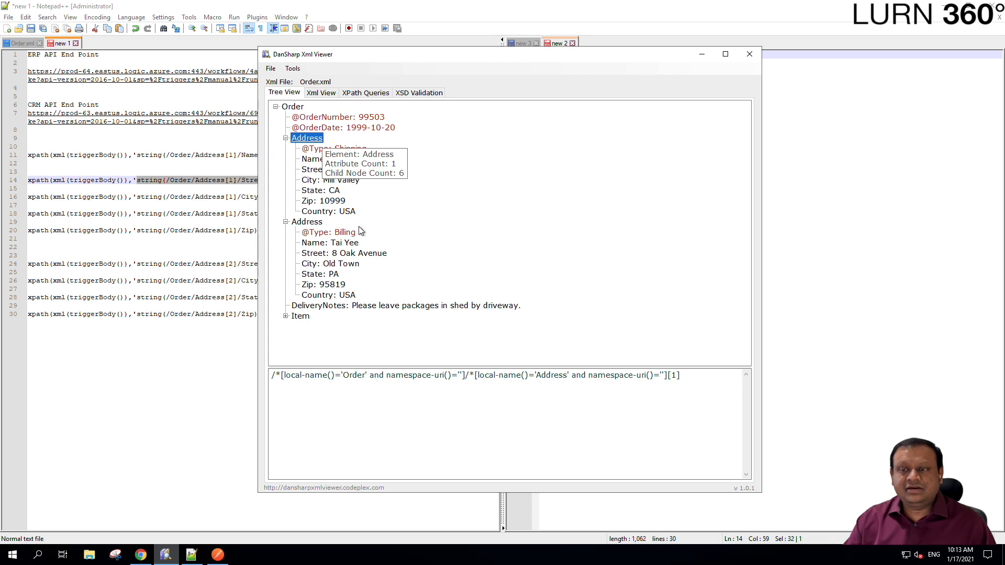
left_click(314, 223)
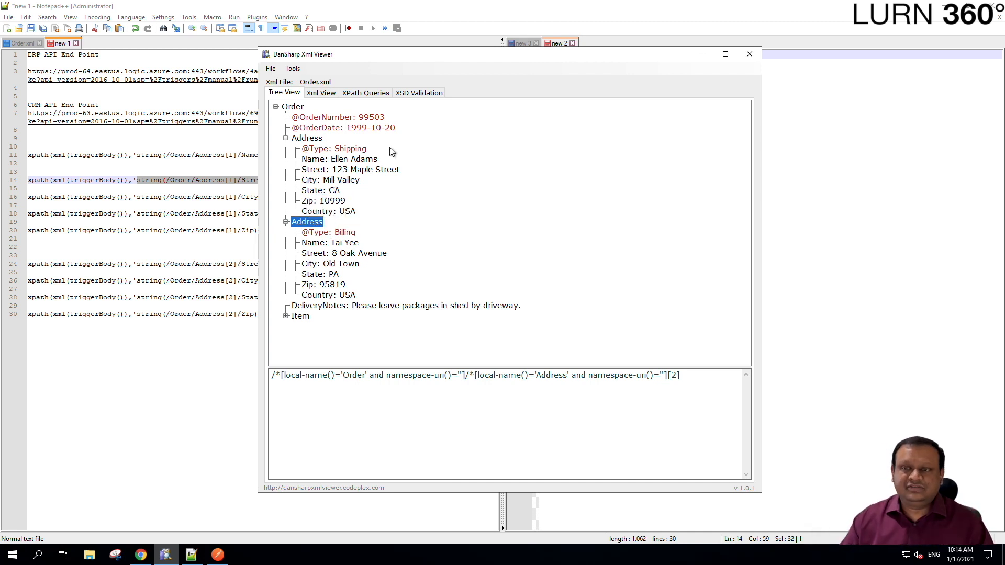
left_click(331, 172)
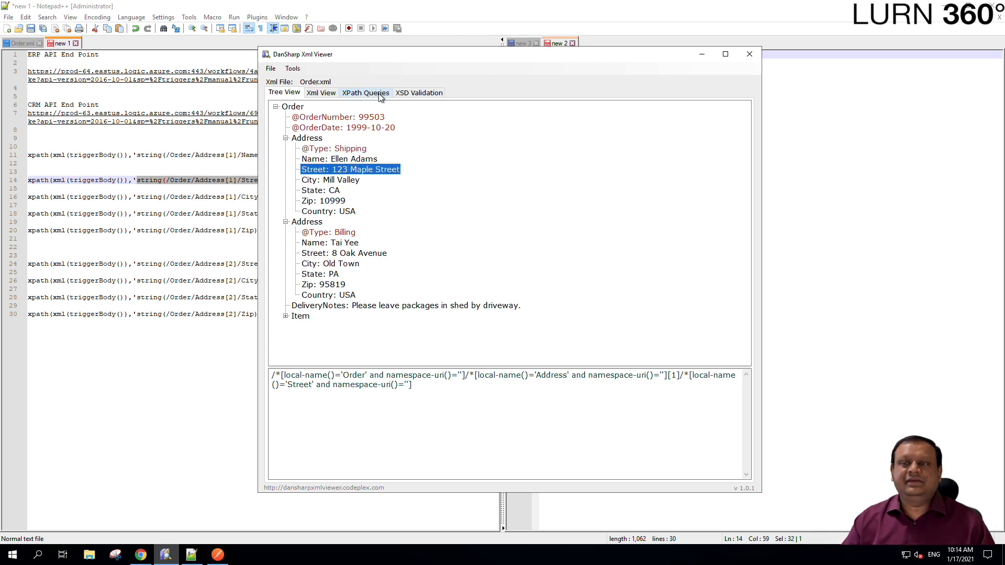
left_click(366, 94)
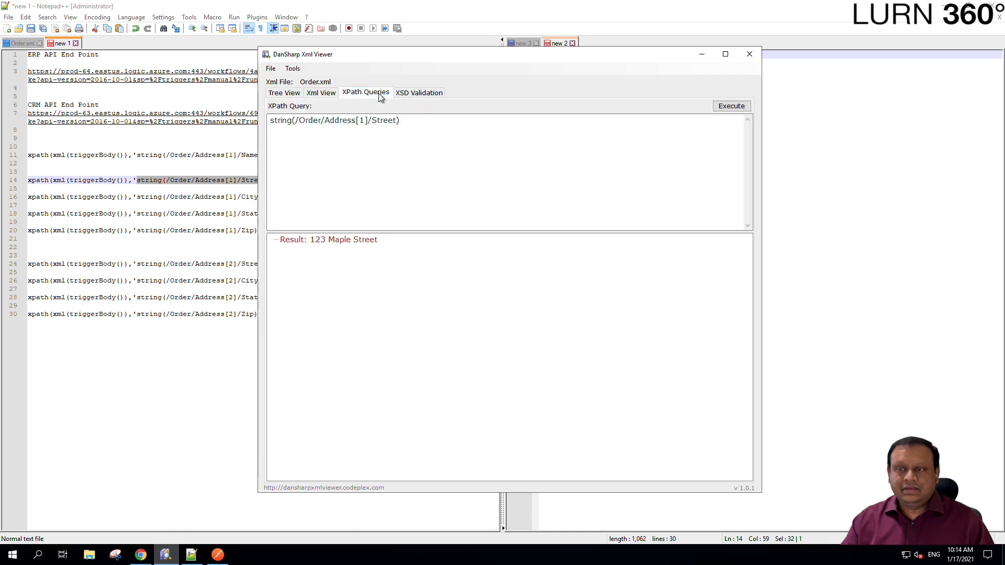
left_click(364, 133)
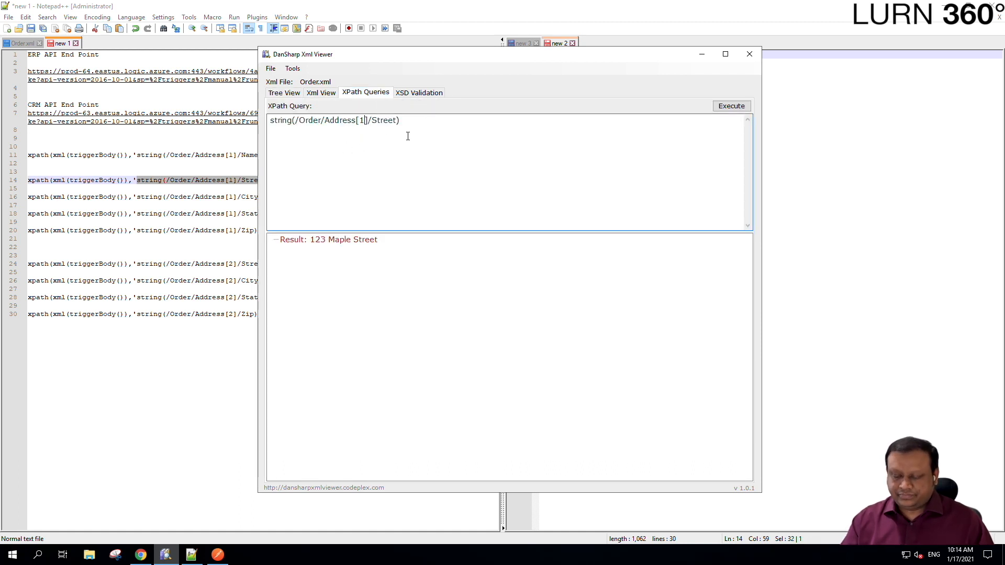
- Remove the [1] index and inspect the Address nodes' Shipping and Billing Type attributes
key("BackSpace")
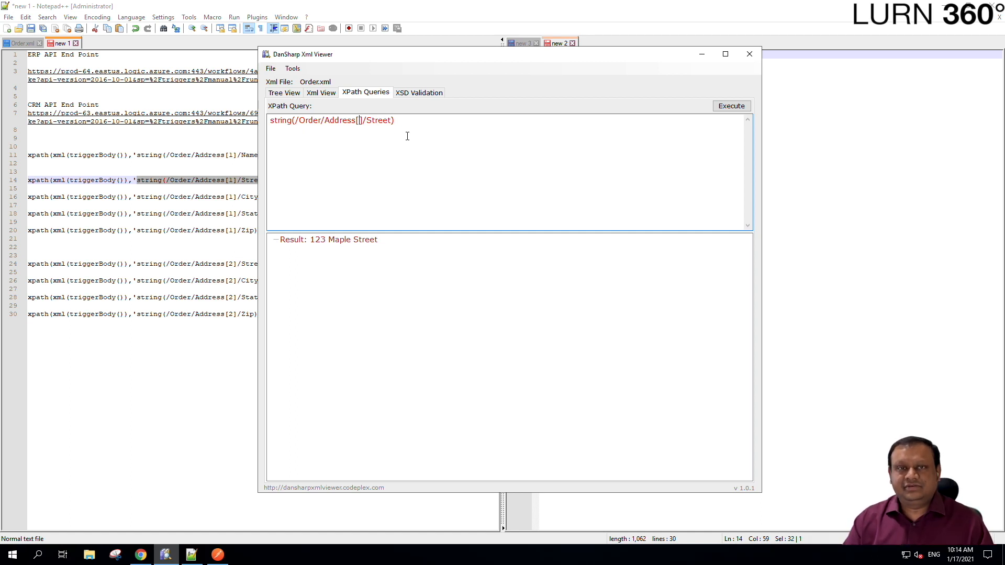
double_click(306, 120)
left_click(332, 122)
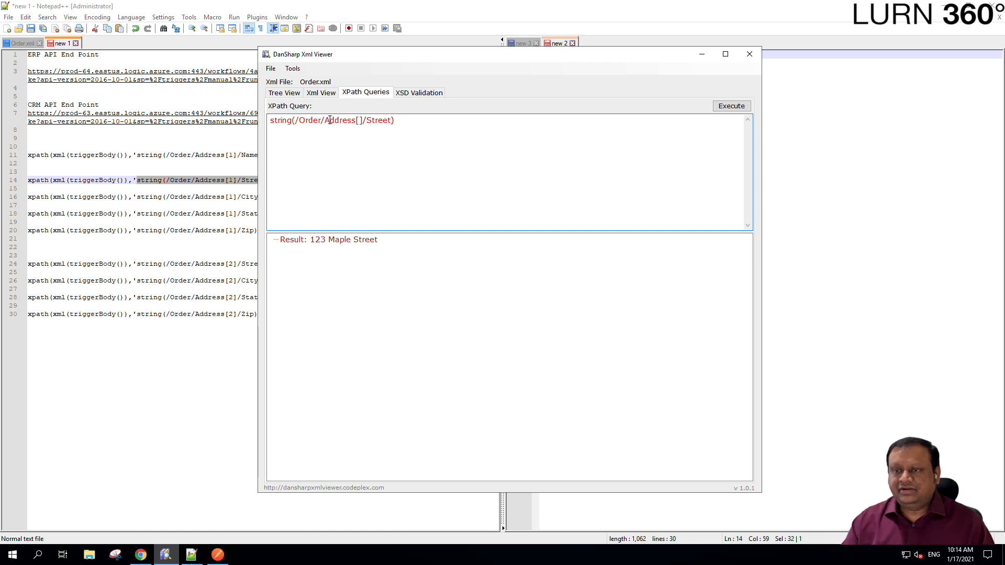
left_click(293, 94)
left_click(292, 107)
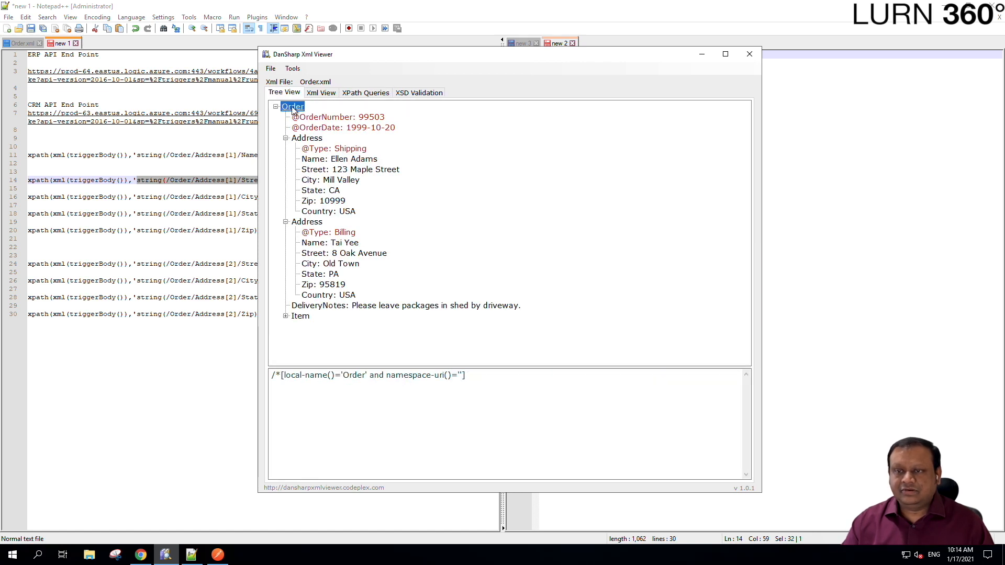
left_click(306, 139)
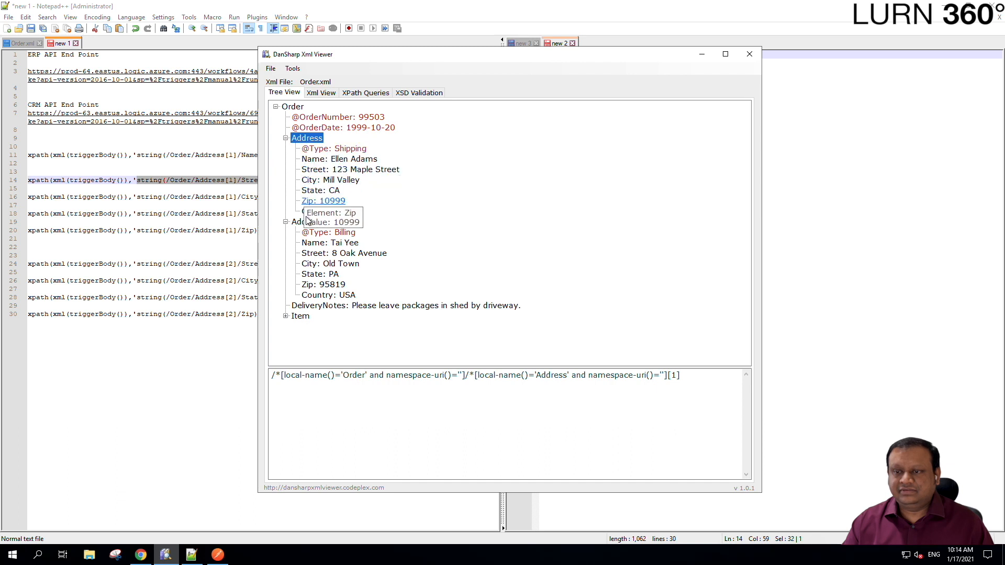
left_click(306, 222)
left_click(305, 139)
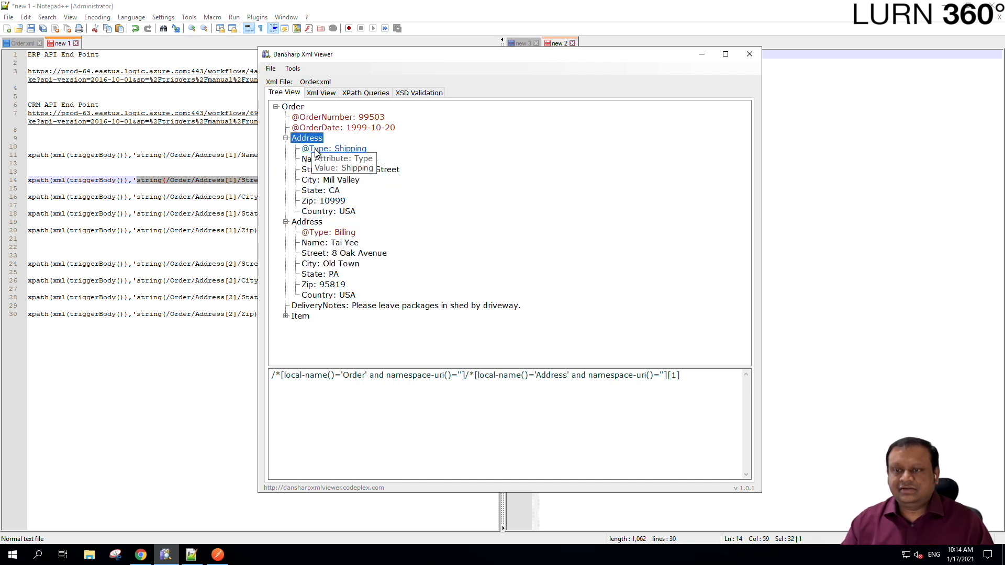
left_click(317, 150)
left_click(320, 232)
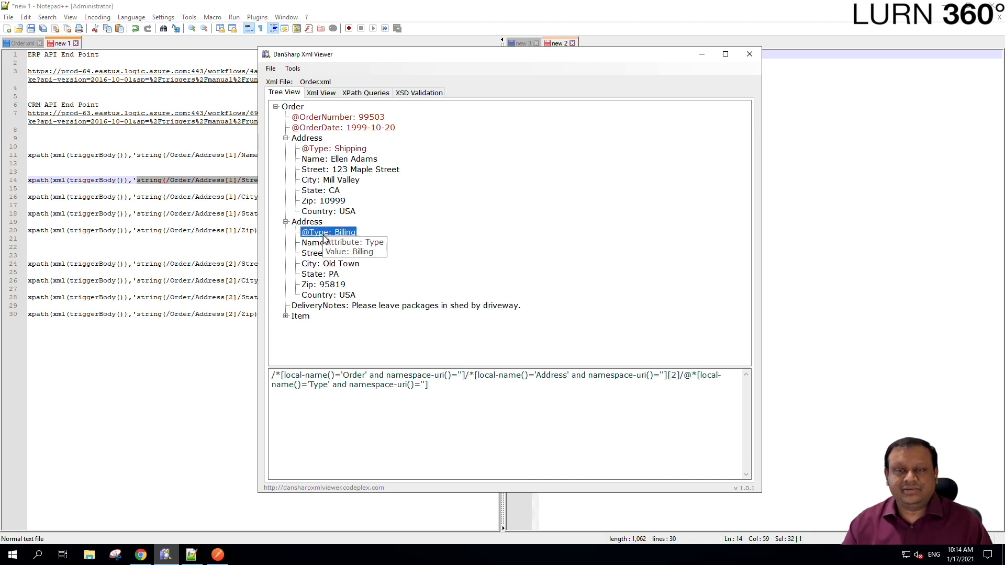
left_click(356, 94)
left_click(358, 120)
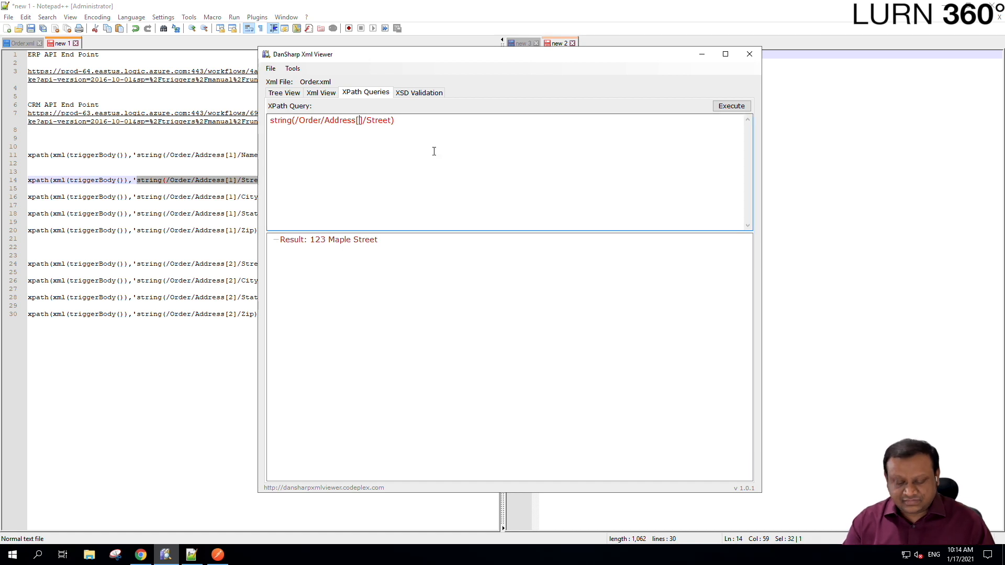
type("@")
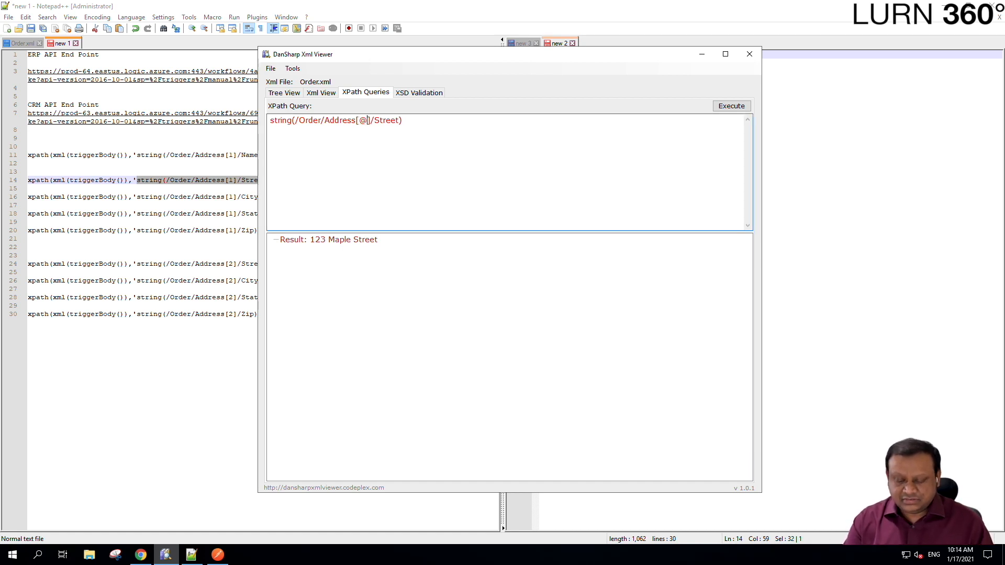
type("Type=")
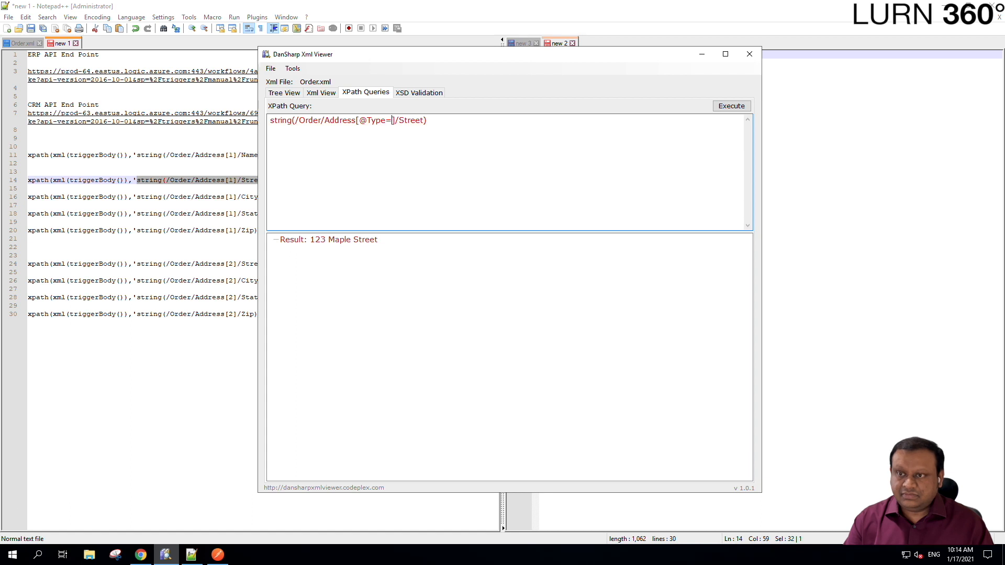
type("\"")
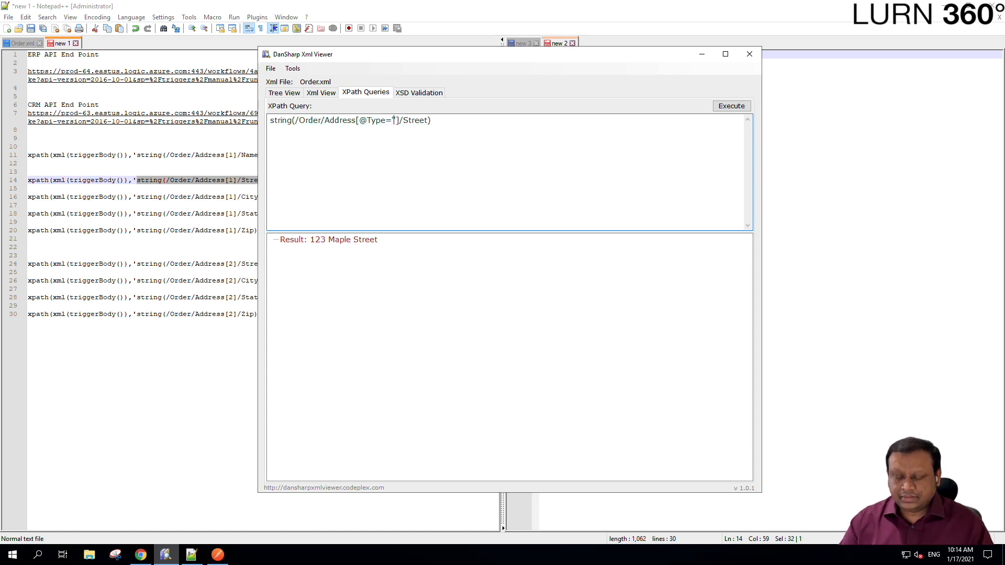
type("Shipping'")
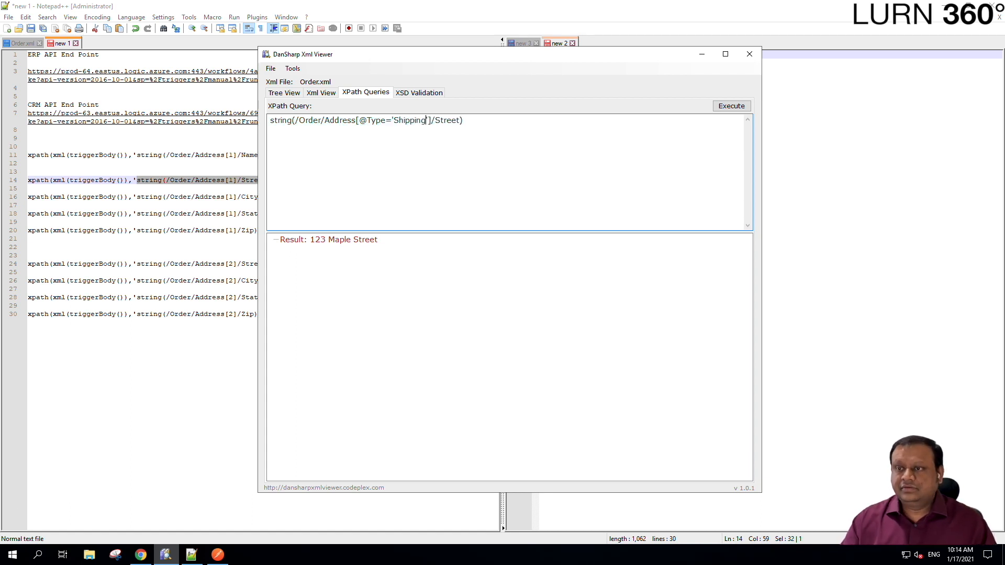
left_click(730, 107)
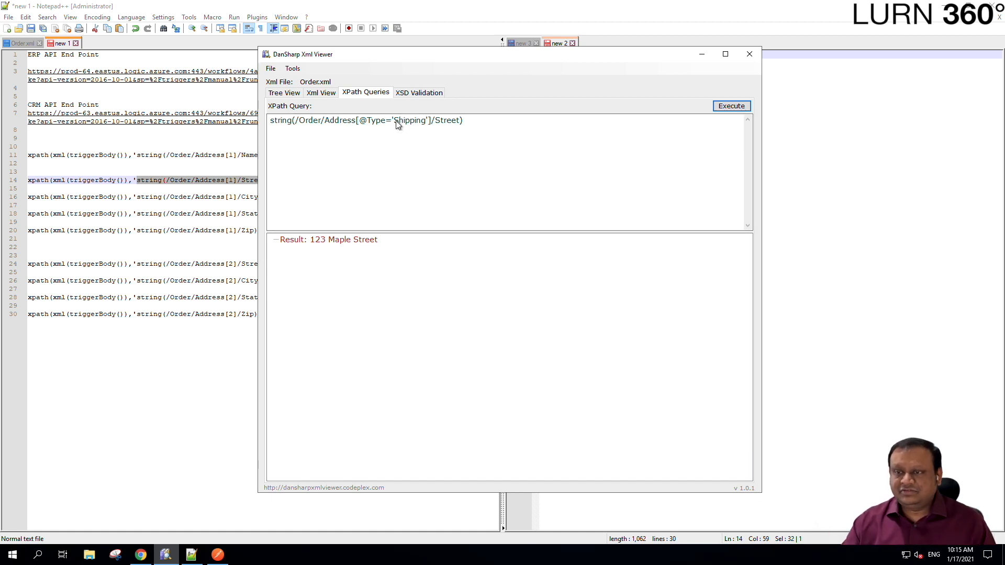
left_click_drag(393, 120, 426, 120)
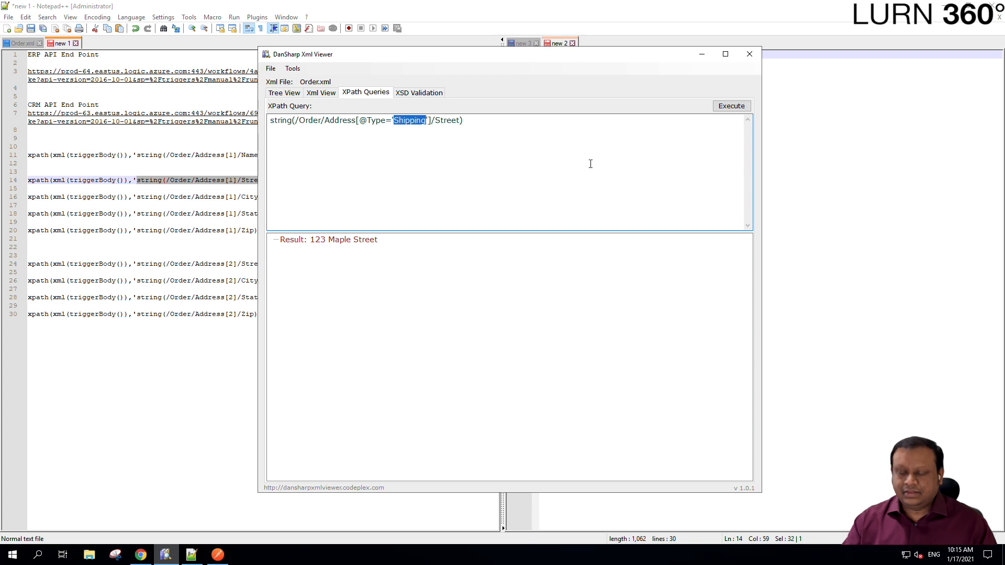
type("Billing")
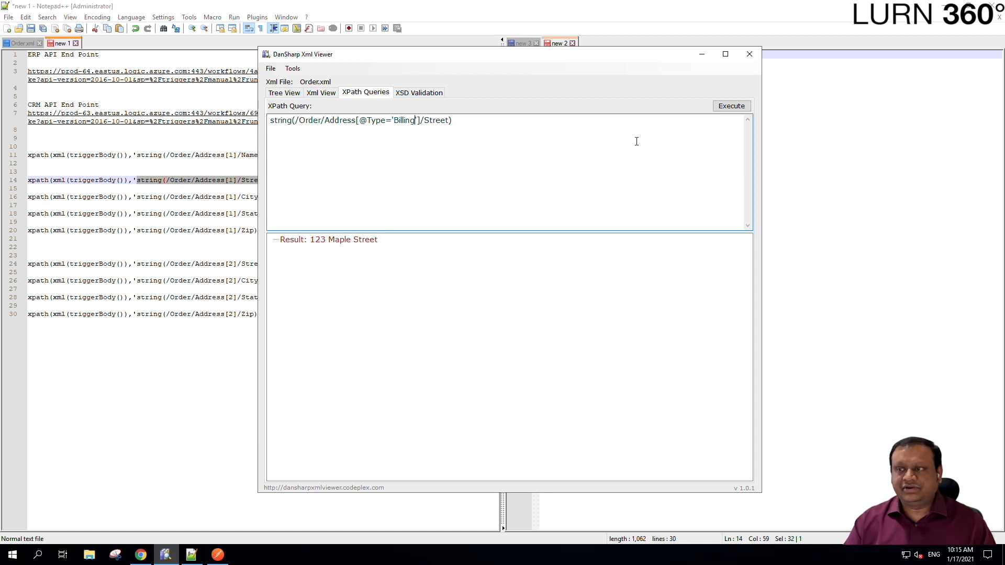
left_click(727, 106)
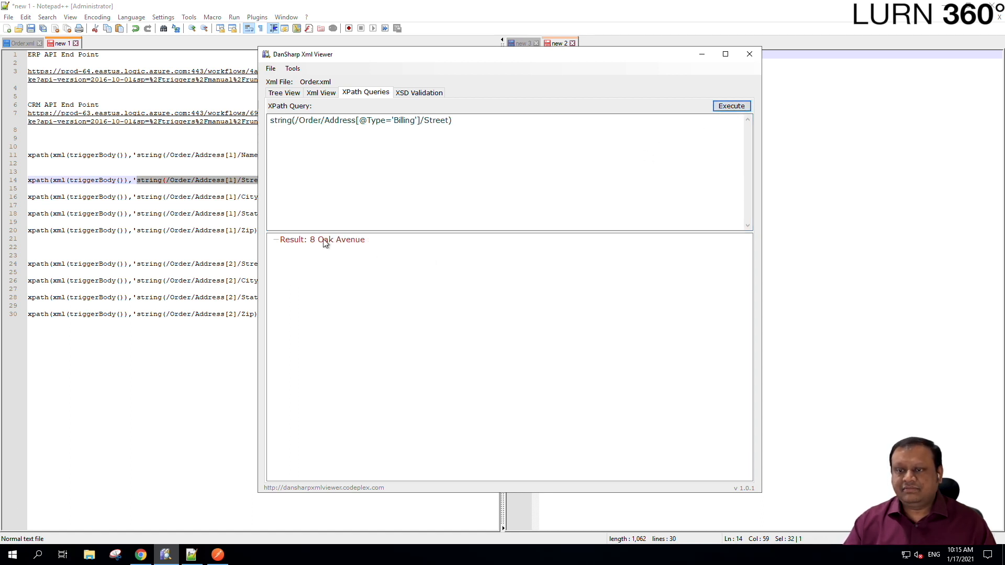
left_click_drag(454, 121, 274, 121)
left_click(283, 93)
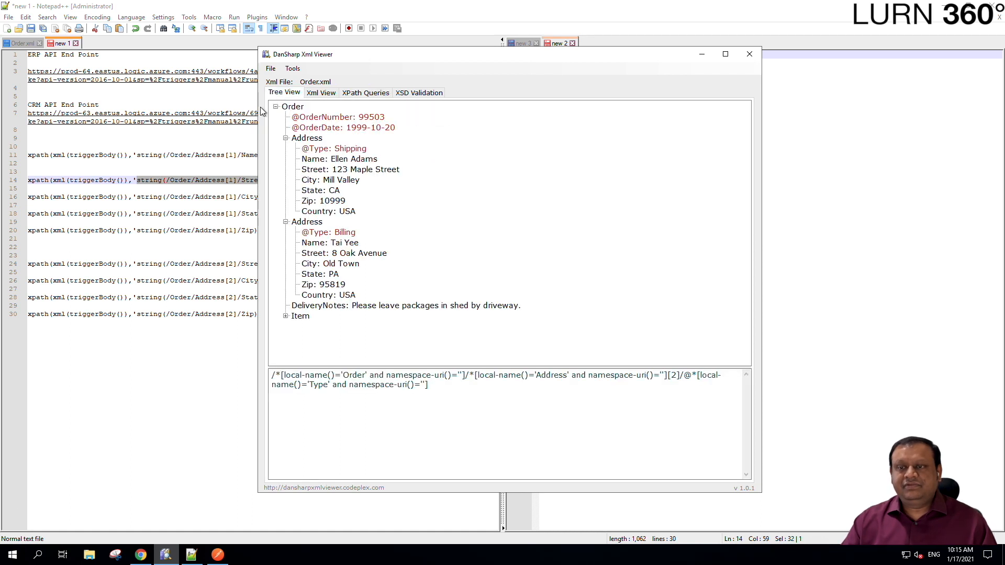
- Review the Address[2] billing expressions on lines 24–30 in Notepad++
left_click(215, 231)
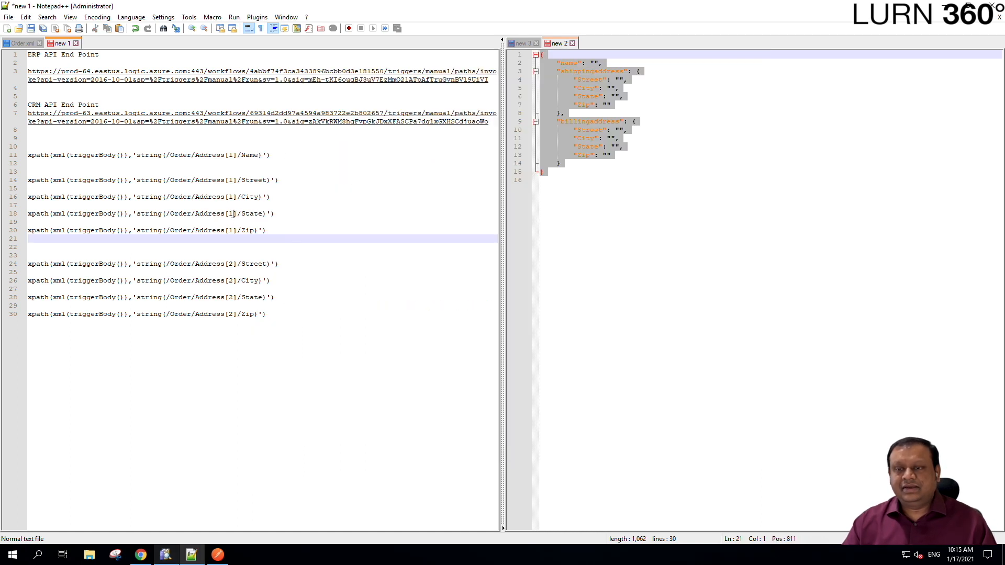
left_click(231, 187)
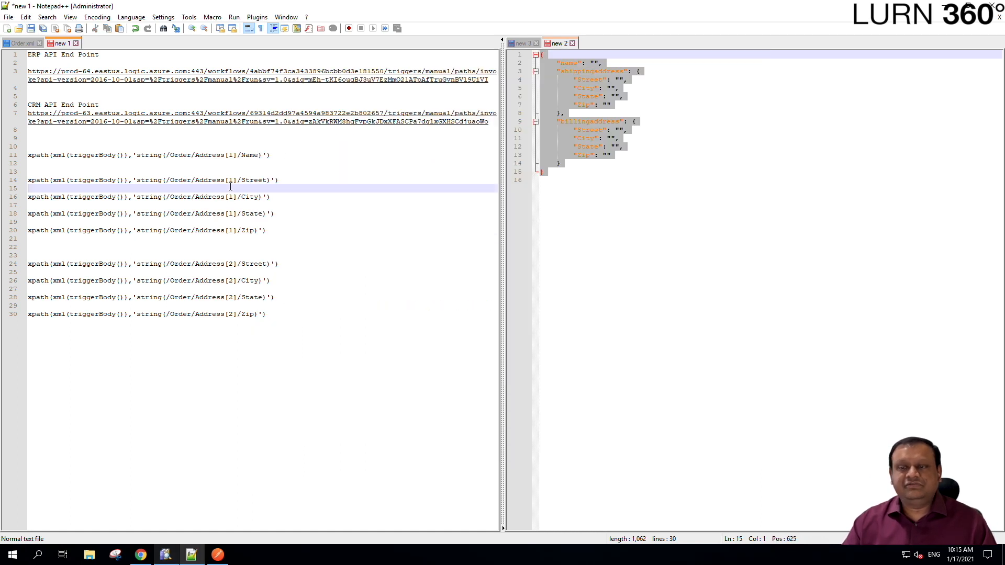
double_click(234, 263)
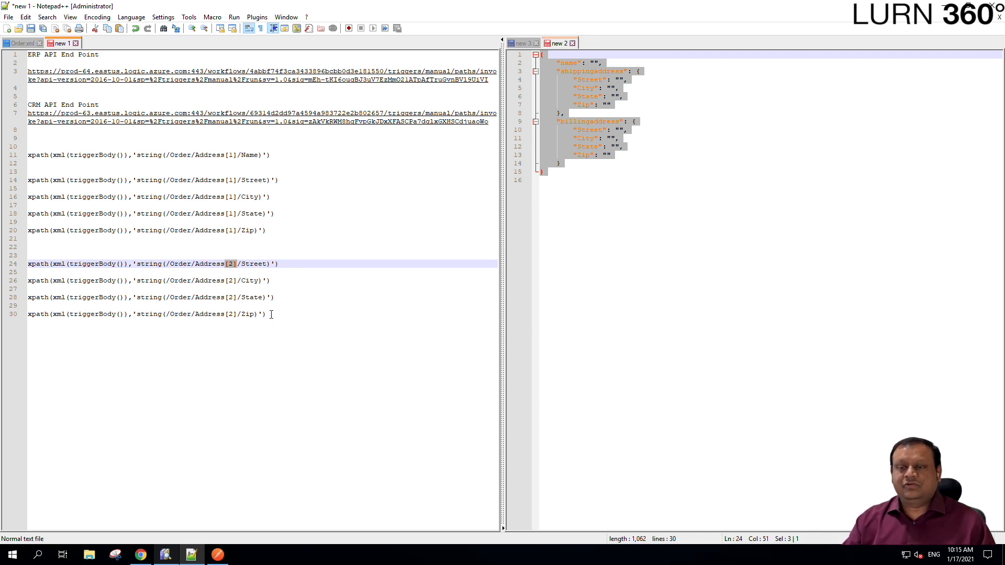
left_click_drag(271, 315, 2, 262)
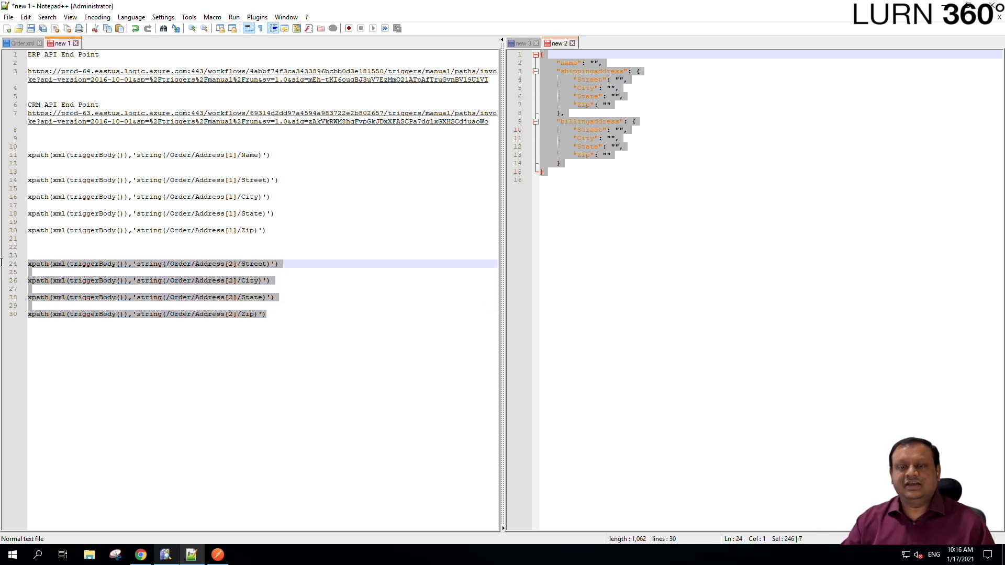
left_click(193, 335)
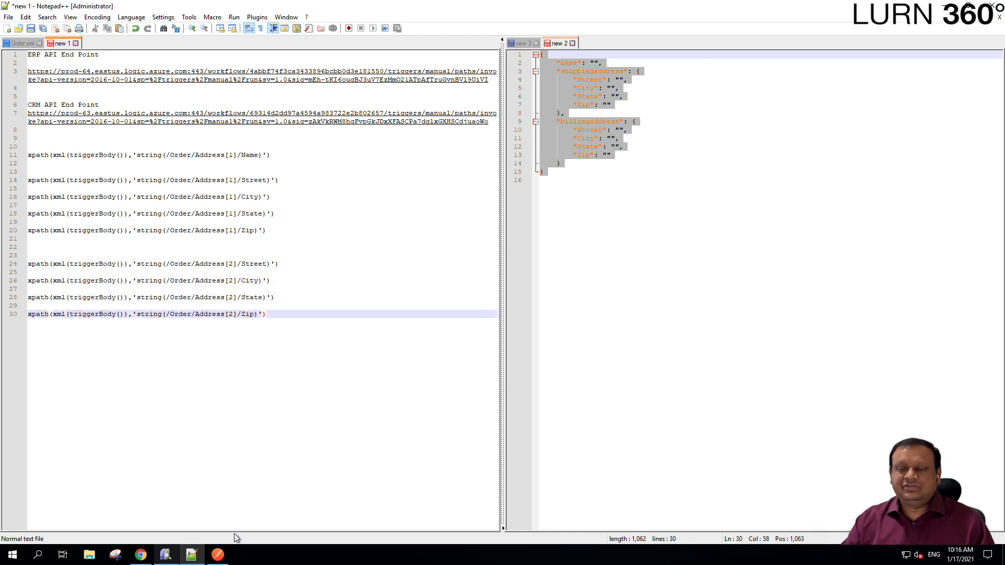
left_click(145, 551)
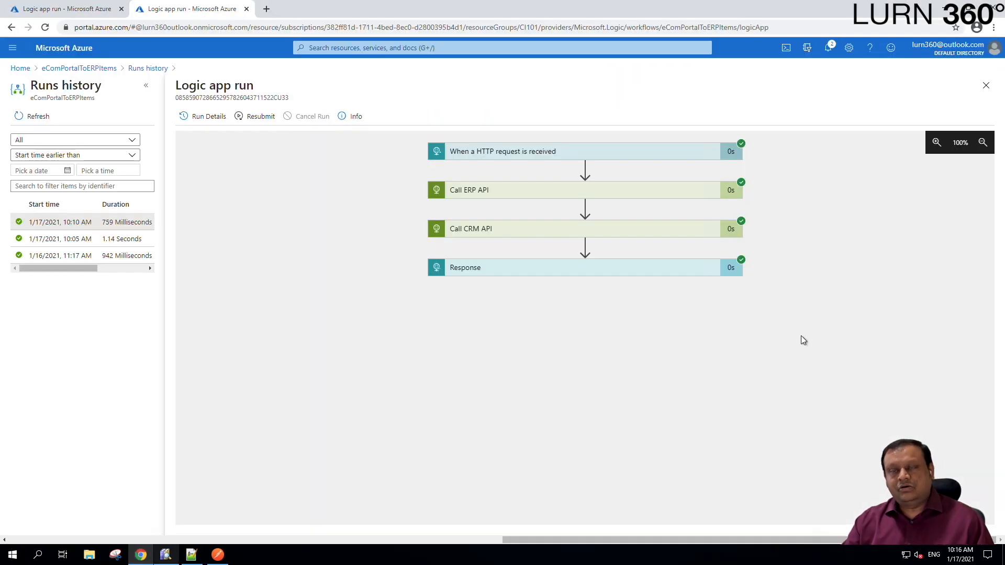